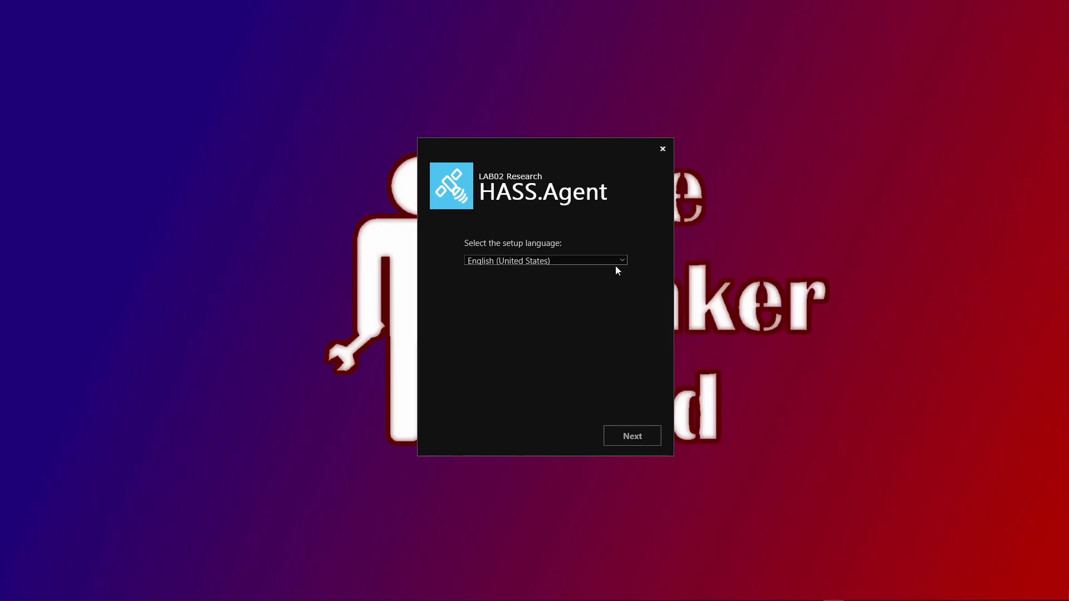
Step: Install the .NET Runtime and WebView2 Runtime prerequisites, agree to the MIT license, and install HASS.Agent
left_click(623, 436)
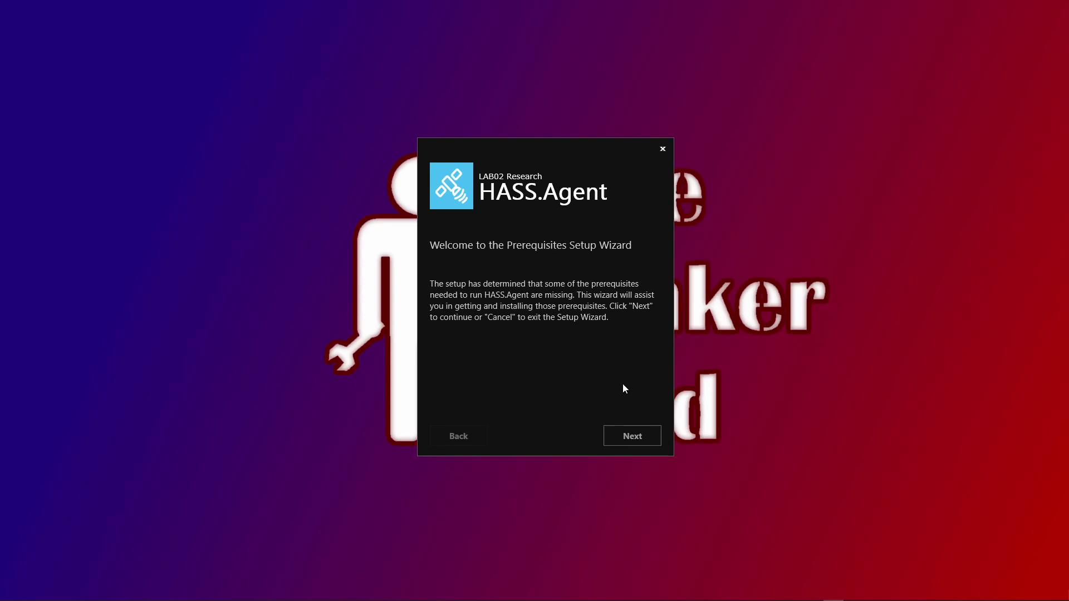
left_click(620, 440)
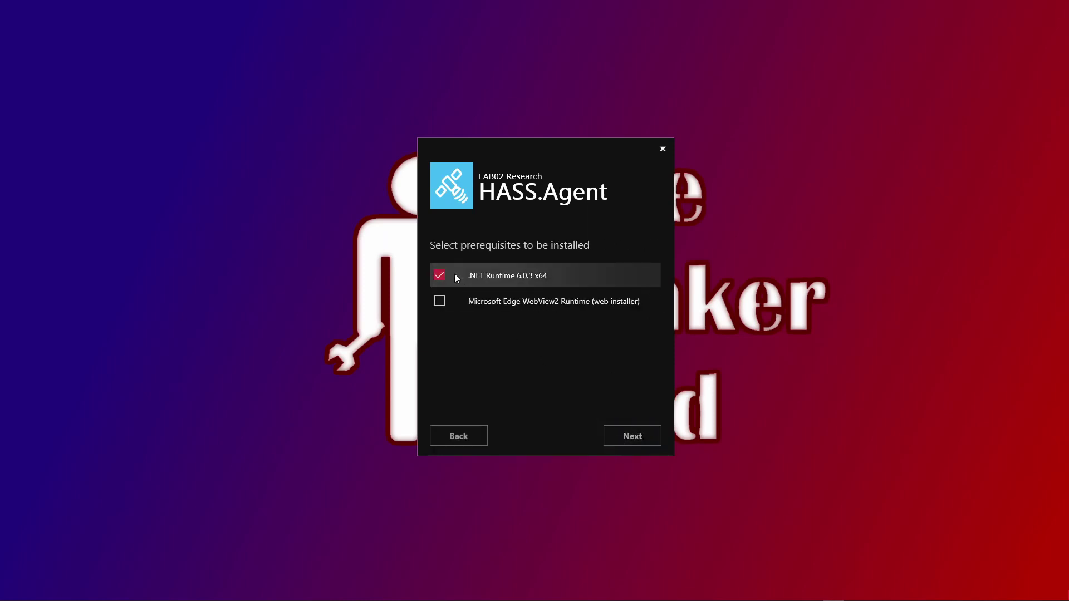
left_click(439, 301)
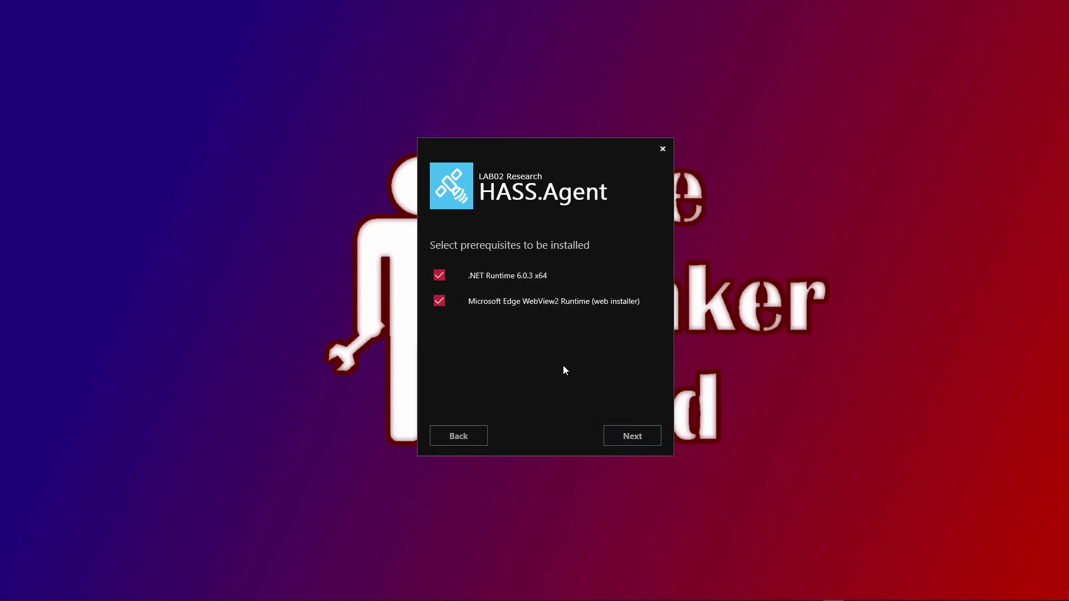
left_click(622, 433)
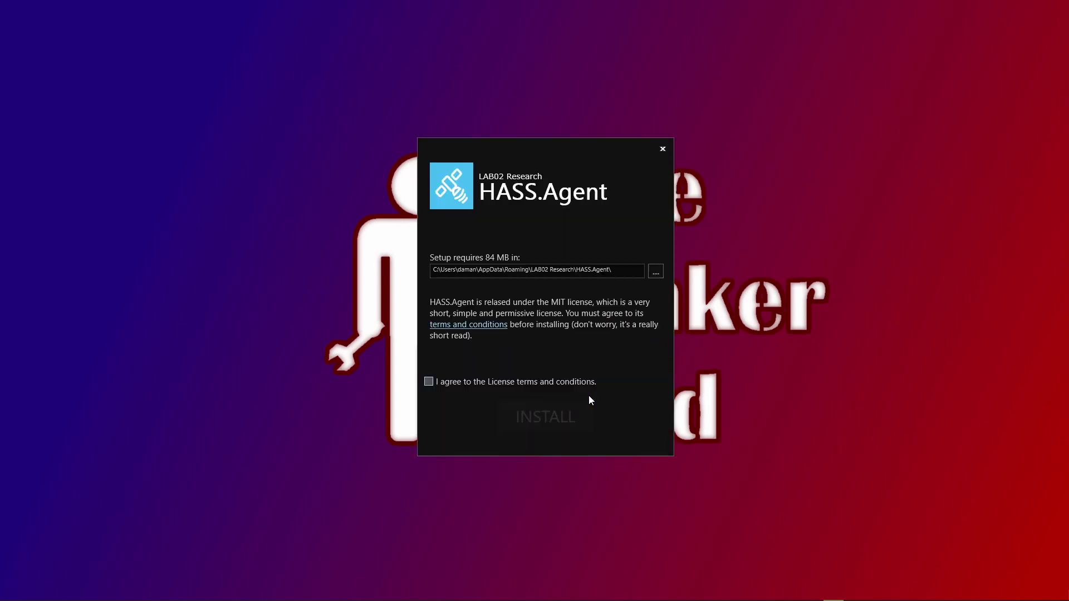
left_click(590, 397)
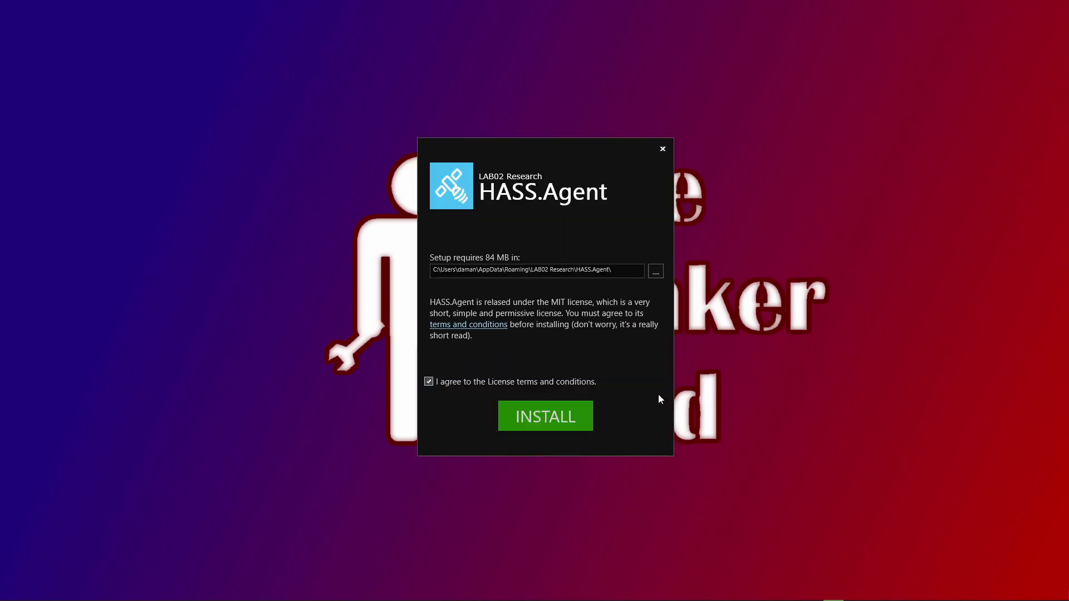
left_click(554, 416)
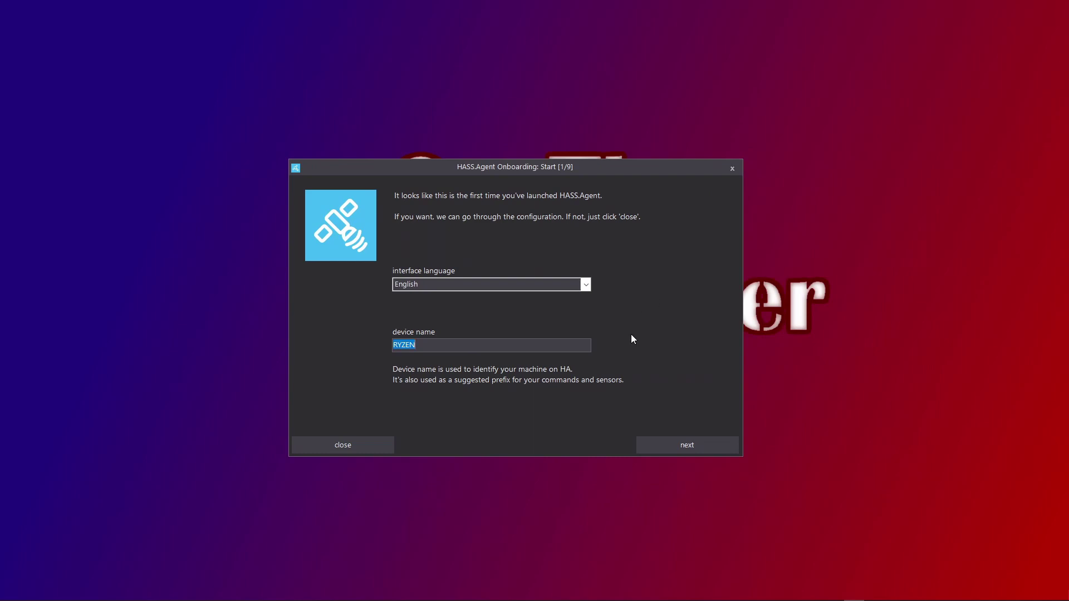
Step: Keep the default device name, enable launch-on-login, and advance past Notifications and Integration to API [5/9]
left_click(684, 442)
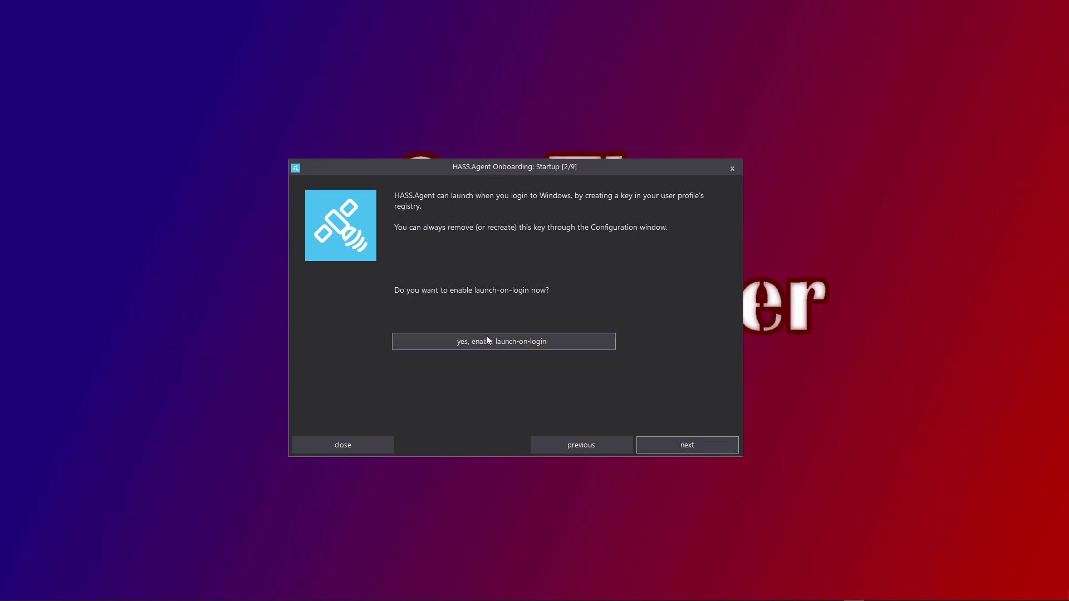
left_click(535, 341)
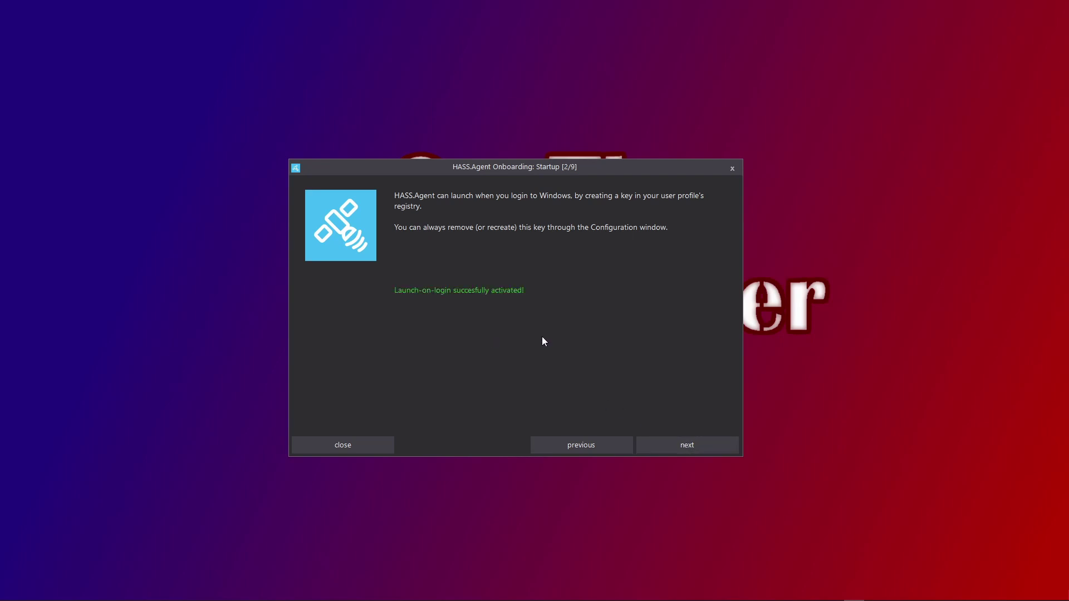
left_click(685, 446)
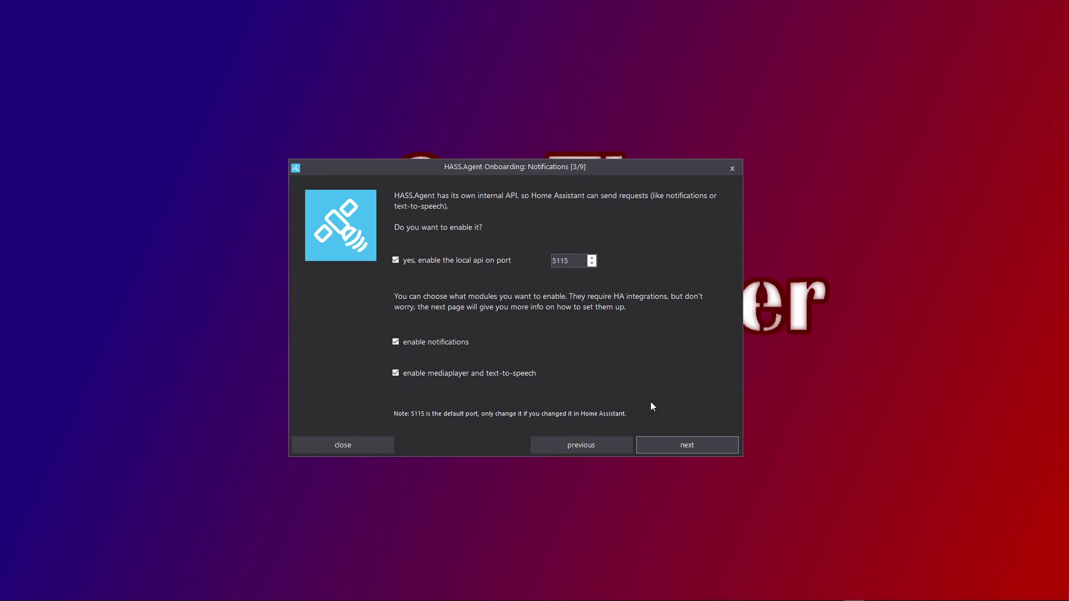
left_click(669, 448)
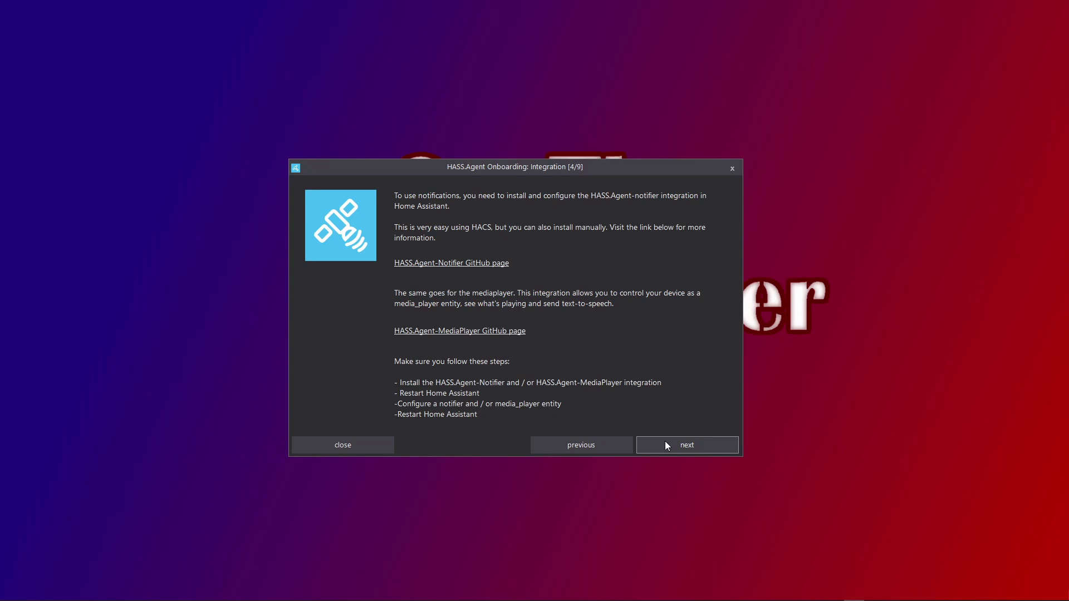
left_click(667, 446)
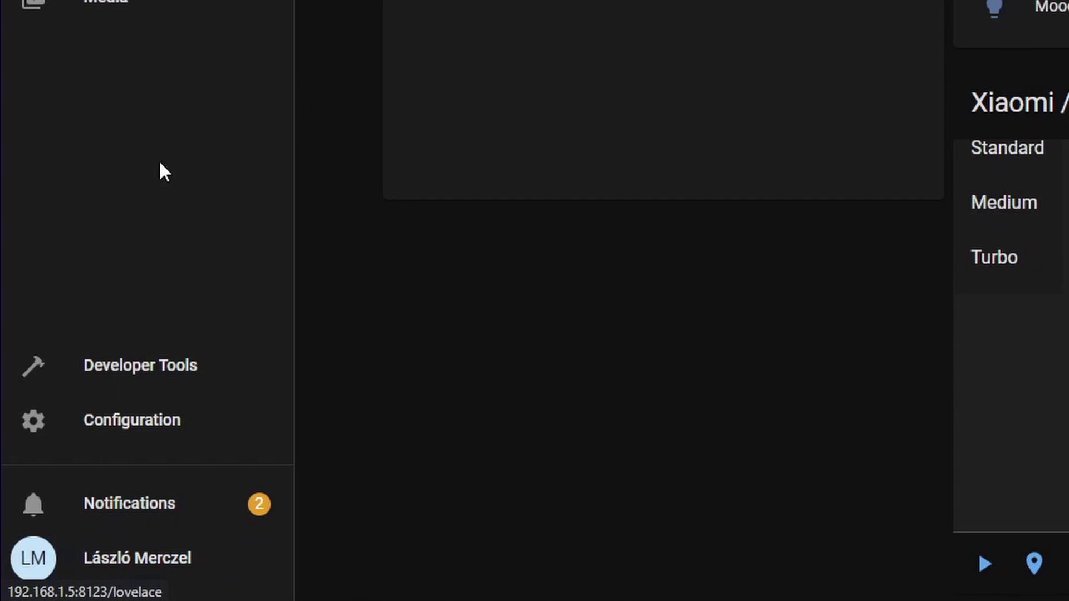
Step: From the Home Assistant profile, create a long-lived access token named 'Agent-Ryzen'
left_click(131, 554)
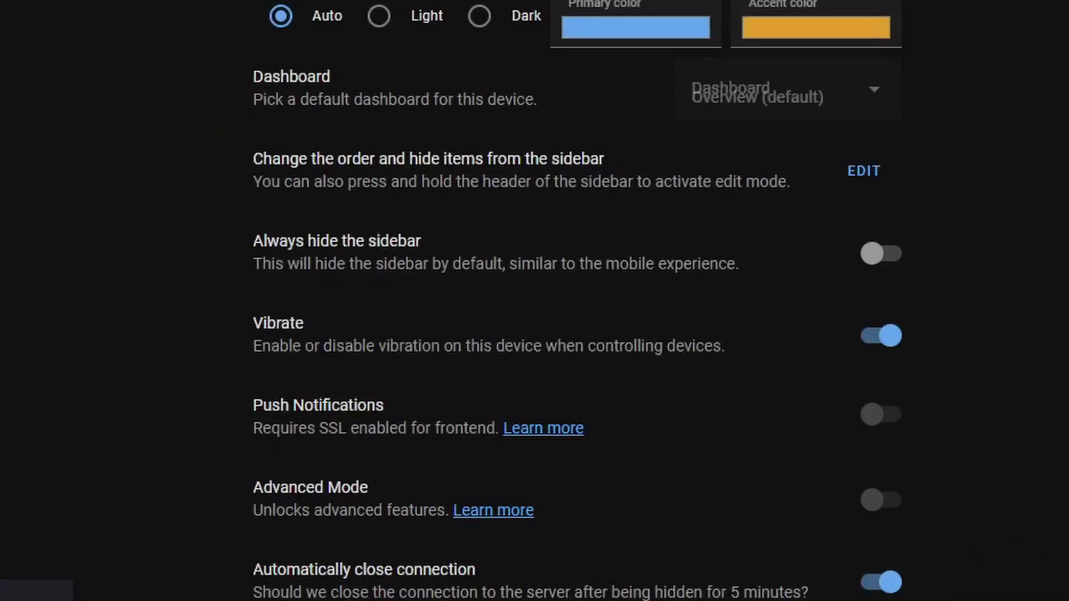
scroll(154, 228, "down", 15)
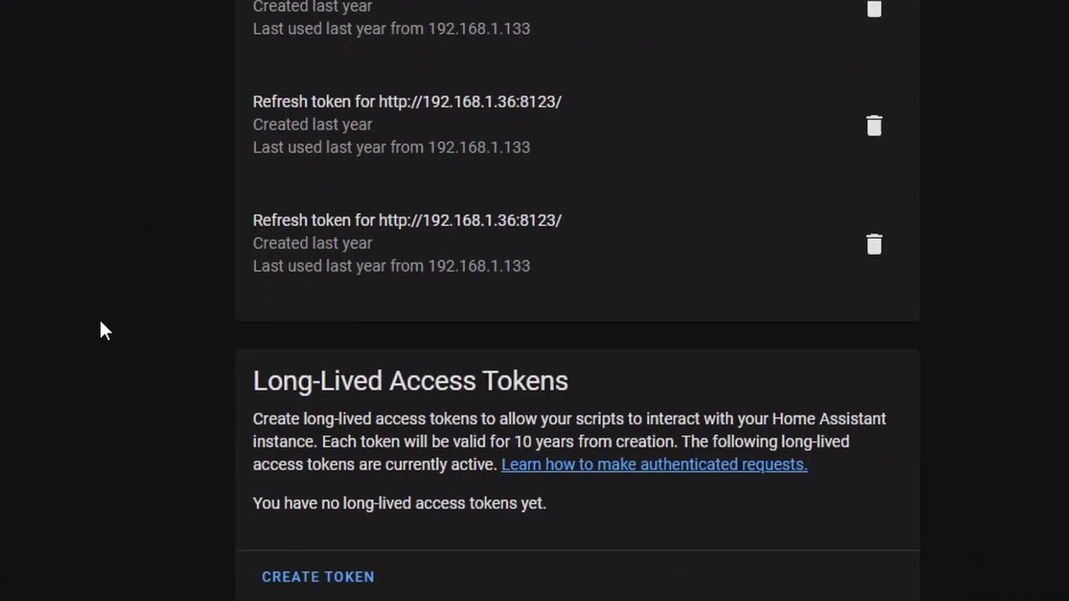
left_click(312, 582)
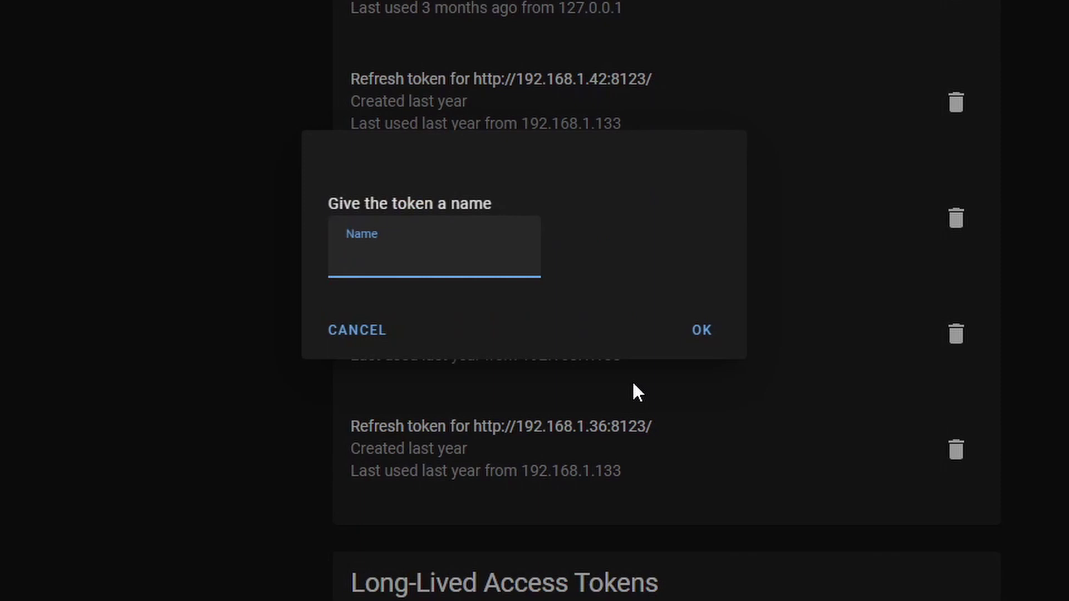
type("H")
key("BackSpace")
type("Agent-Ryzen")
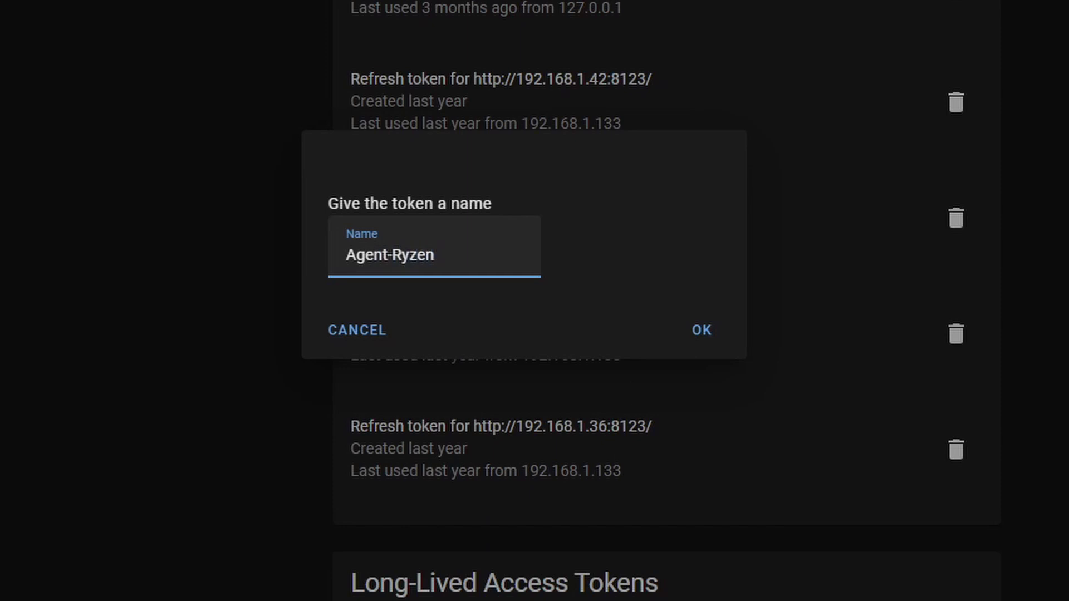
left_click(705, 333)
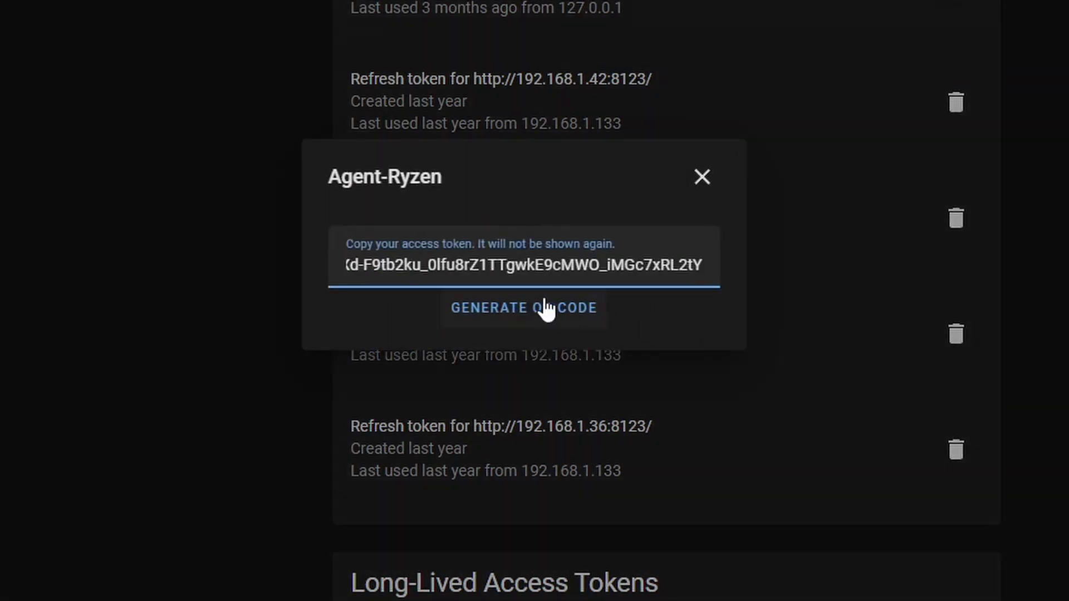
Step: Select the whole generated token value and copy it to the clipboard
left_click_drag(390, 281, 285, 263)
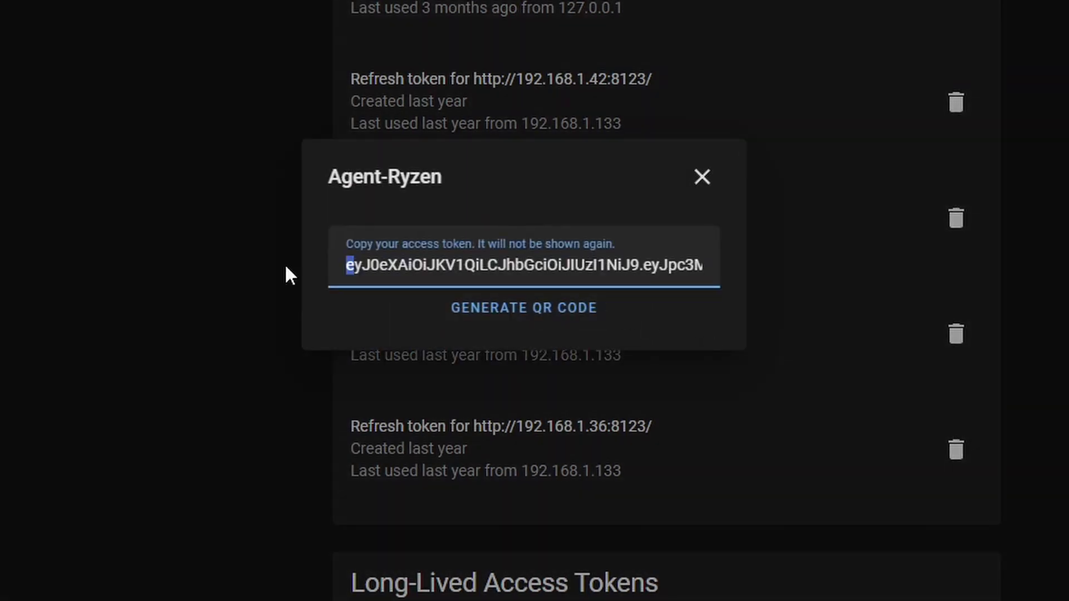
left_click(349, 269)
left_click_drag(350, 267, 759, 276)
right_click(676, 262)
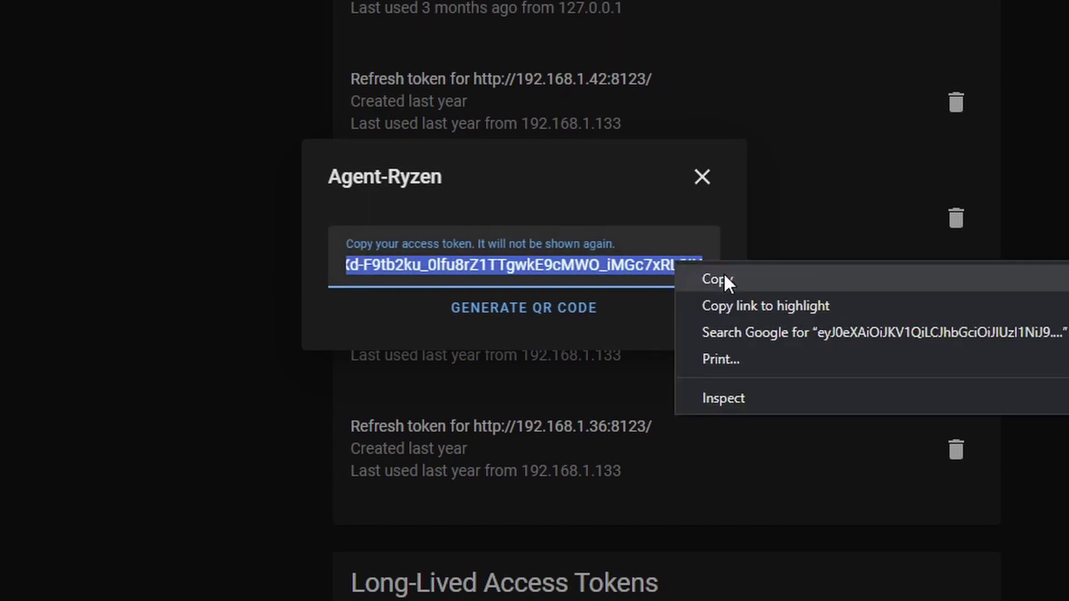
left_click(724, 279)
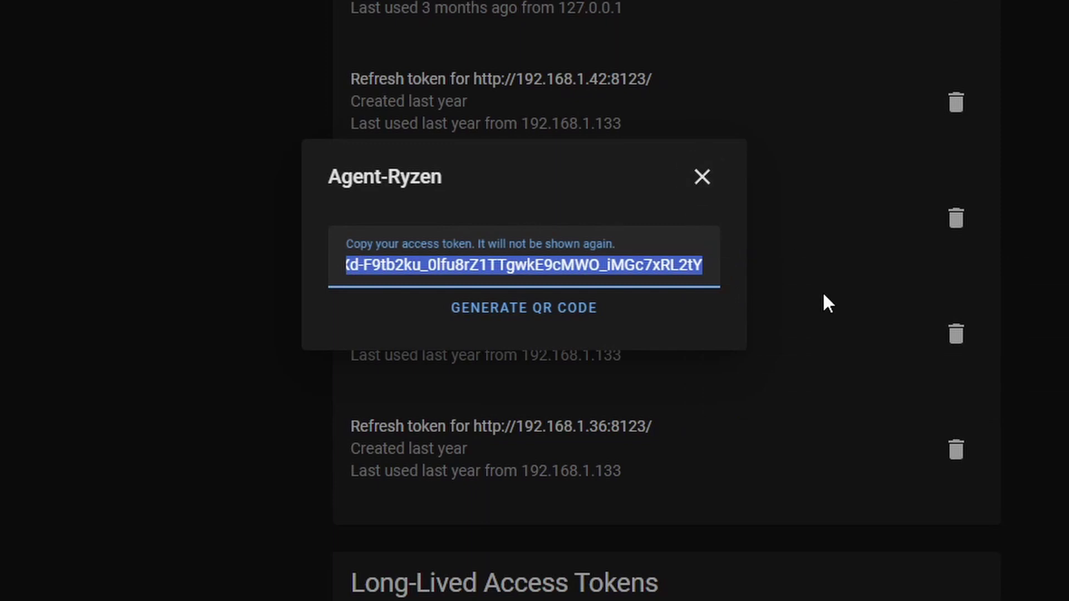
key("alt+Tab")
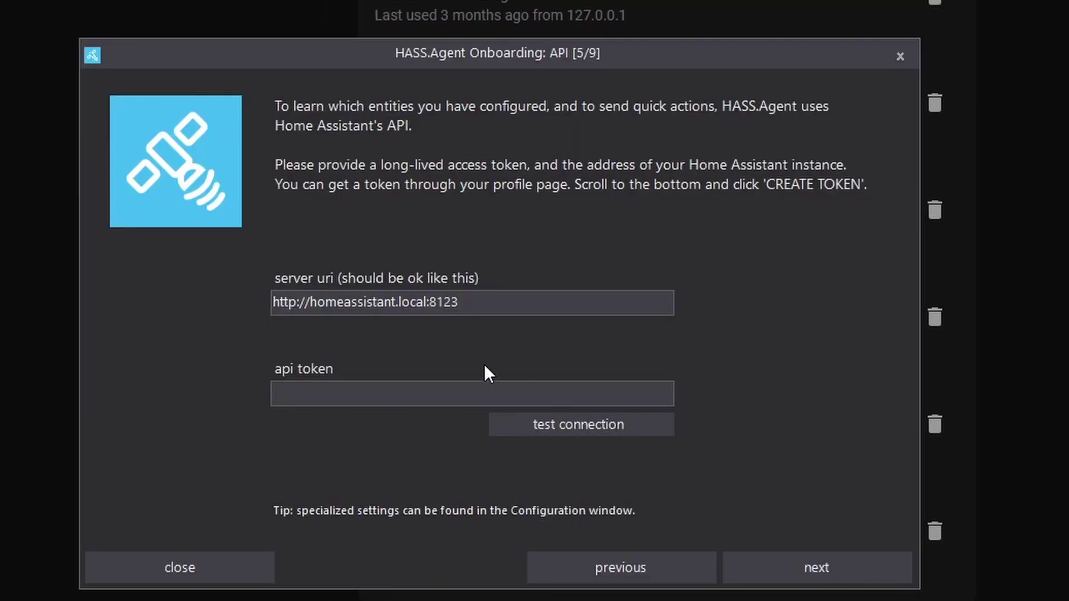
key("ctrl+v")
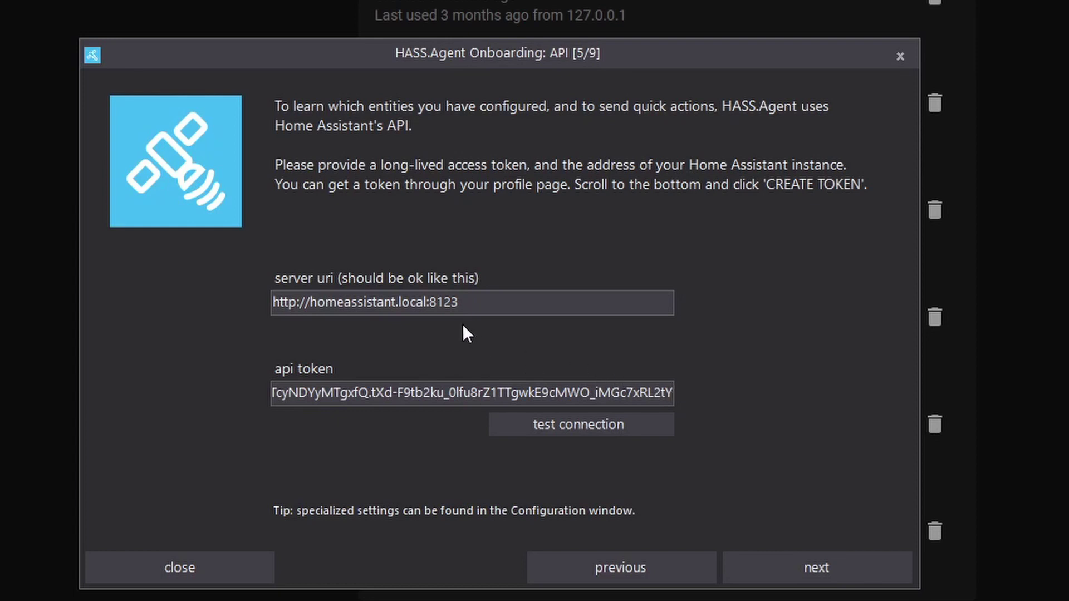
left_click(427, 303)
key("shift+Home")
key("shift+Right")
key("shift+Right")
key("shift+Right")
key("shift+Right")
key("shift+Right")
key("shift+Right")
key("shift+Right")
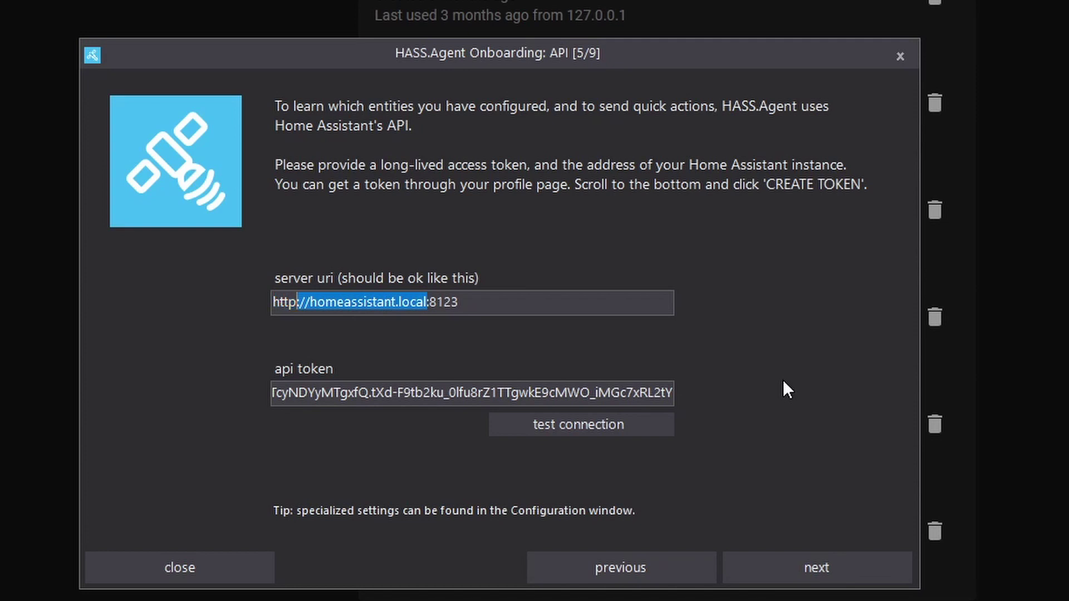
type("192.1")
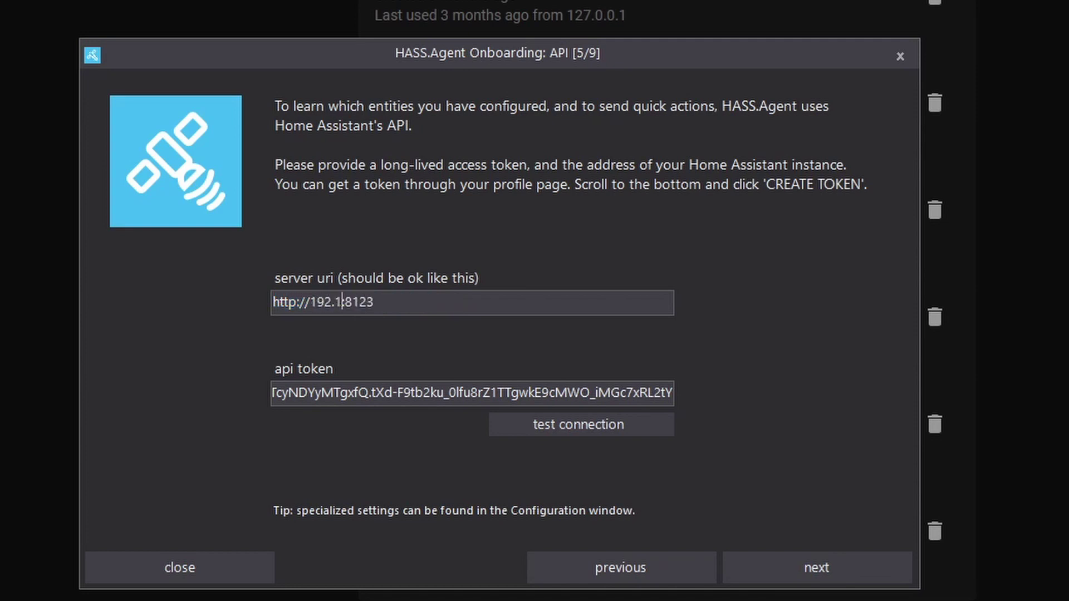
type("68.1.5")
key("End")
Step: Test the Home Assistant connection and dismiss the success message
left_click(581, 428)
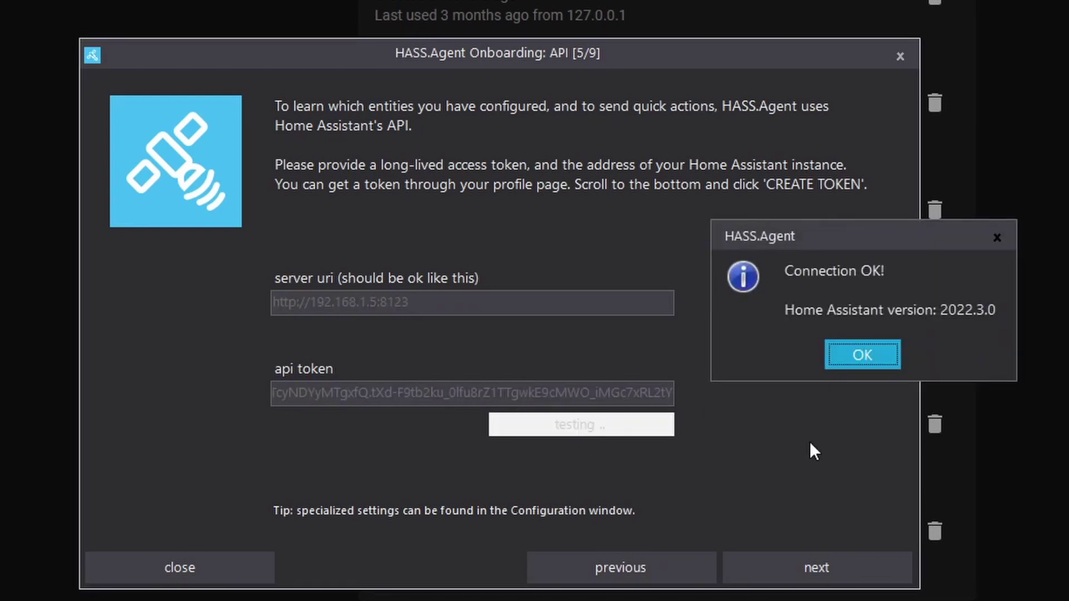
left_click_drag(893, 236, 336, 143)
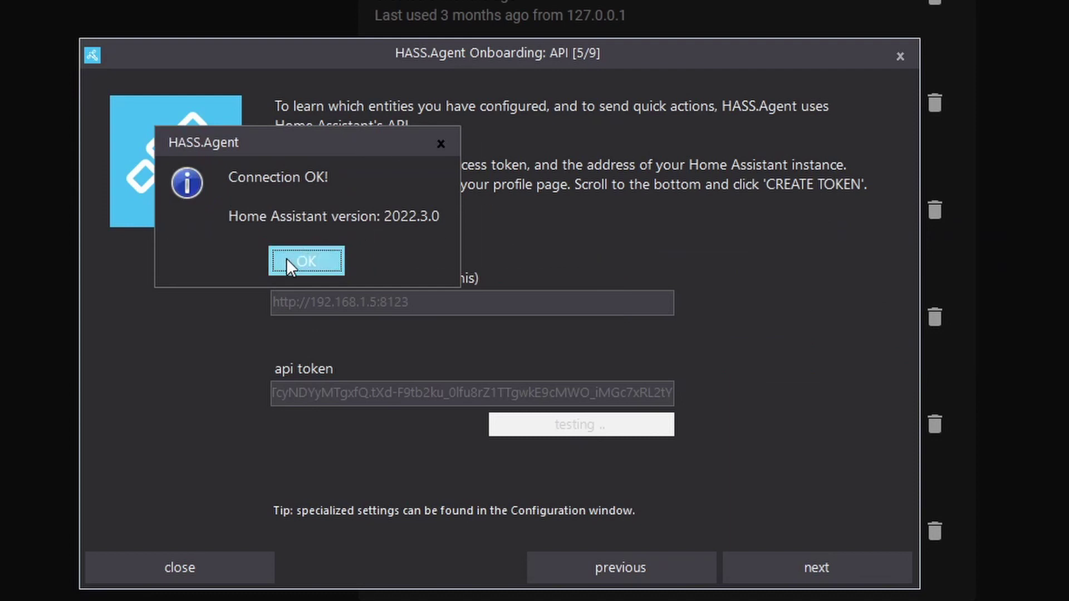
left_click(287, 259)
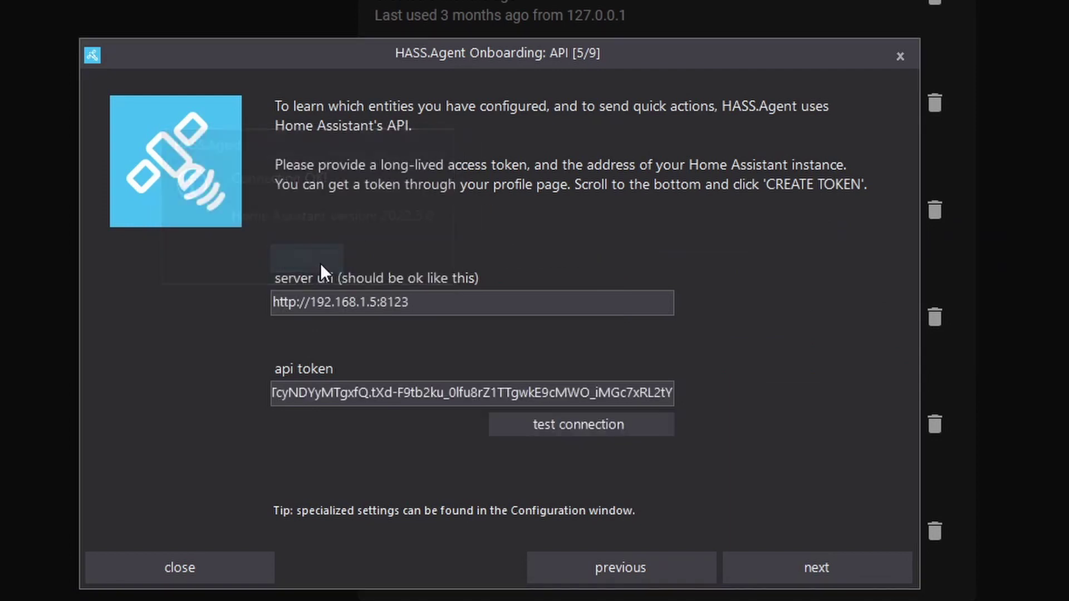
Step: Configure MQTT: change the broker address's last digit to 4, username 'ha-agent', and the account password
left_click(768, 570)
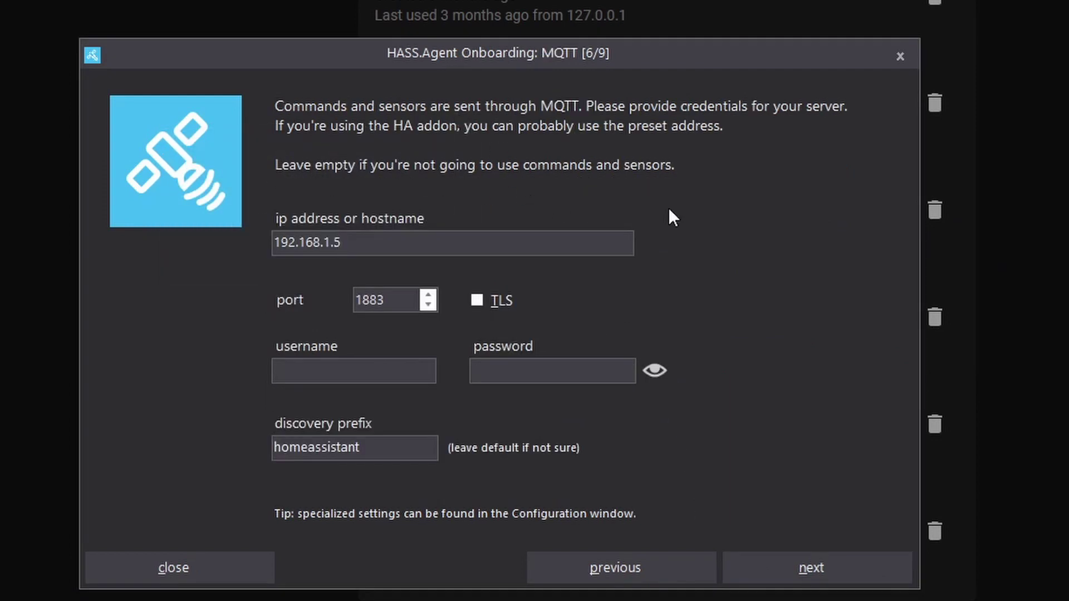
key("BackSpace")
type("4")
left_click(377, 372)
type("ha-agent")
left_click(472, 371)
type("•••••")
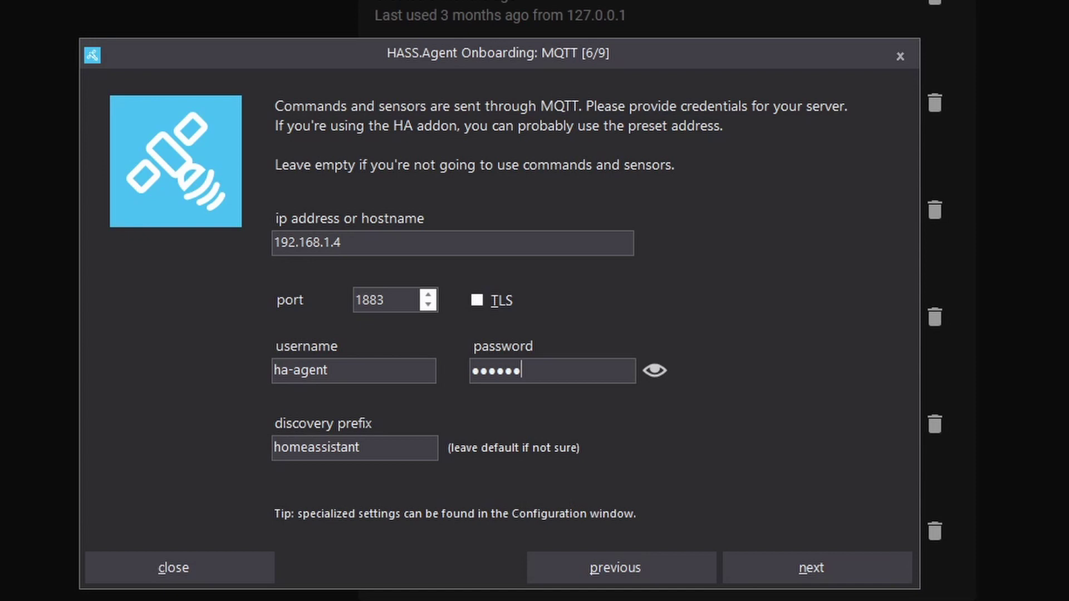
Step: Skip the hotkey page, keep both update options ticked, and finish onboarding
left_click(790, 560)
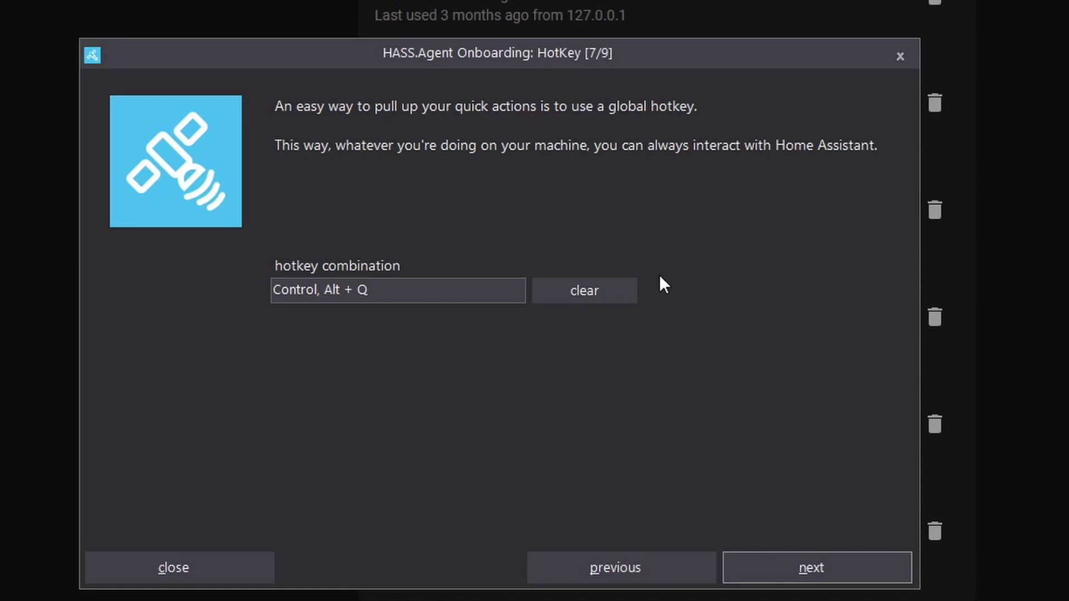
left_click(794, 568)
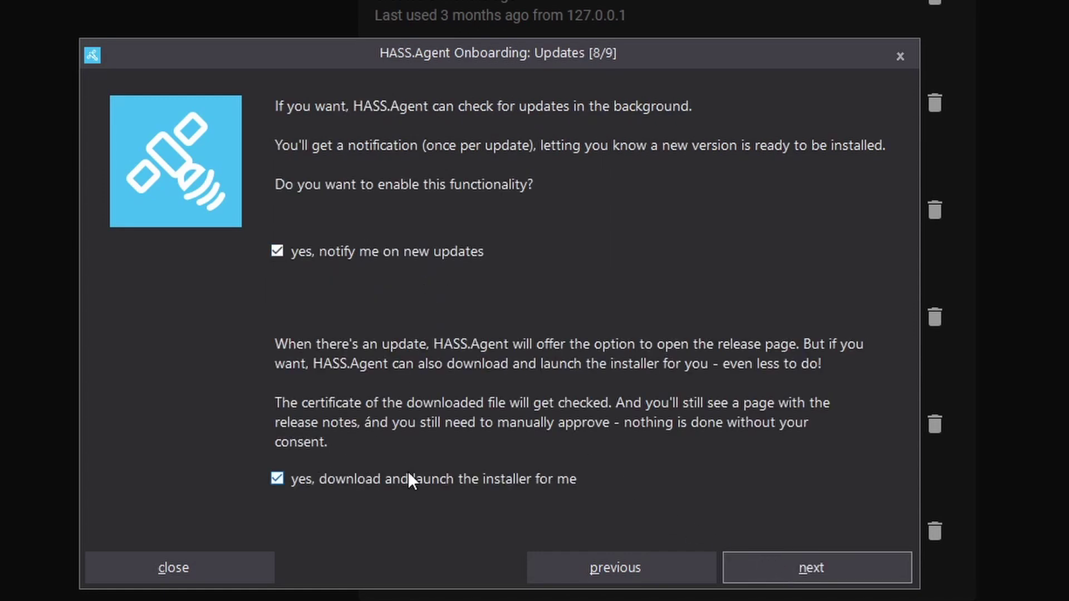
left_click(802, 567)
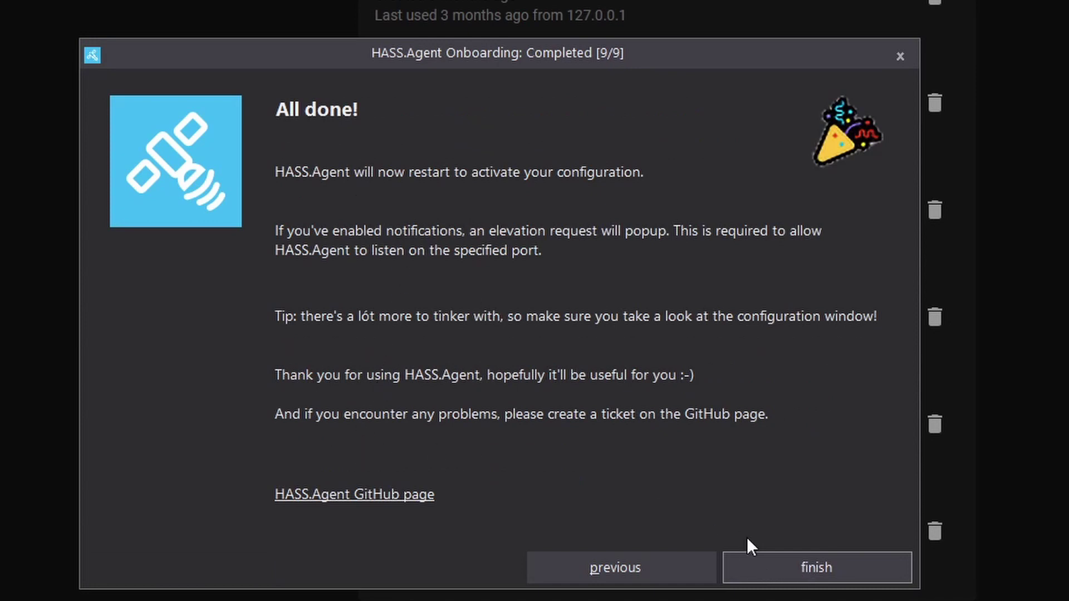
left_click(777, 562)
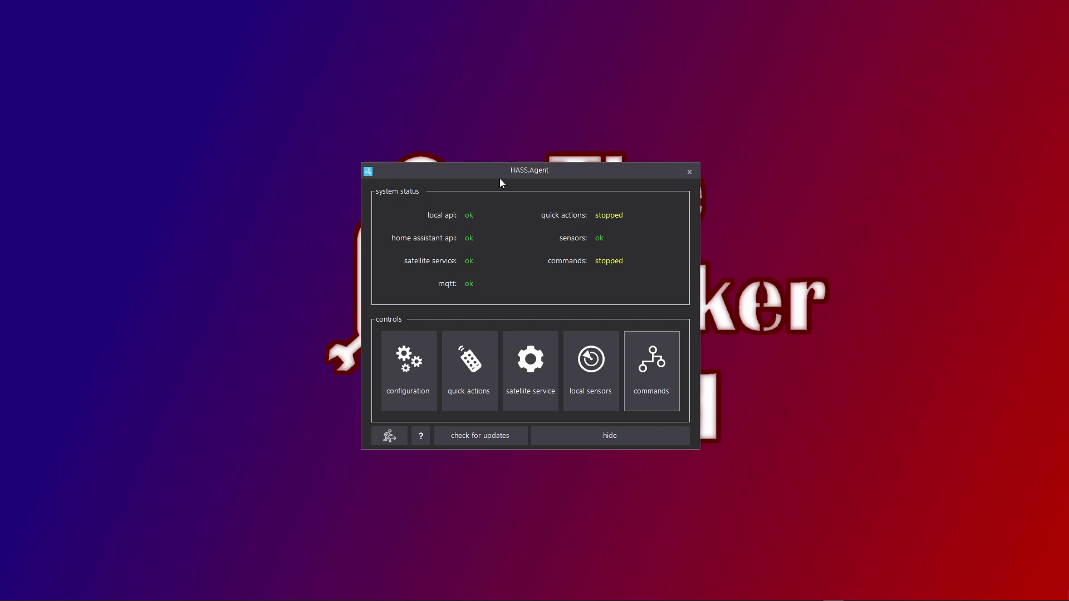
Step: Open the local sensors configuration, start a new sensor, and preview the CpuLoad and Battery types
left_click(597, 362)
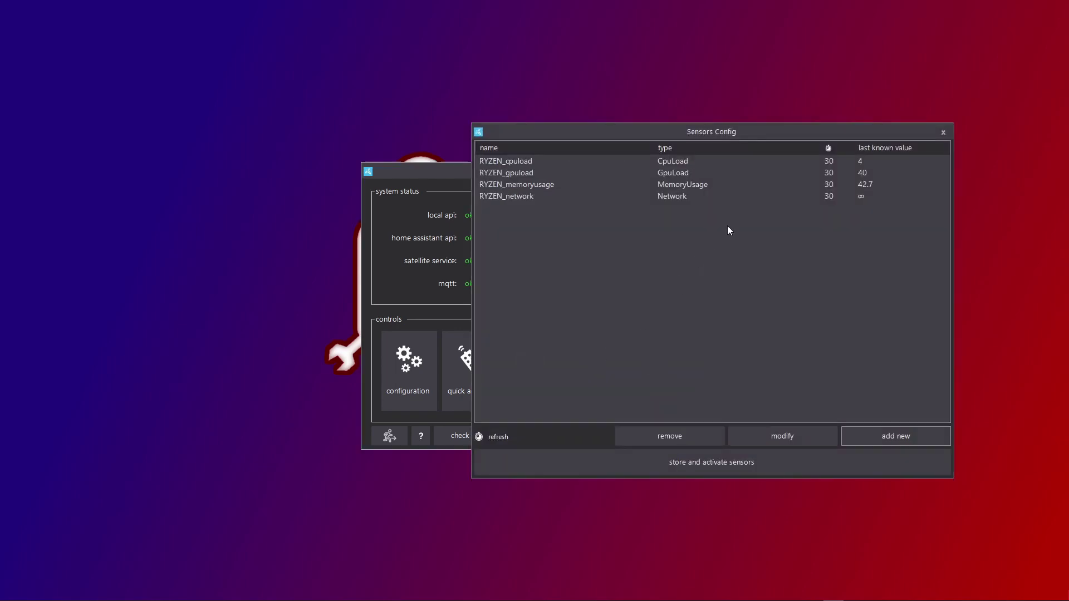
left_click_drag(770, 129, 595, 139)
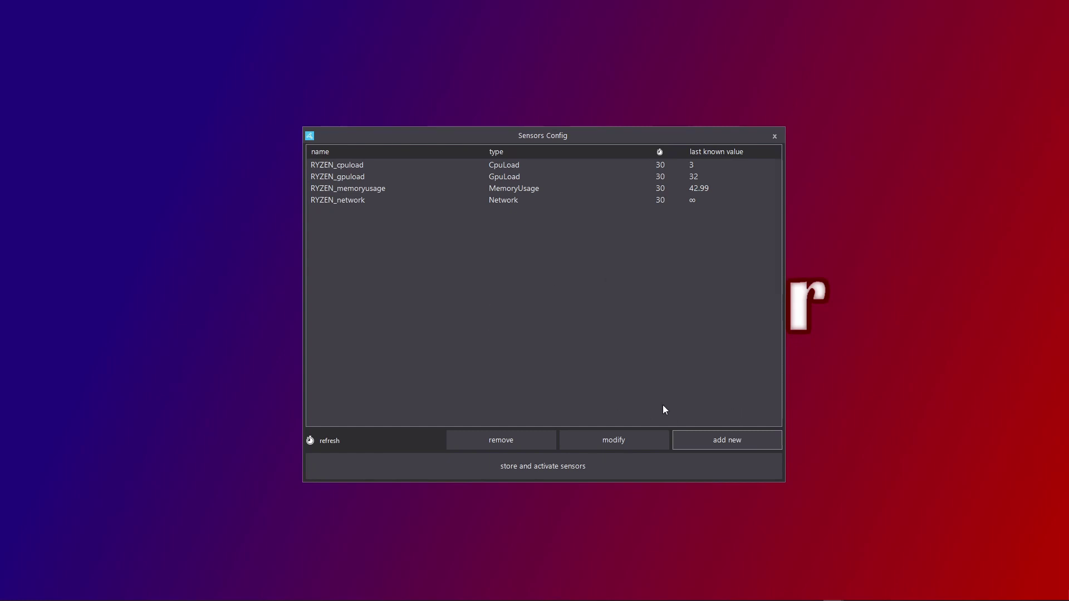
left_click(707, 436)
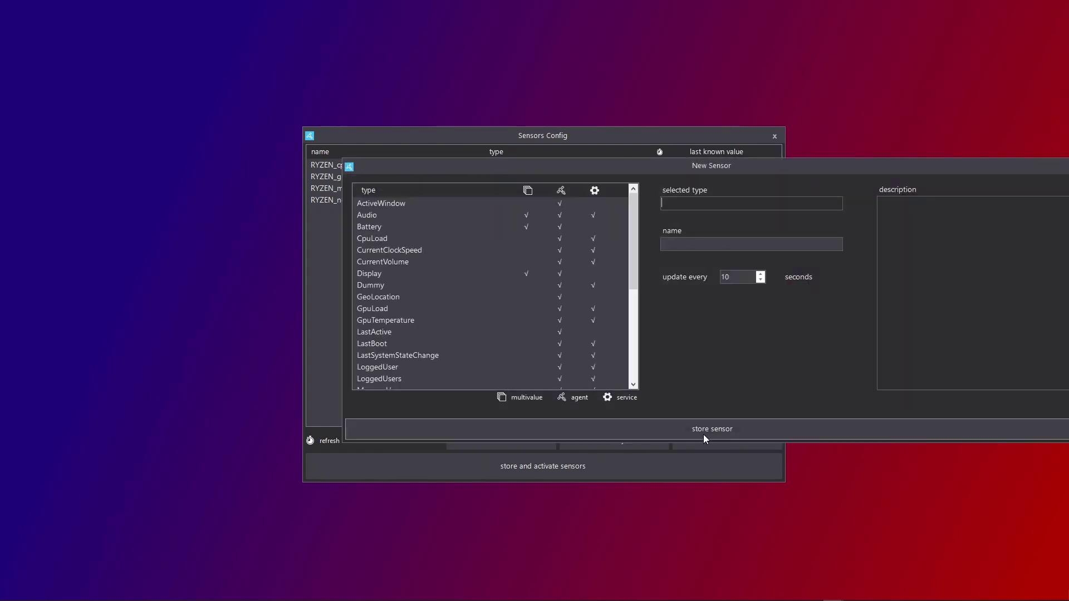
left_click_drag(739, 166, 548, 169)
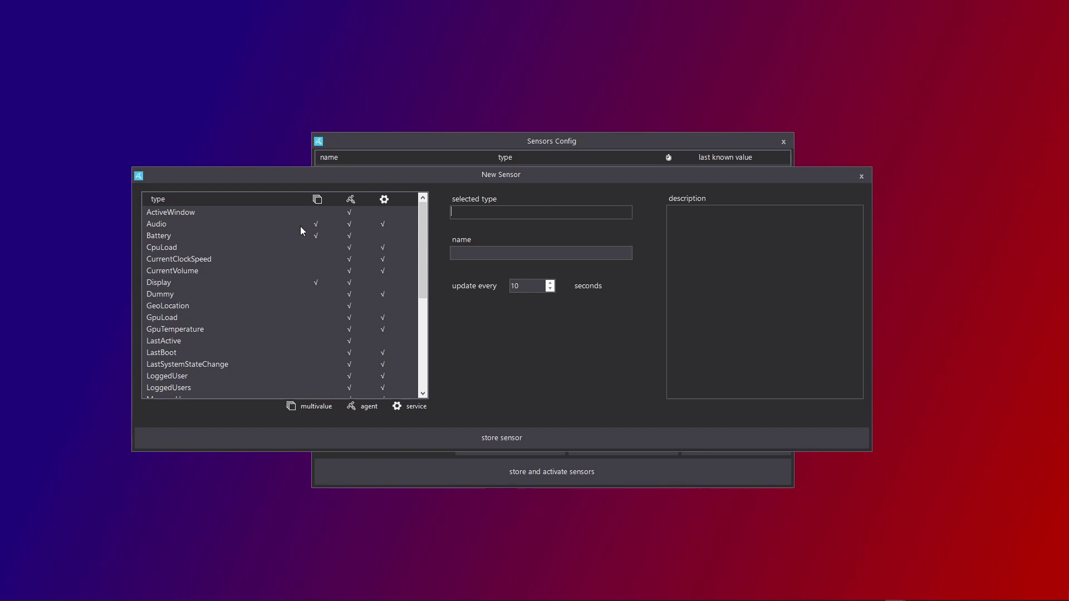
left_click(194, 251)
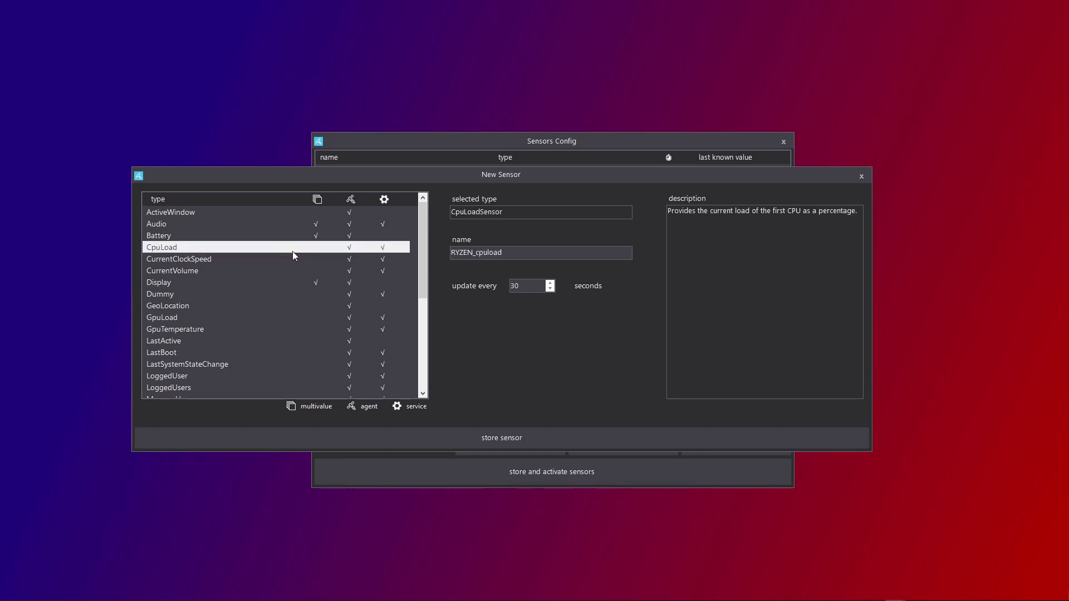
left_click(210, 240)
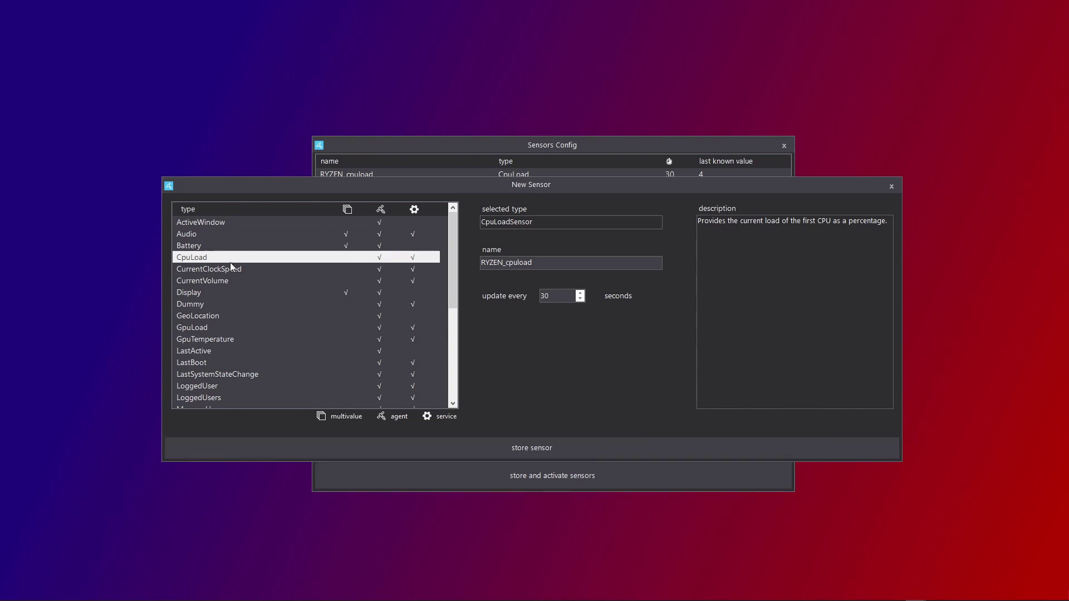
Step: Discard the previewed sensor, reopen the new sensor form, and scroll the type list down to WmiQuery
left_click(892, 186)
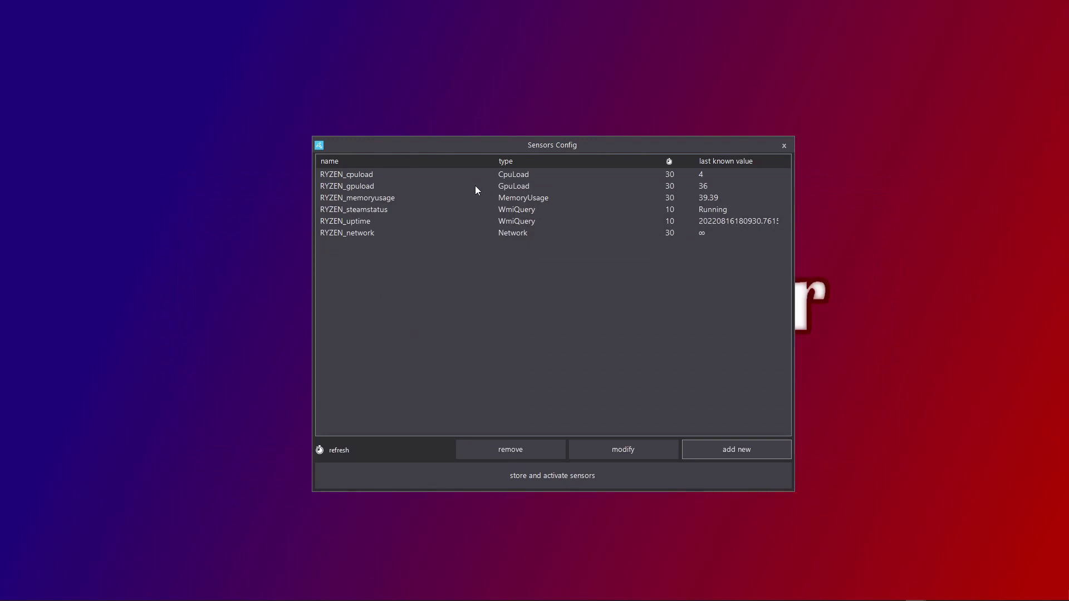
left_click(455, 176)
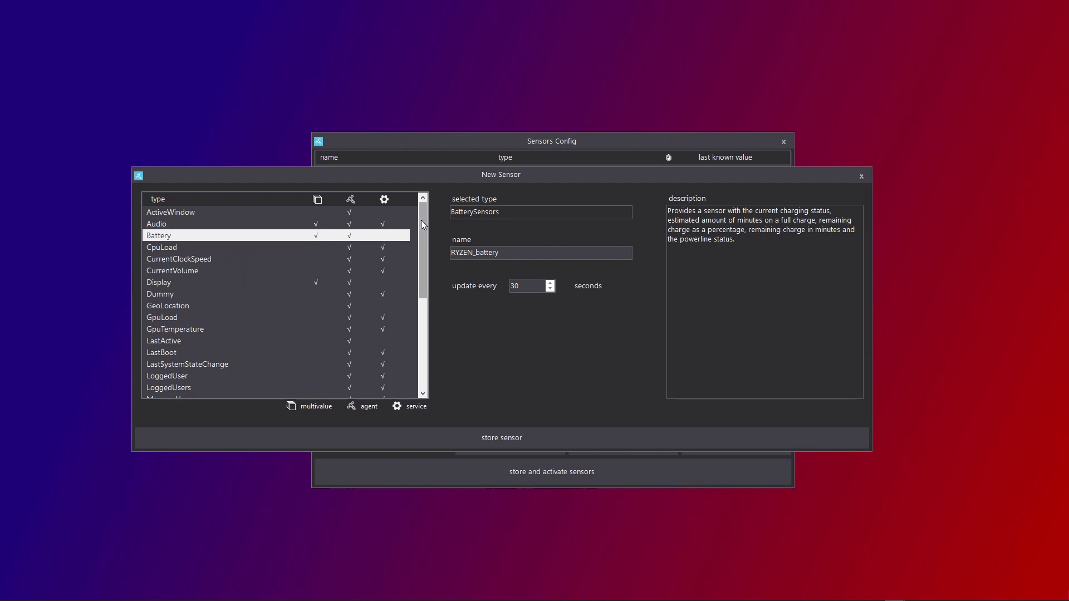
mouse_move(421, 220)
left_mouse_down()
mouse_move(427, 343)
mouse_move(417, 223)
mouse_move(432, 206)
left_mouse_up()
left_click_drag(423, 230, 433, 333)
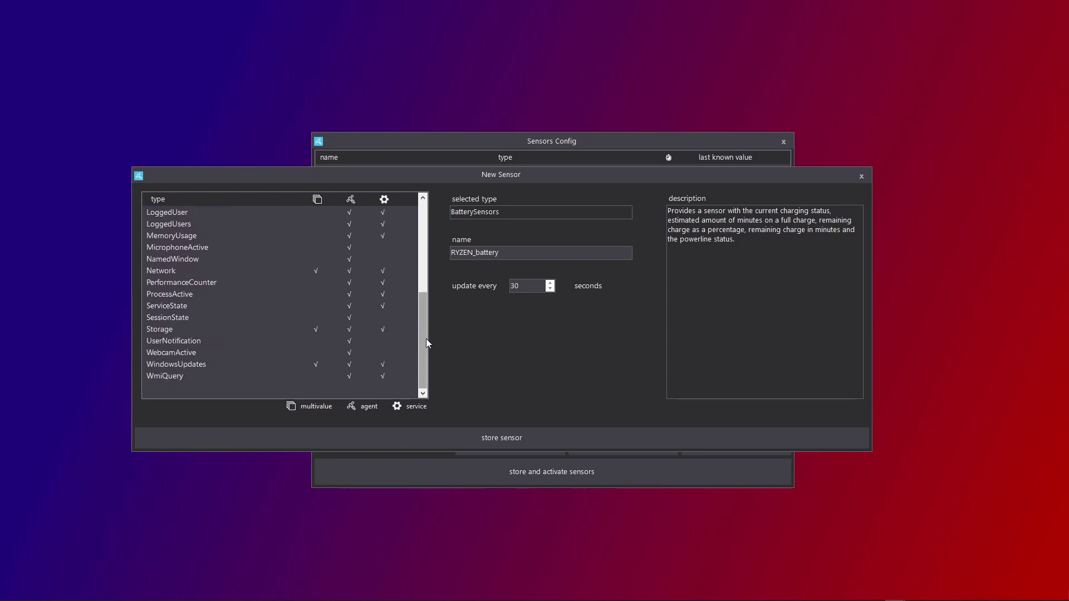
left_click_drag(426, 338, 422, 226)
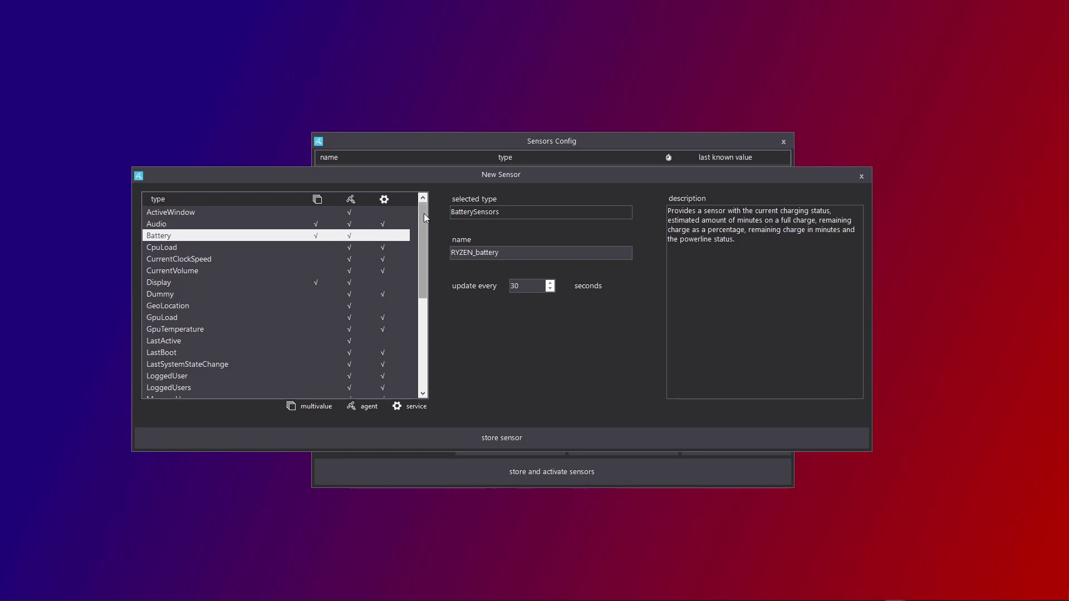
left_click_drag(423, 212, 369, 282)
scroll(369, 280, "down", 5)
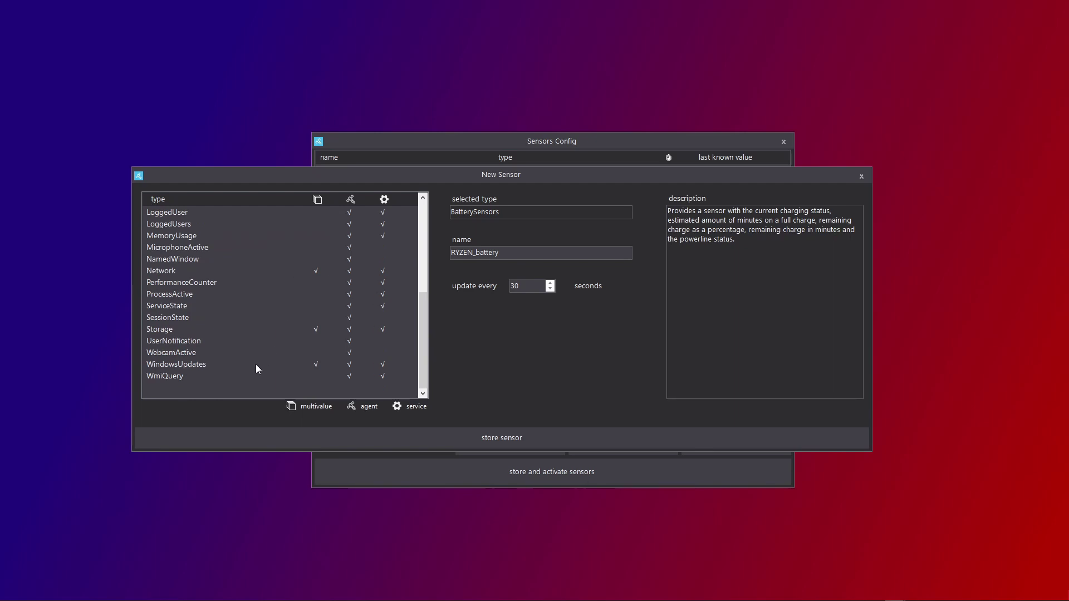
Step: Select the WmiQuery type to review its query and scope fields, then discard the form
left_click(259, 376)
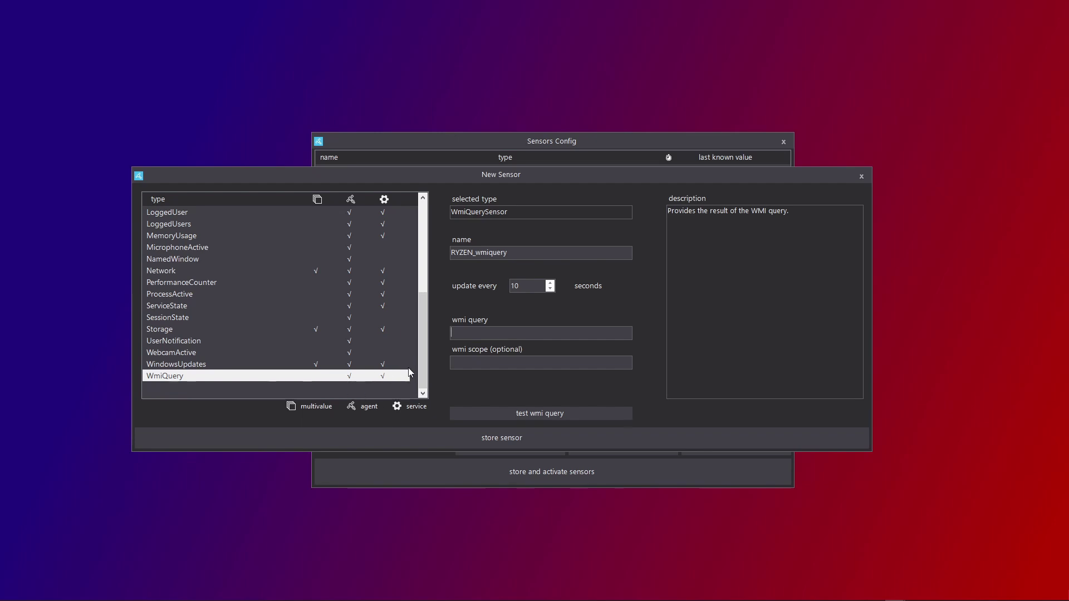
left_click(862, 176)
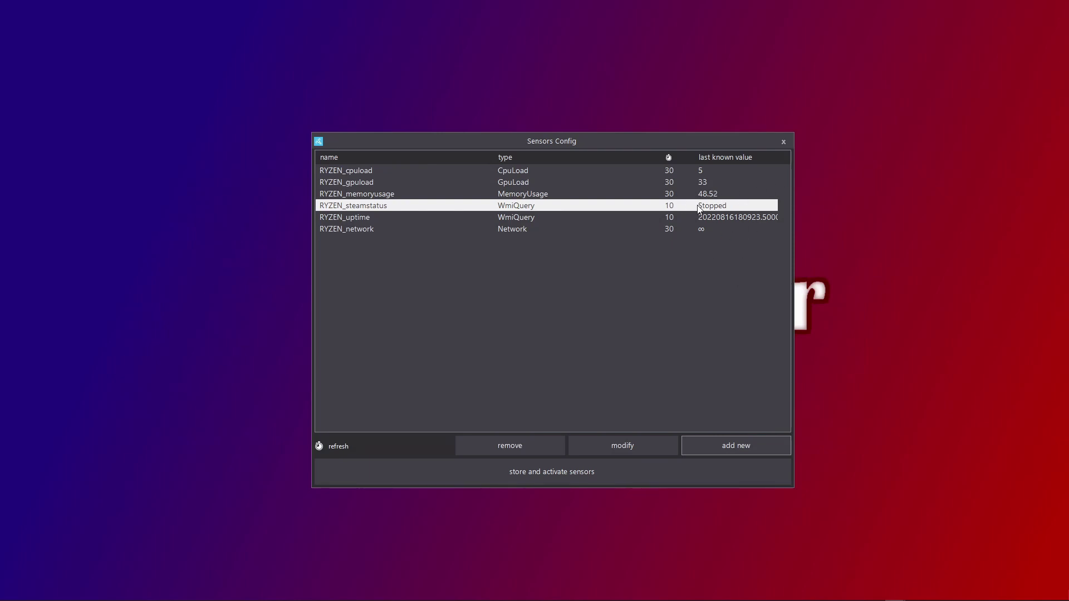
Step: Open RYZEN_steamstatus for editing and read through its WMI query's Steam service DisplayName condition
left_click(612, 446)
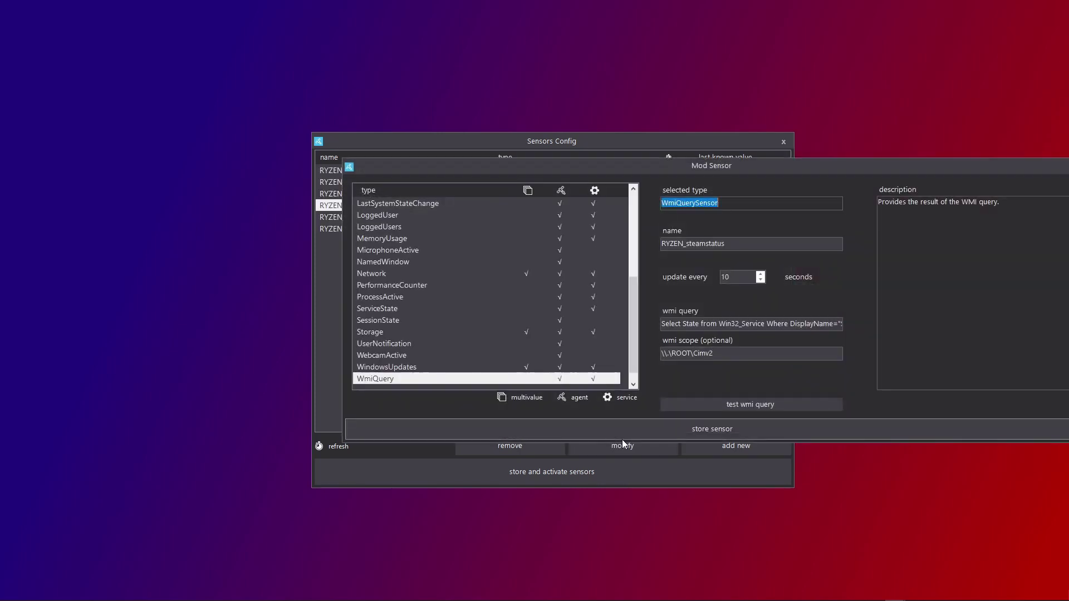
key("ctrl+Left")
key("ctrl+Left")
key("ctrl+Left")
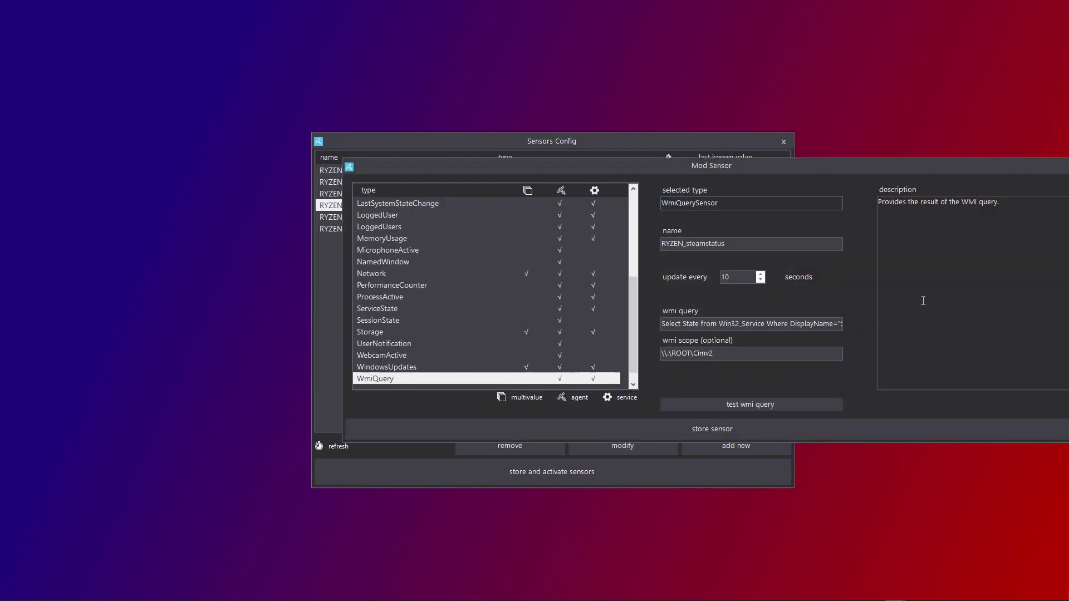
key("End")
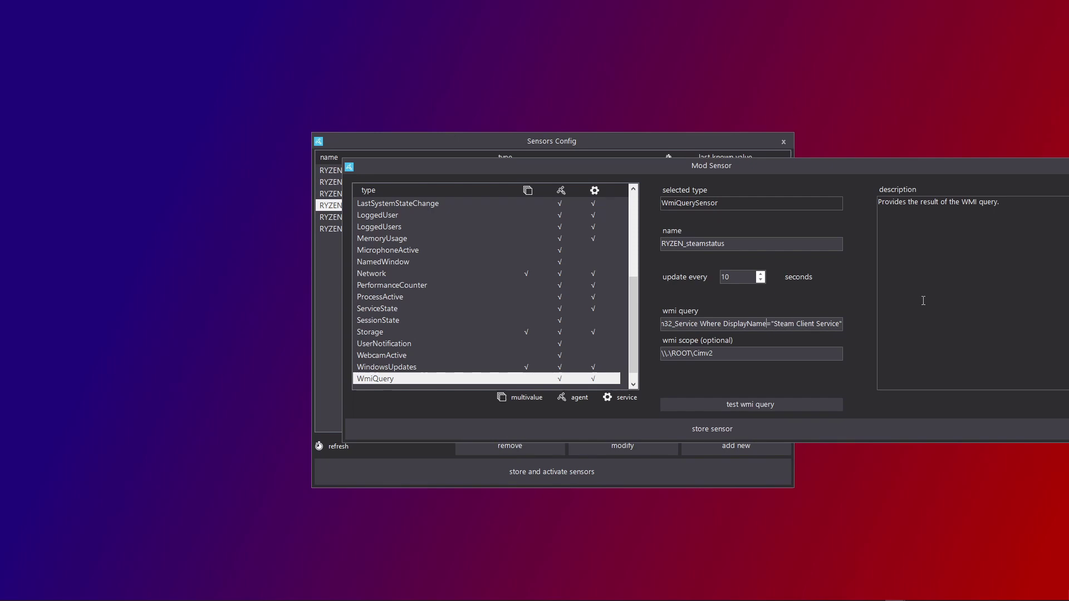
key("ctrl+Left")
key("ctrl+Left")
key("ctrl+Left")
key("ctrl+Left")
key("ctrl+Left")
key("ctrl+Left")
key("ctrl+Left")
key("ctrl+Left")
key("ctrl+Left")
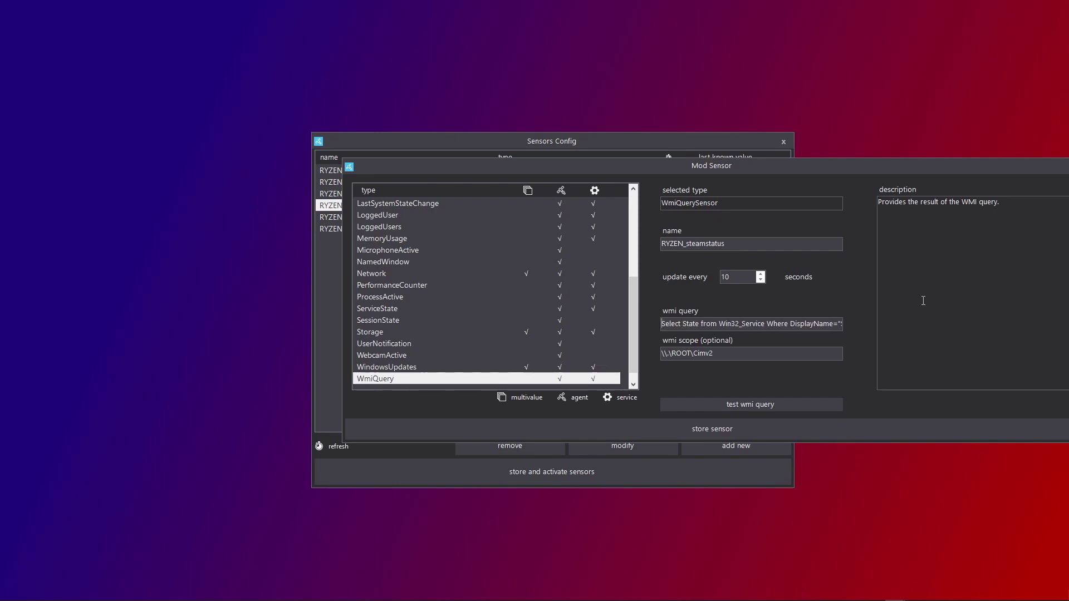
key("ctrl+Right")
key("ctrl+Right")
key("ctrl+Right")
key("ctrl+Right")
key("Left")
key("Left")
key("Right")
key("Right")
key("Right")
key("Right")
key("Right")
key("Right")
key("Right")
key("Right")
key("Right")
key("Right")
key("Right")
key("Right")
key("Right")
key("Right")
key("Right")
key("Right")
key("Right")
key("Home")
key("ctrl+Right")
key("ctrl+Right")
key("ctrl+Right")
left_click_drag(859, 169, 660, 175)
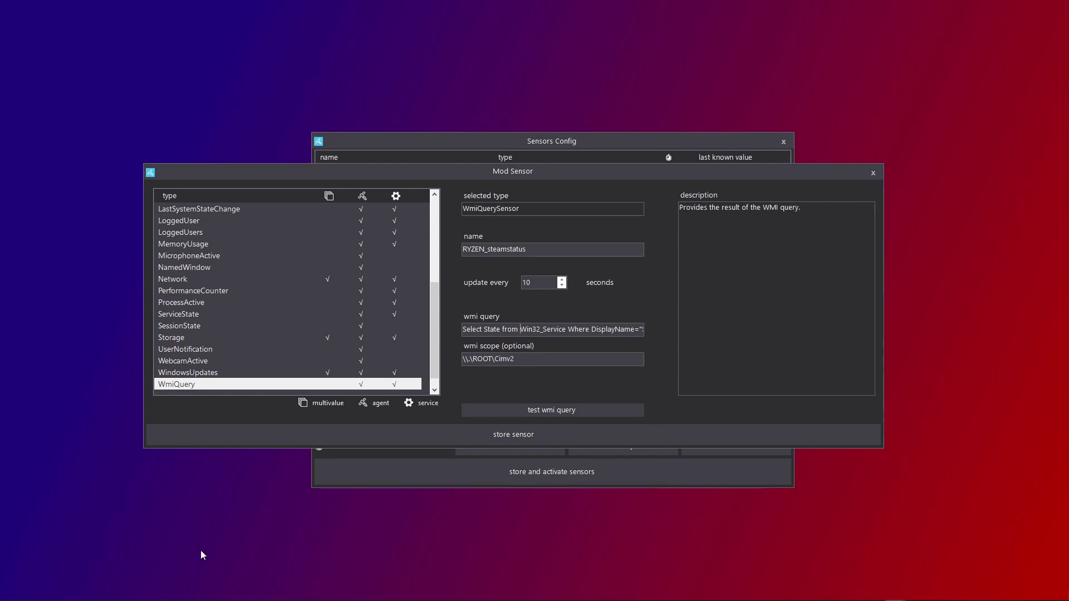
Step: Scroll through the Win32_OperatingSystem property list, then return to HASS.Agent's Sensors Config window
mouse_move(215, 596)
mouse_move(174, 593)
left_click(228, 568)
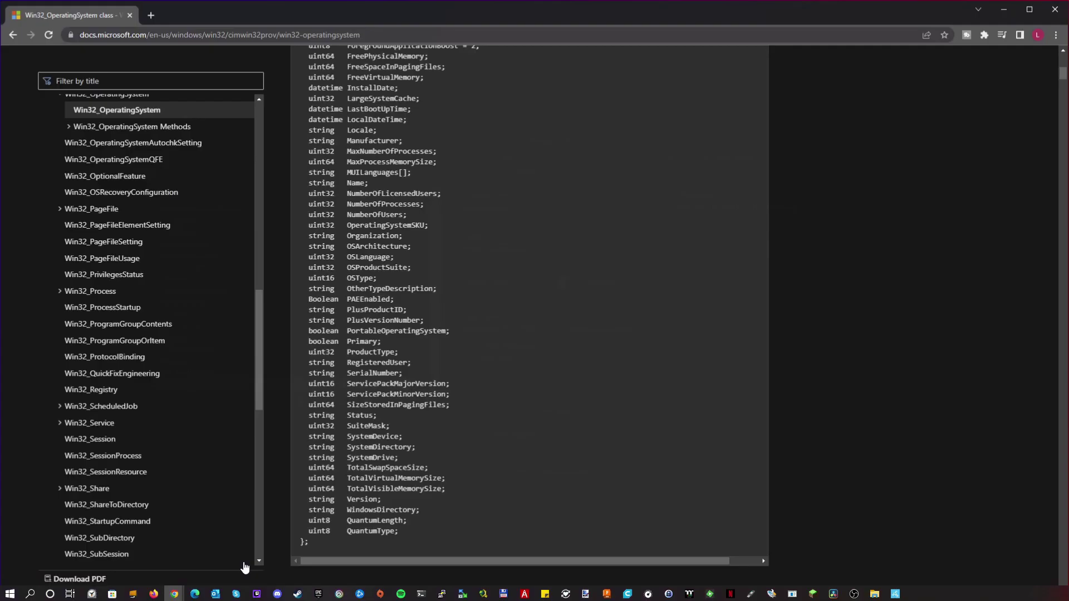
scroll(639, 273, "up", 2)
scroll(217, 295, "up", 10)
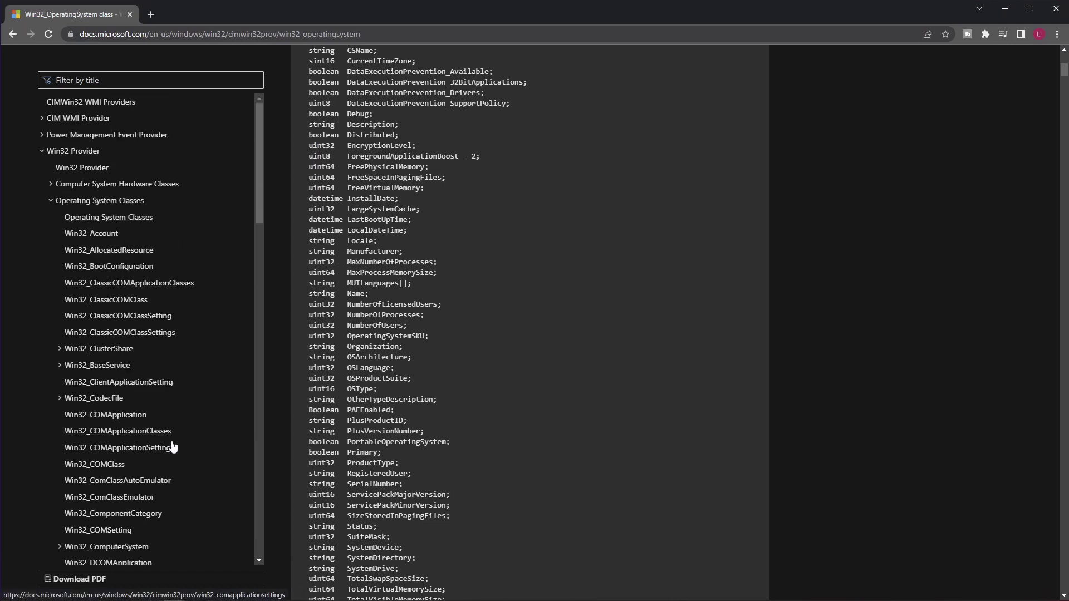
scroll(250, 353, "down", 10)
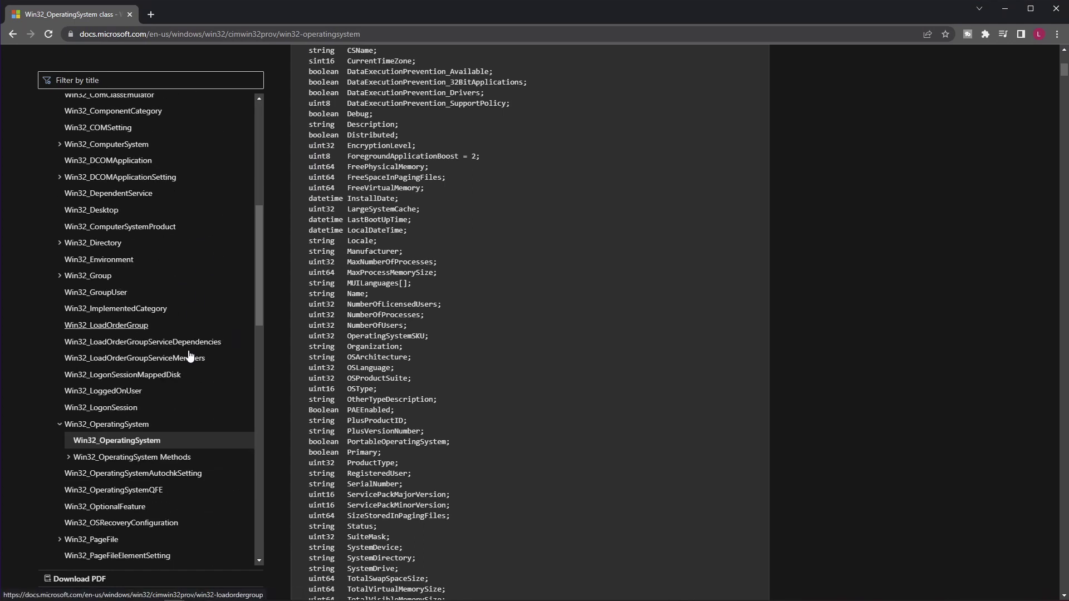
scroll(438, 196, "down", 1)
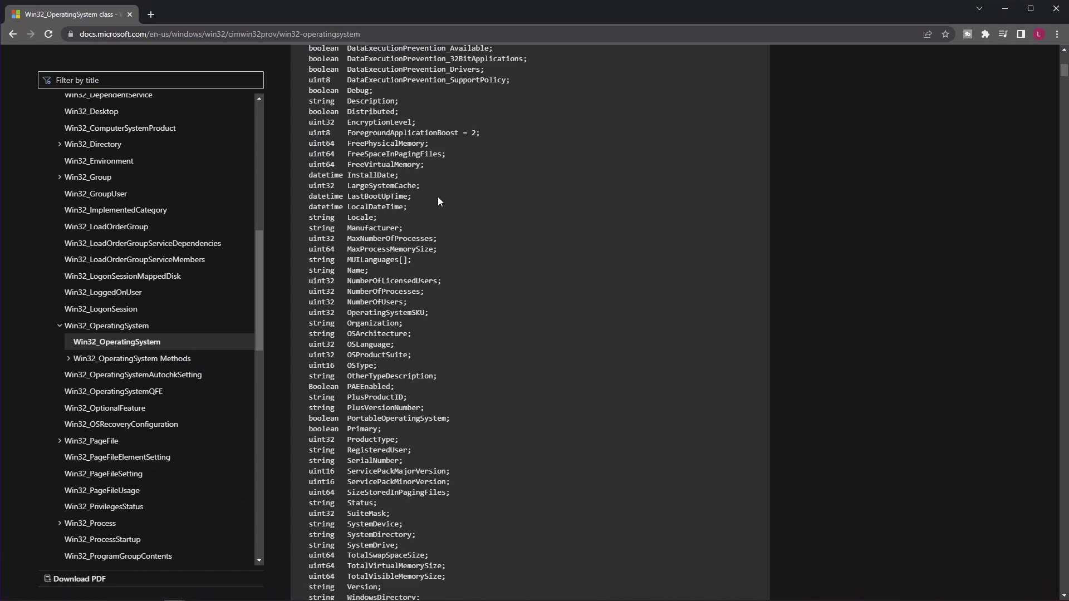
scroll(438, 196, "up", 9)
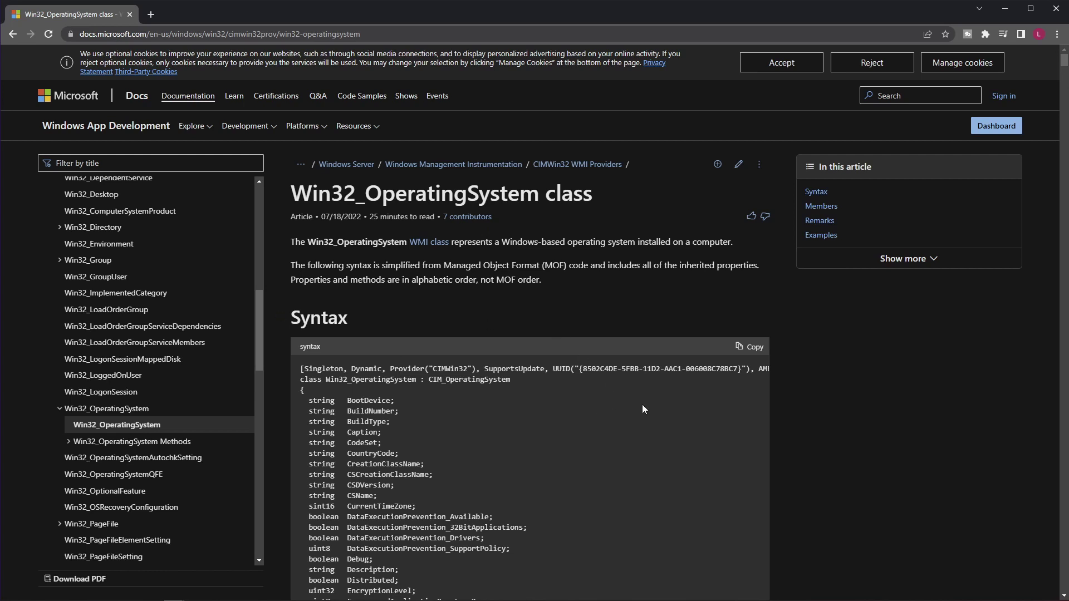
scroll(506, 417, "down", 1)
scroll(506, 417, "down", 1)
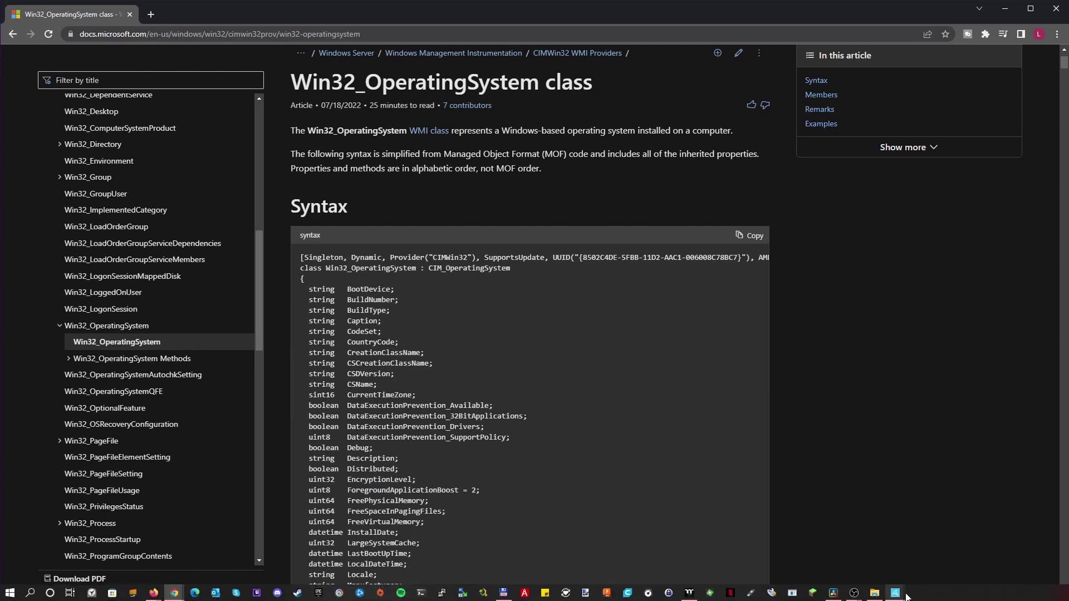
mouse_move(896, 593)
left_click(931, 577)
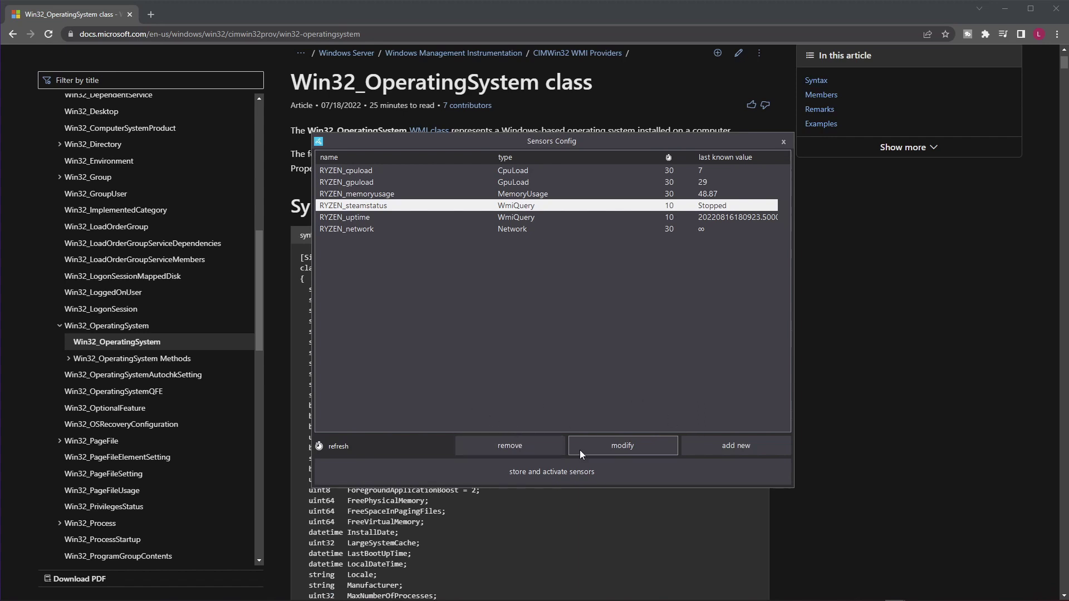
Step: Open the RYZEN_steamstatus sensor's settings to grab its WMI query, then close the editor
left_click(613, 449)
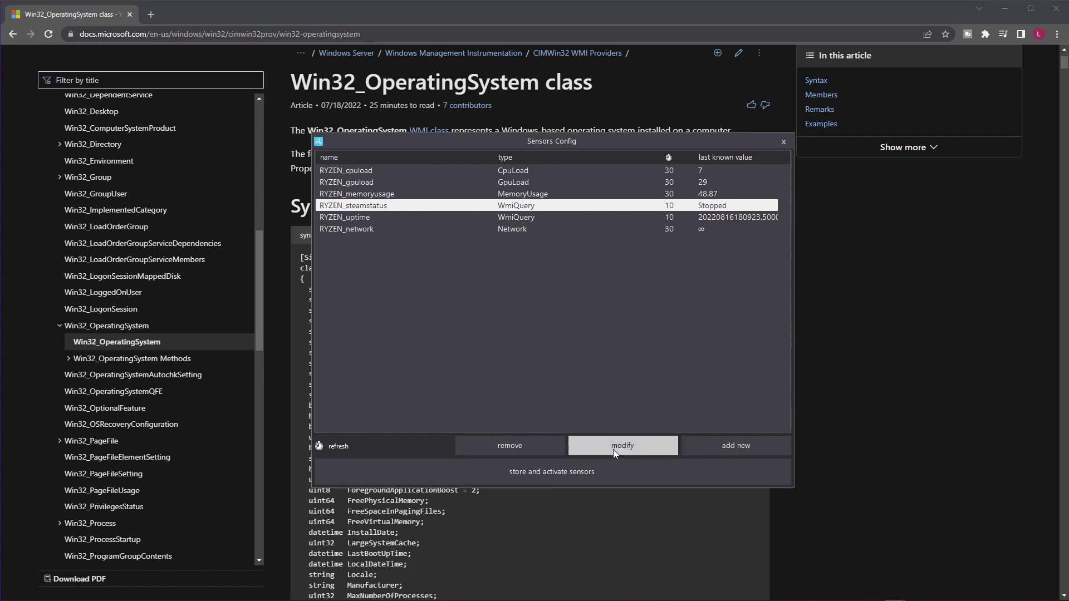
left_click(929, 289)
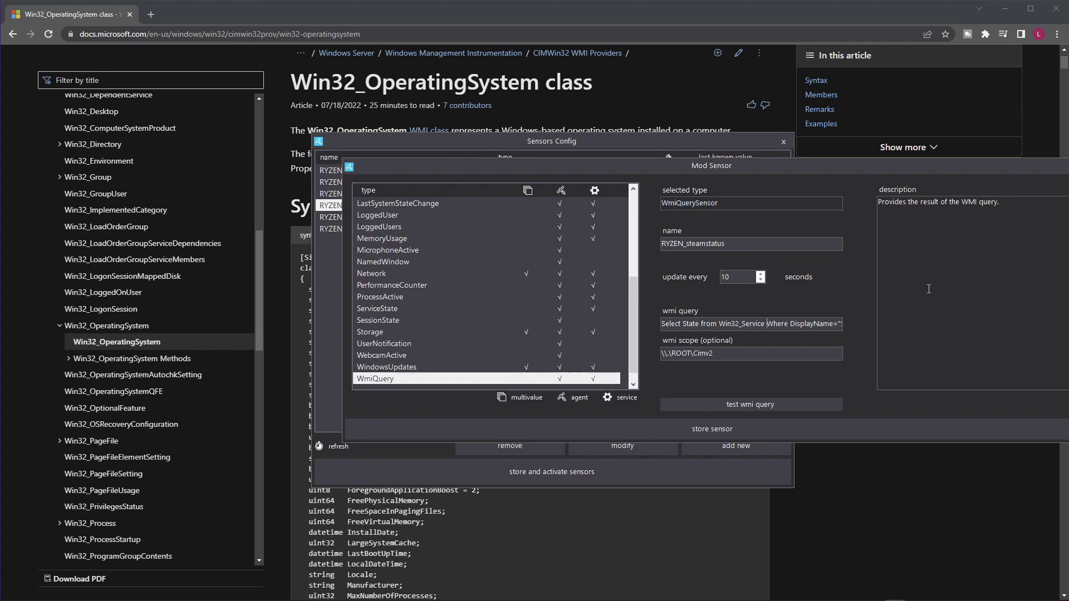
key("Tab")
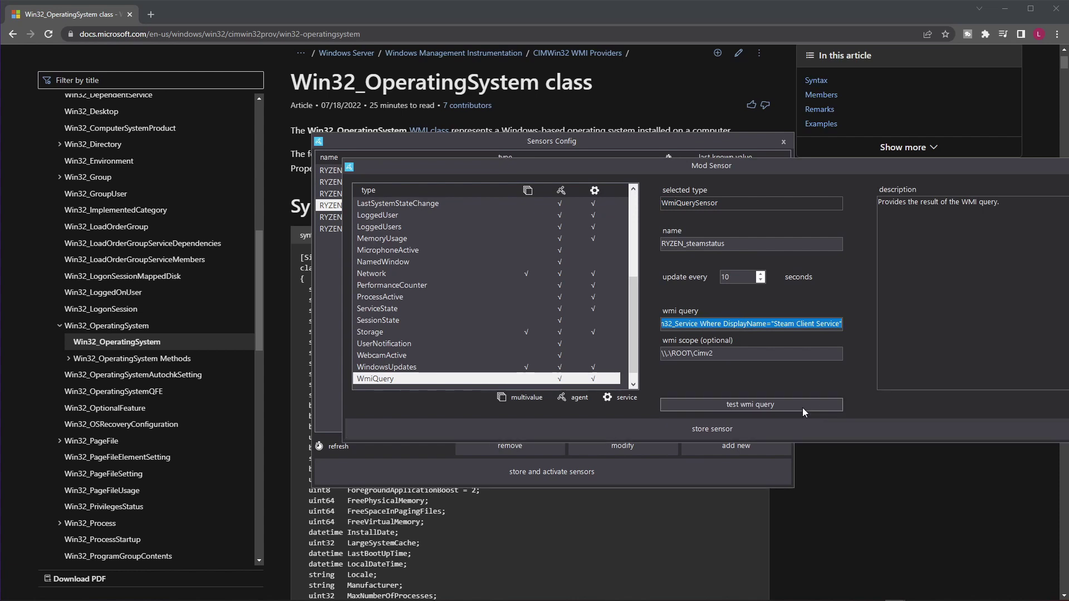
key("Escape")
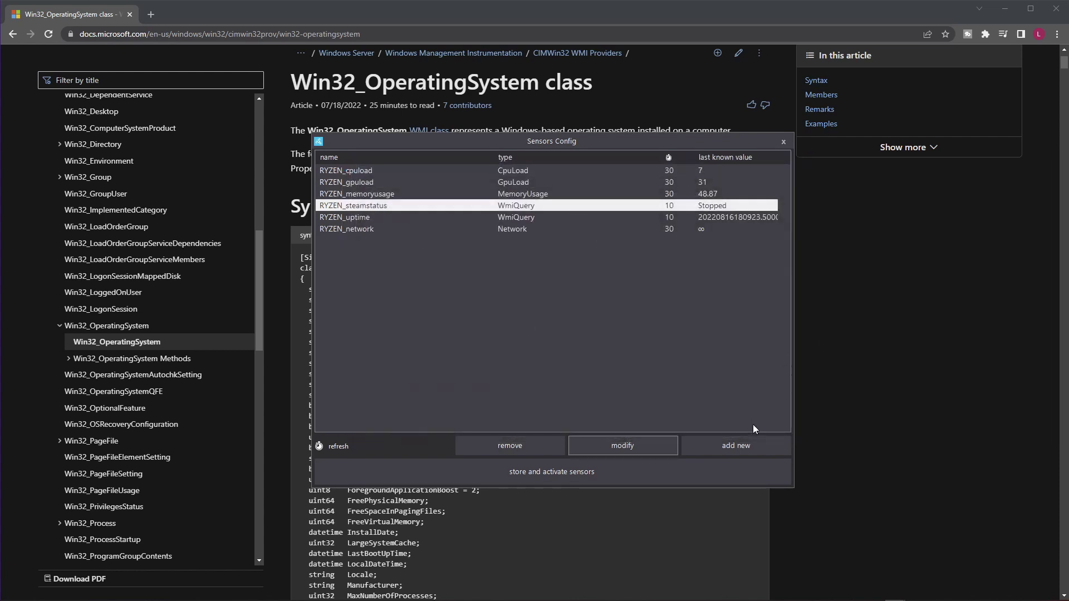
Step: Add and store a WmiQuery sensor named RYZEN_mysensor with the pasted Steam Client Service query
left_click(731, 444)
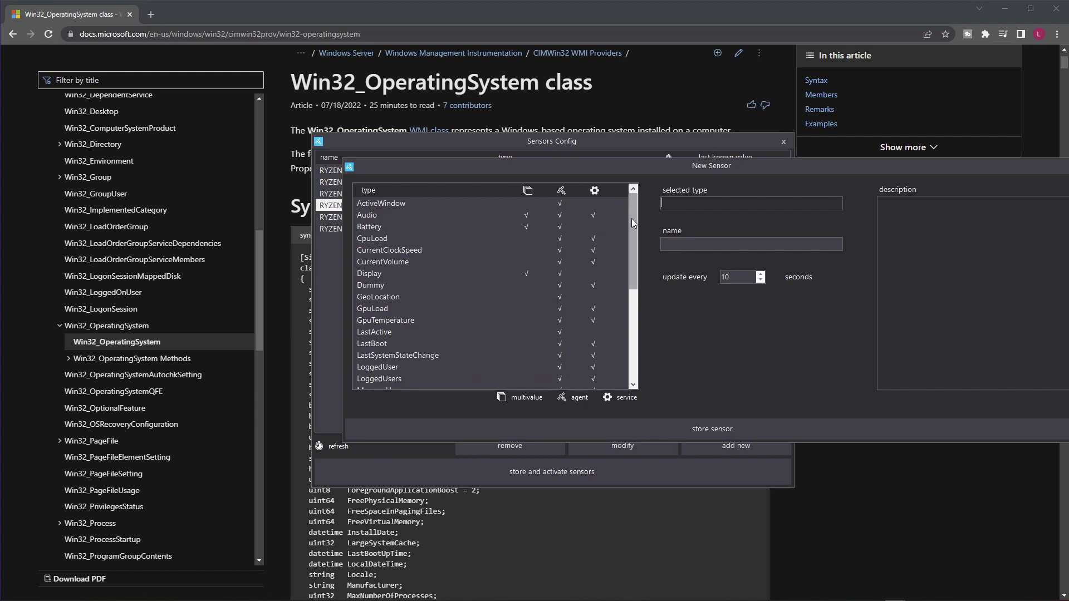
left_click_drag(631, 219, 633, 309)
left_click(395, 368)
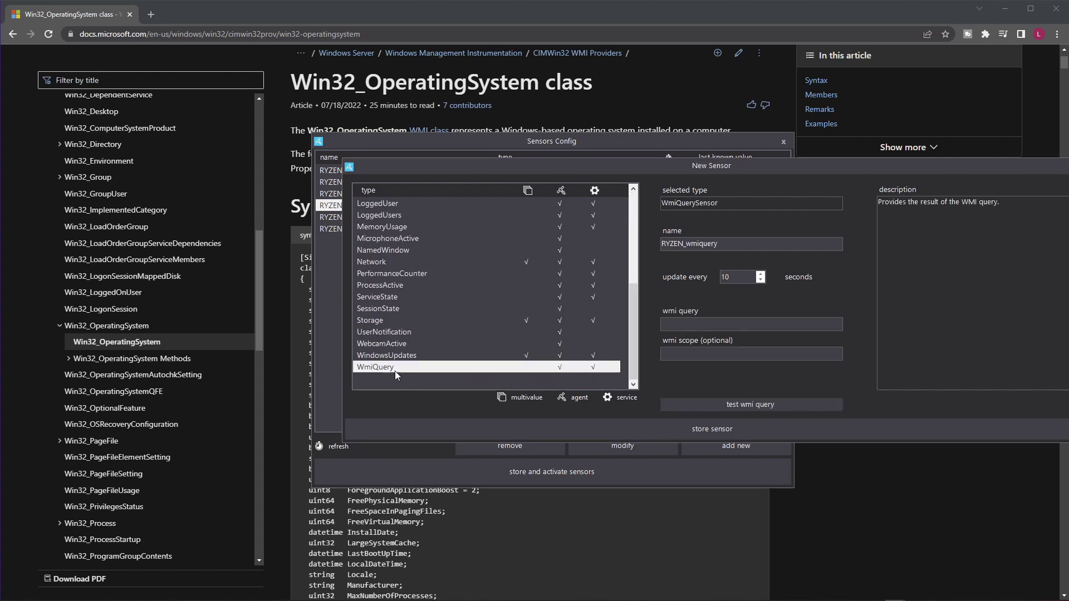
double_click(751, 204)
double_click(756, 243)
type("_mysensor")
left_click(758, 324)
key("ctrl+v")
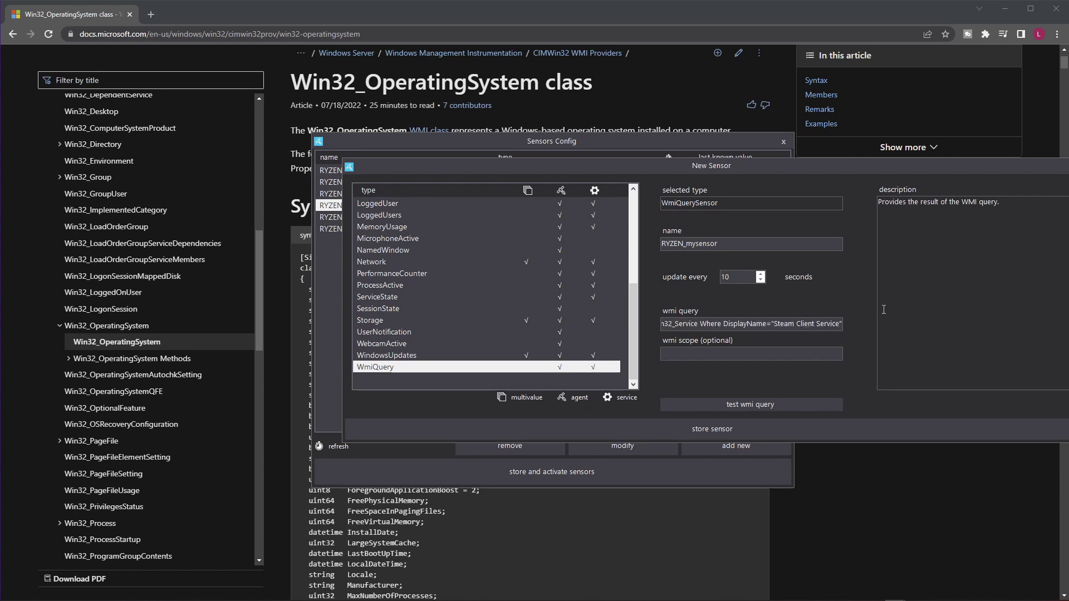
left_click(751, 429)
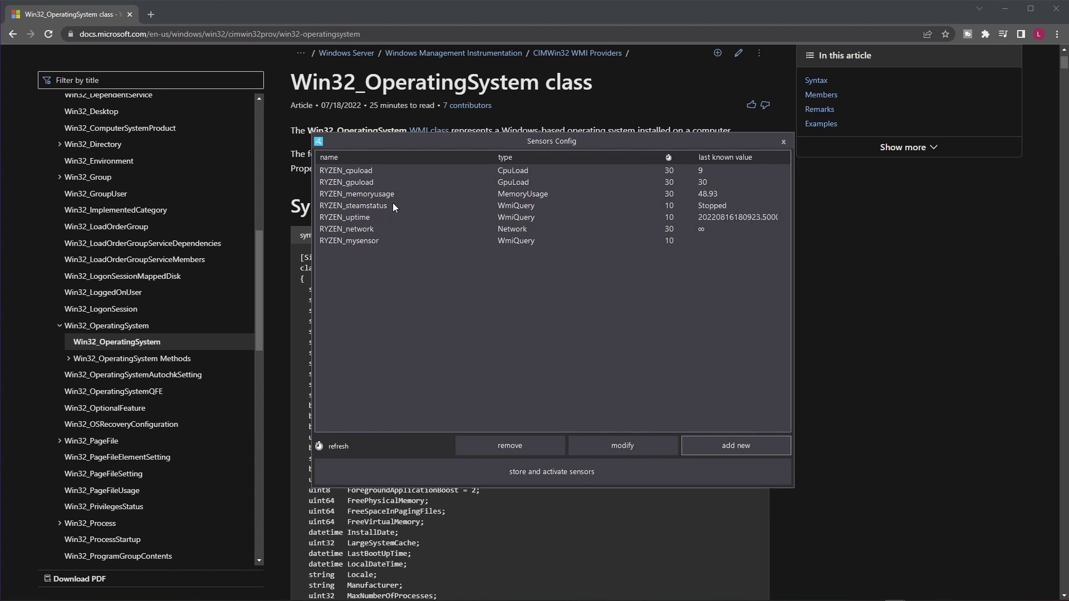
Step: Copy RYZEN_steamstatus's WMI scope and paste \\.\ROOT\Cimv2 into RYZEN_mysensor's wmi scope field
left_click(365, 205)
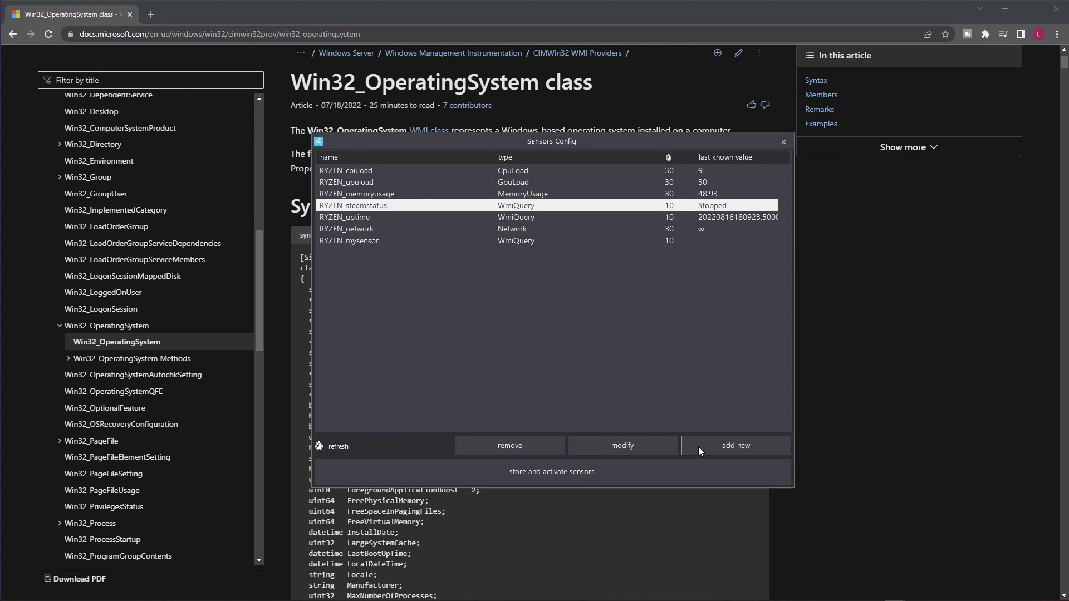
left_click(631, 443)
left_click(762, 351)
key("ctrl+c")
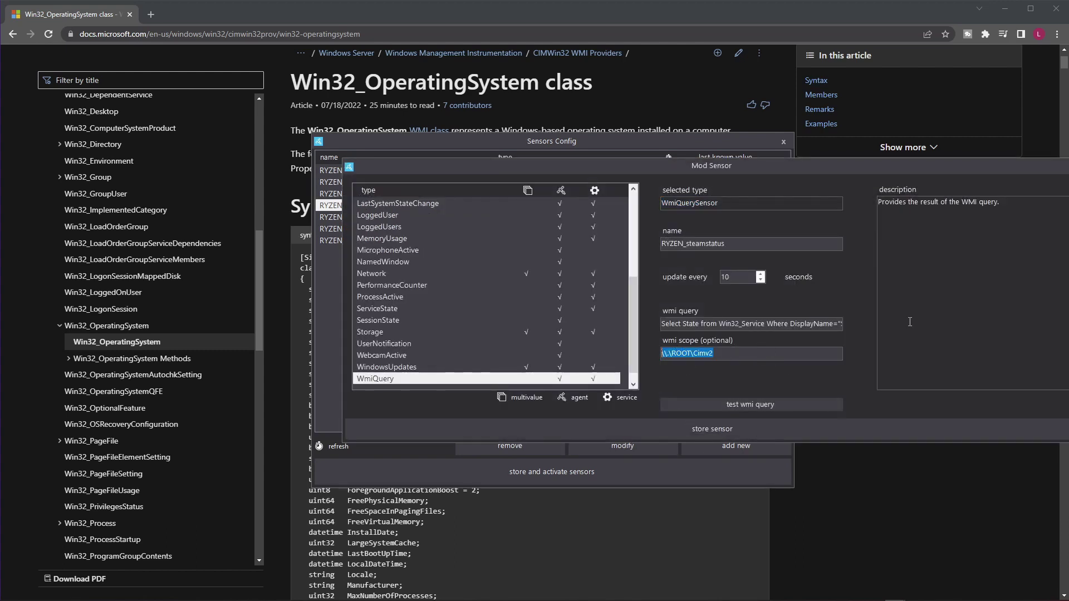
left_click(1066, 168)
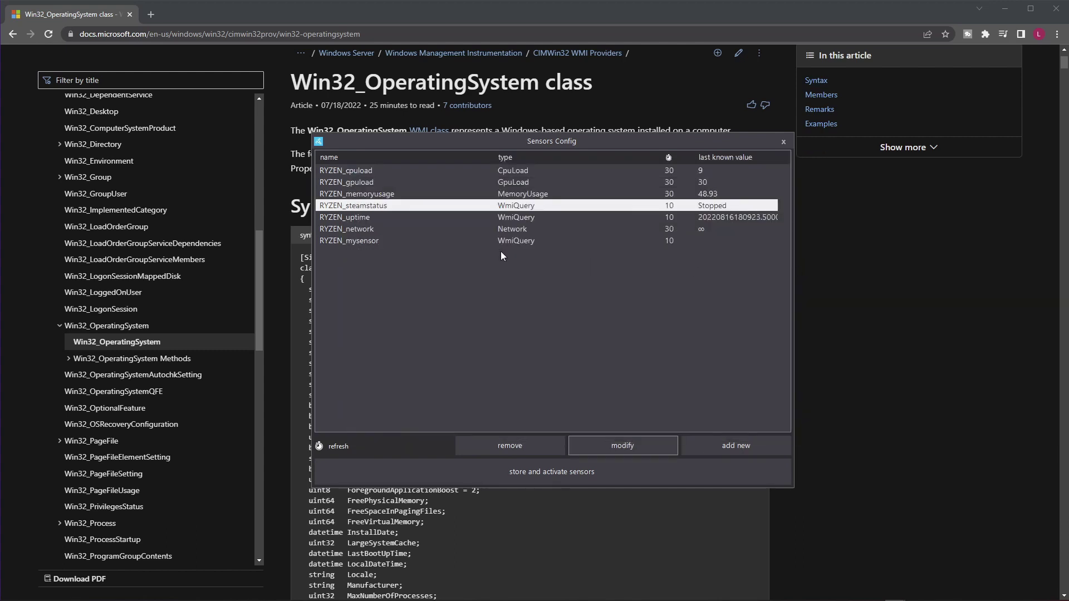
left_click(373, 246)
left_click(620, 443)
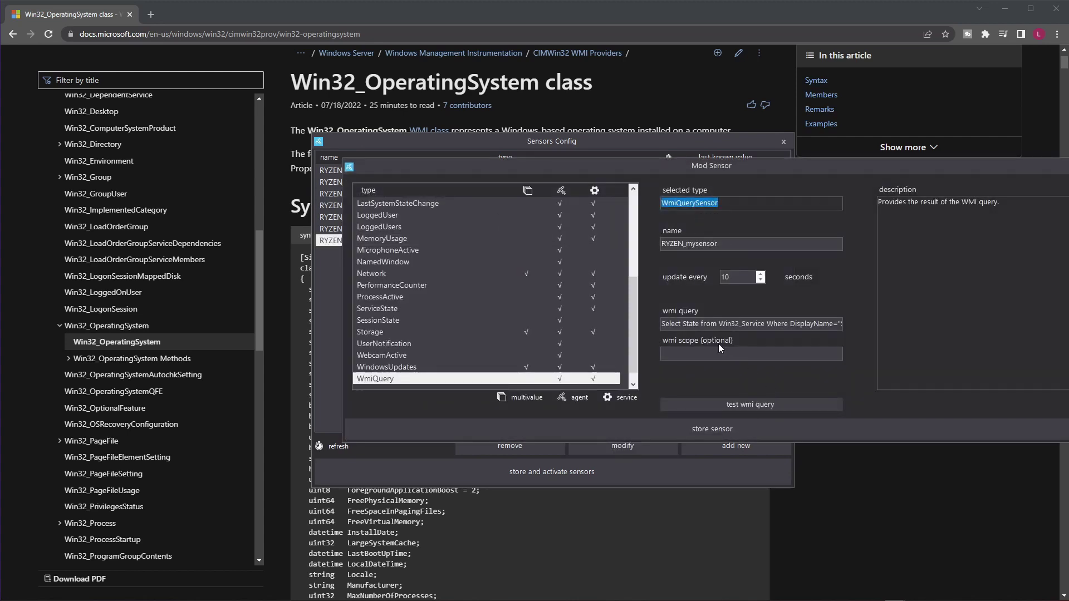
left_click(802, 355)
key("ctrl+v")
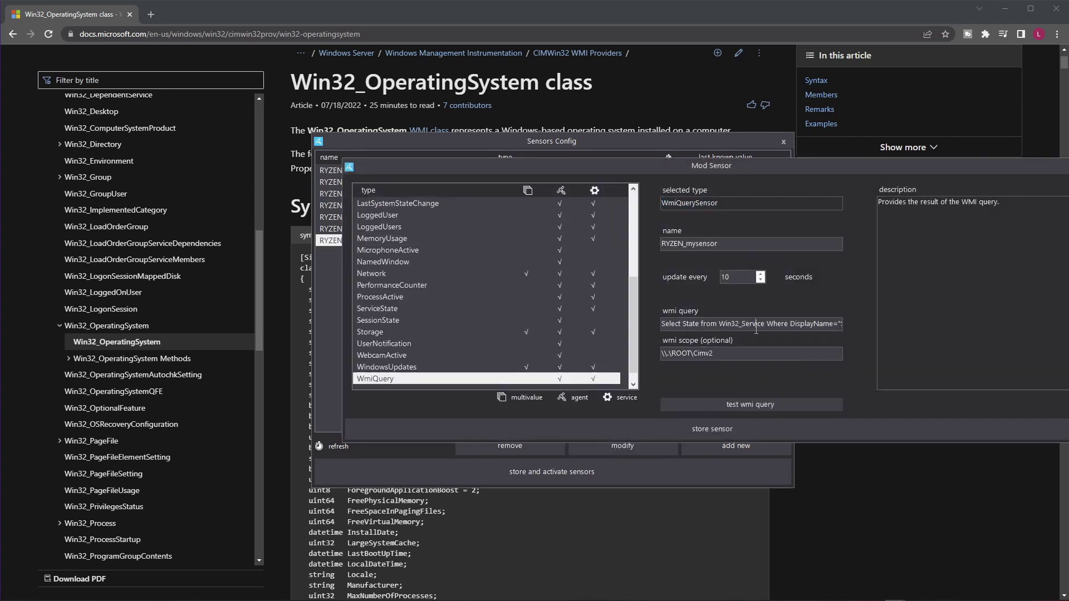
Step: Step through RYZEN_mysensor's query to the Win32_Service class and DisplayName condition
left_click(756, 328)
key("ctrl+Right")
key("ctrl+Right")
key("ctrl+Right")
key("shift+Right")
key("shift+Right")
key("shift+Right")
key("shift+Right")
key("shift+Right")
key("shift+Right")
key("shift+Right")
key("shift+Right")
key("shift+Right")
key("shift+Right")
key("shift+Right")
key("shift+Right")
key("shift+Right")
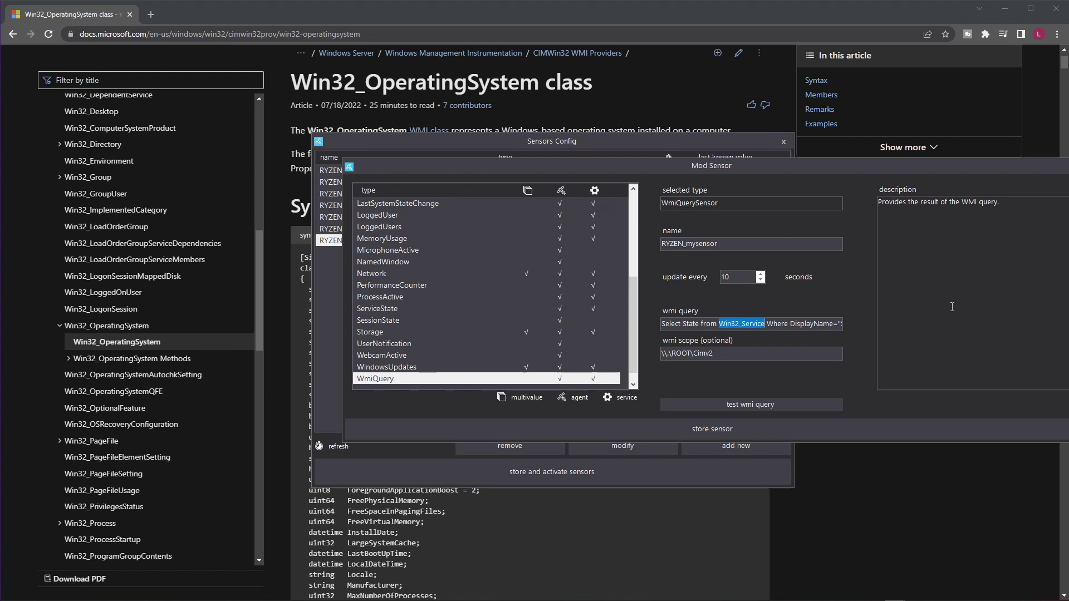
key("Right")
key("ctrl+Right")
key("ctrl+Right")
key("Right")
key("End")
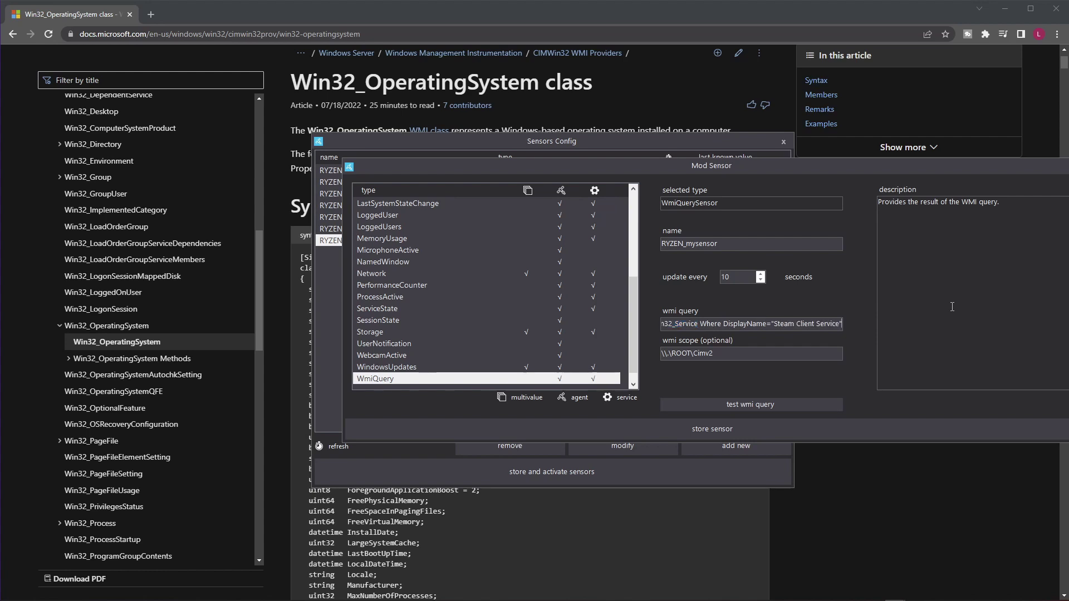
key("Left")
key("Left")
key("Left")
key("Left")
key("Left")
key("Left")
key("Left")
key("Left")
key("Left")
key("Left")
key("Left")
key("Left")
key("Left")
key("Left")
key("Left")
key("Left")
key("Left")
key("Left")
key("Left")
key("Left")
key("Left")
key("Left")
key("Left")
key("Left")
key("Left")
key("Left")
key("Right")
key("Right")
key("Right")
key("Right")
key("Left")
key("Left")
key("Left")
key("Left")
key("Left")
key("Right")
key("Right")
key("Left")
key("Left")
key("Left")
key("Left")
key("Left")
key("Left")
key("Left")
key("Left")
key("Left")
key("Left")
key("Left")
key("Left")
key("Left")
key("Left")
key("Left")
key("Left")
key("Left")
key("Left")
key("Left")
key("Left")
key("Left")
key("Left")
key("Left")
key("Left")
key("Left")
key("Left")
key("Left")
key("Left")
key("Left")
key("Left")
key("Left")
key("Left")
key("Left")
key("Left")
key("Left")
key("Left")
key("Left")
key("Left")
key("Left")
key("Left")
key("Left")
key("Left")
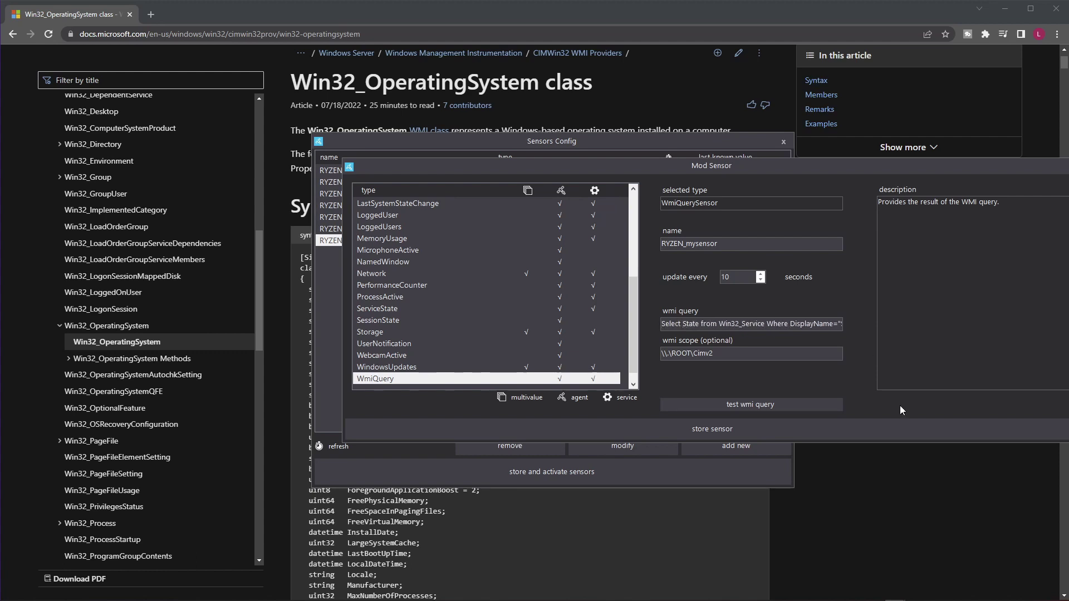
Step: Copy Win32_OperatingSystem from the docs title and paste it over Win32_Service in the query
left_click(873, 470)
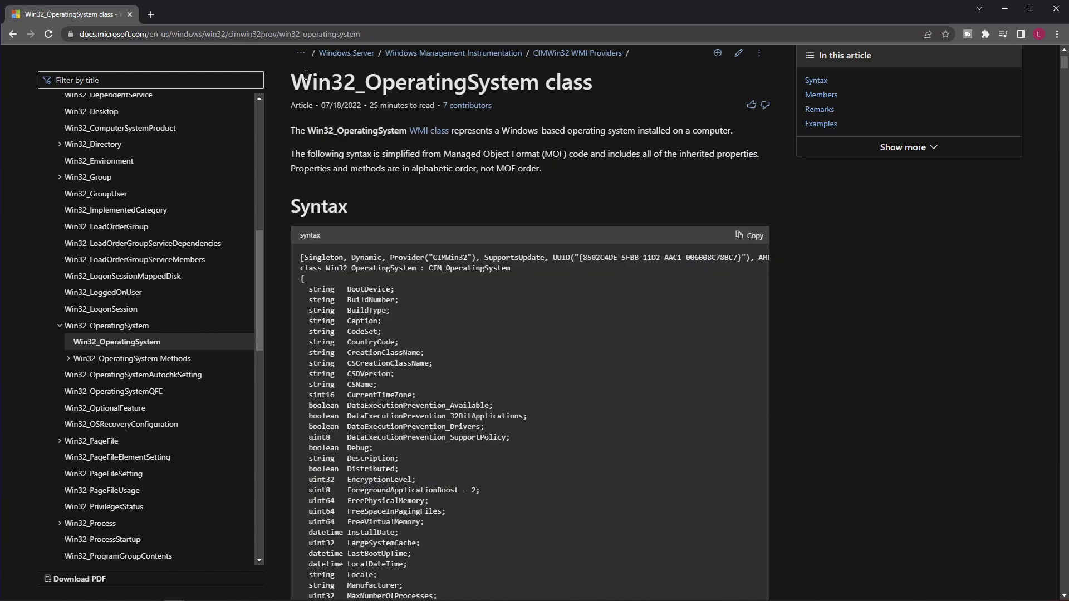
left_click_drag(291, 82, 538, 82)
right_click(516, 84)
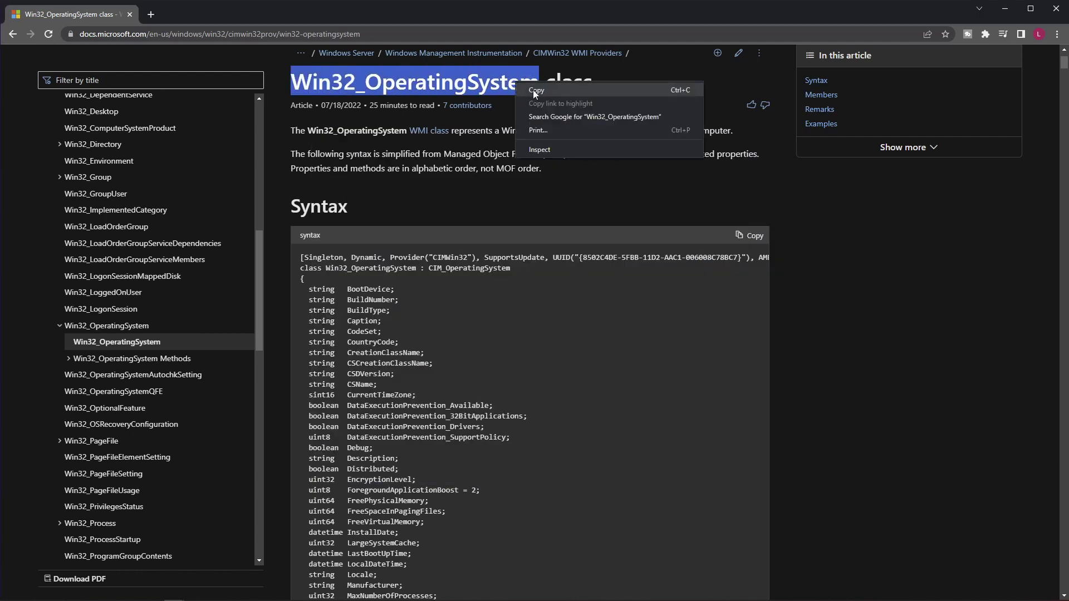
left_click(536, 91)
key("alt+Tab")
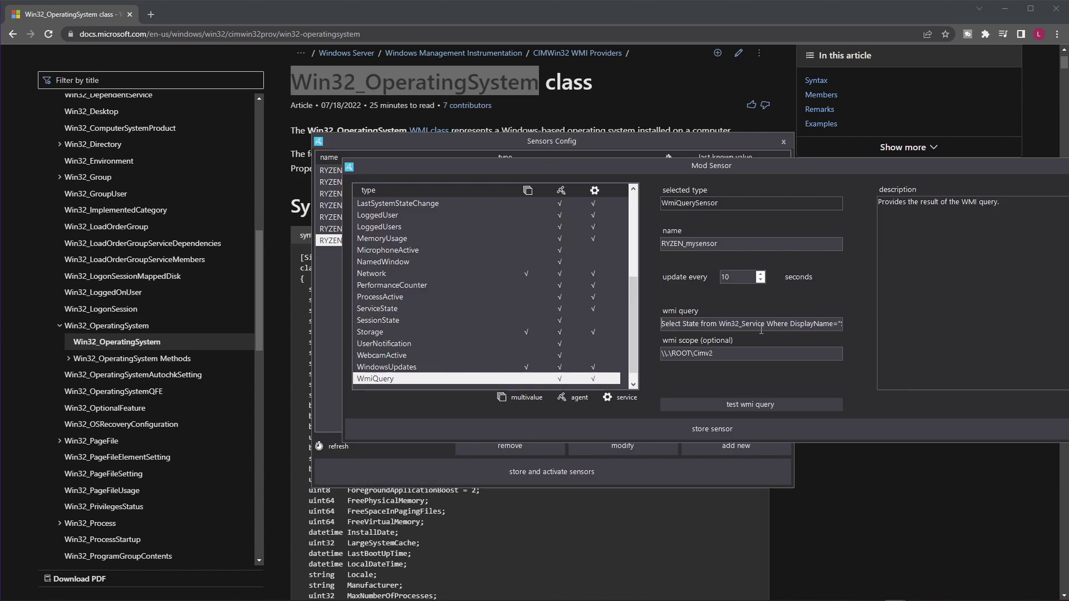
key("shift+Left")
key("shift+Left")
key("shift+Left")
key("shift+Left")
key("shift+Left")
key("shift+Left")
key("shift+Left")
key("shift+Left")
key("shift+Left")
key("shift+Left")
key("shift+Left")
key("shift+Left")
key("shift+Left")
key("ctrl+v")
Step: Replace the State property in the query with FreePhysicalMemory copied from the docs page
key("Left")
key("Left")
key("Left")
key("Left")
key("Left")
key("Left")
key("Left")
key("Left")
key("Left")
key("Left")
key("Left")
key("Left")
key("Left")
key("Left")
key("Left")
key("Left")
key("Left")
key("Left")
key("Left")
key("Left")
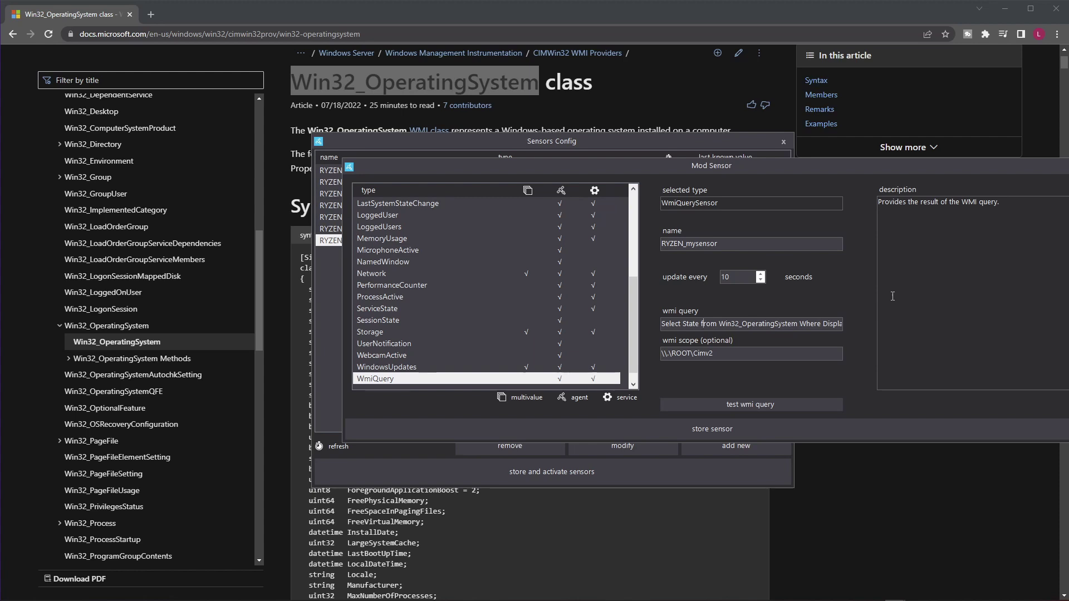
key("Left")
key("Left")
key("shift+Left")
key("shift+Left")
key("shift+Left")
key("shift+Left")
key("shift+Left")
left_click(562, 520)
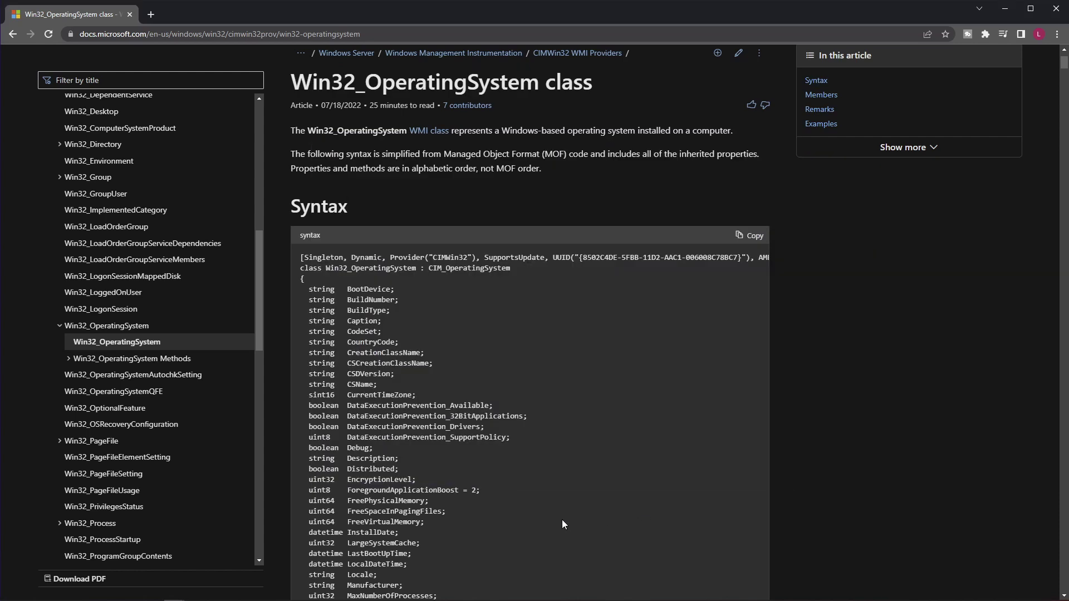
scroll(500, 435, "down", 4)
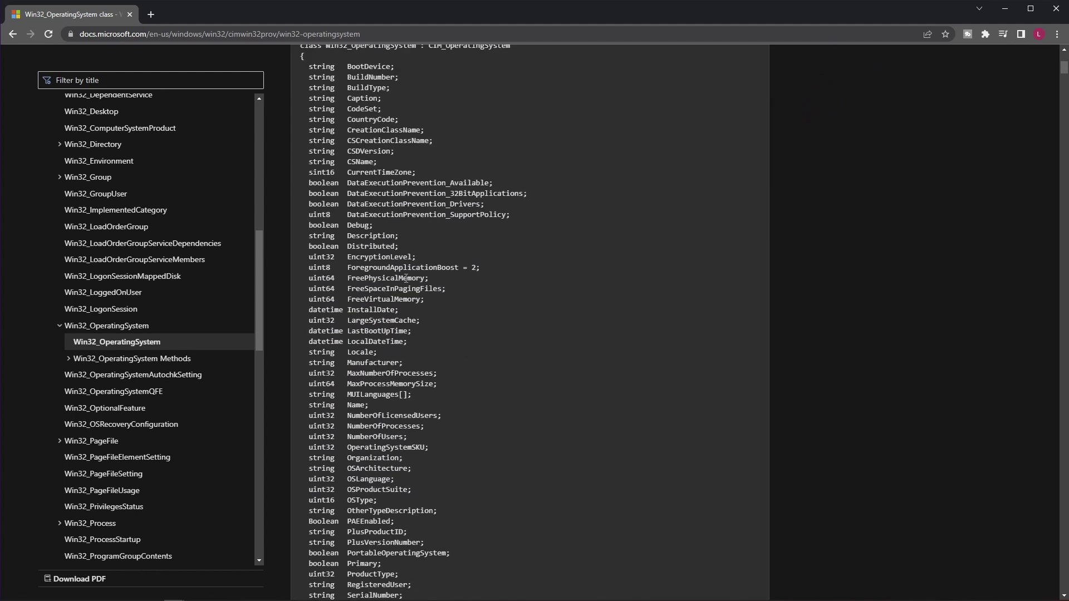
double_click(400, 277)
right_click(396, 277)
left_click(419, 285)
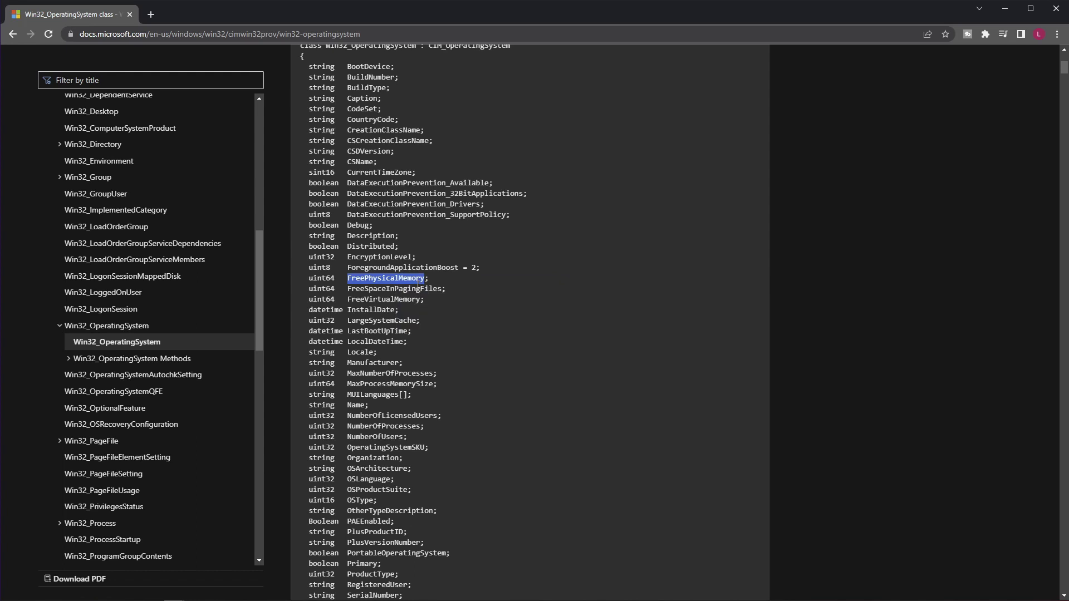
key("alt+Tab")
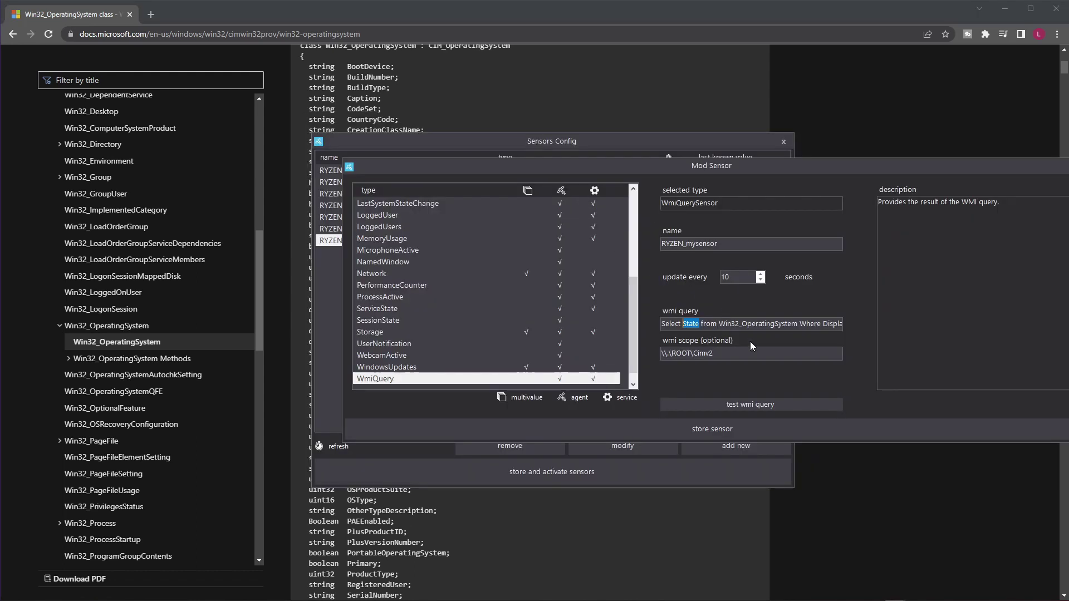
key("ctrl+v")
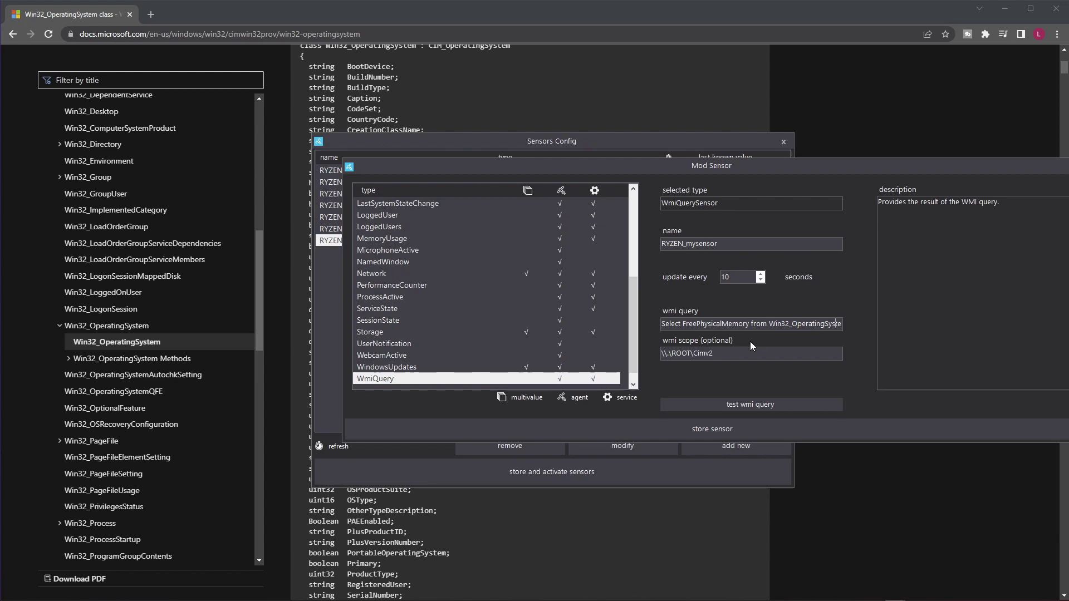
Step: Delete the Where DisplayName clause from the query
key("ctrl+Right")
key("ctrl+Right")
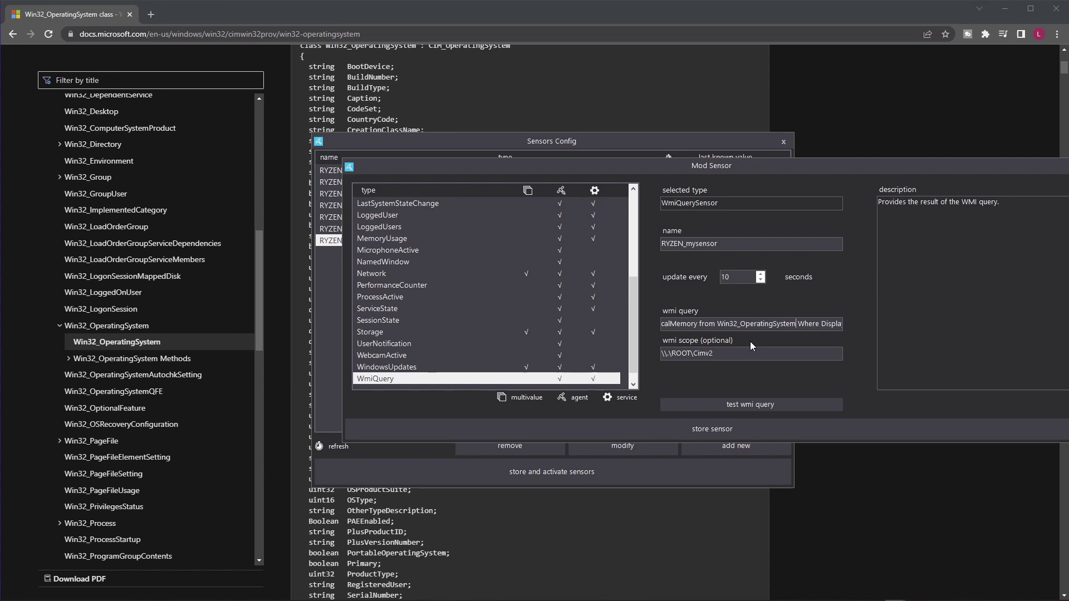
key("shift+ctrl+Right")
key("shift+ctrl+Right")
key("shift+ctrl+Right")
key("shift+ctrl+Right")
key("shift+ctrl+Right")
key("shift+ctrl+Right")
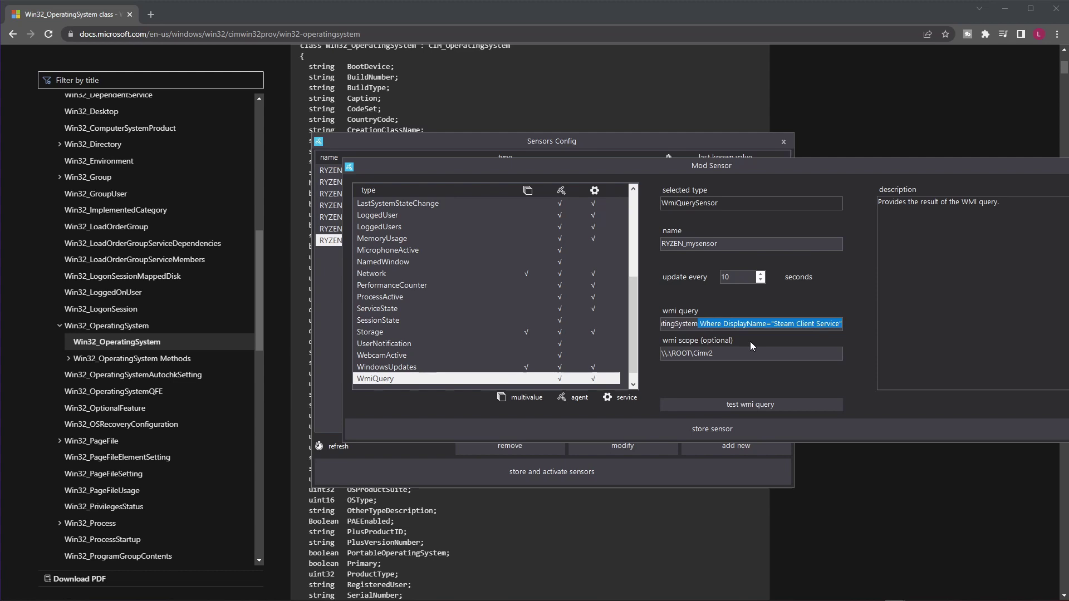
key("BackSpace")
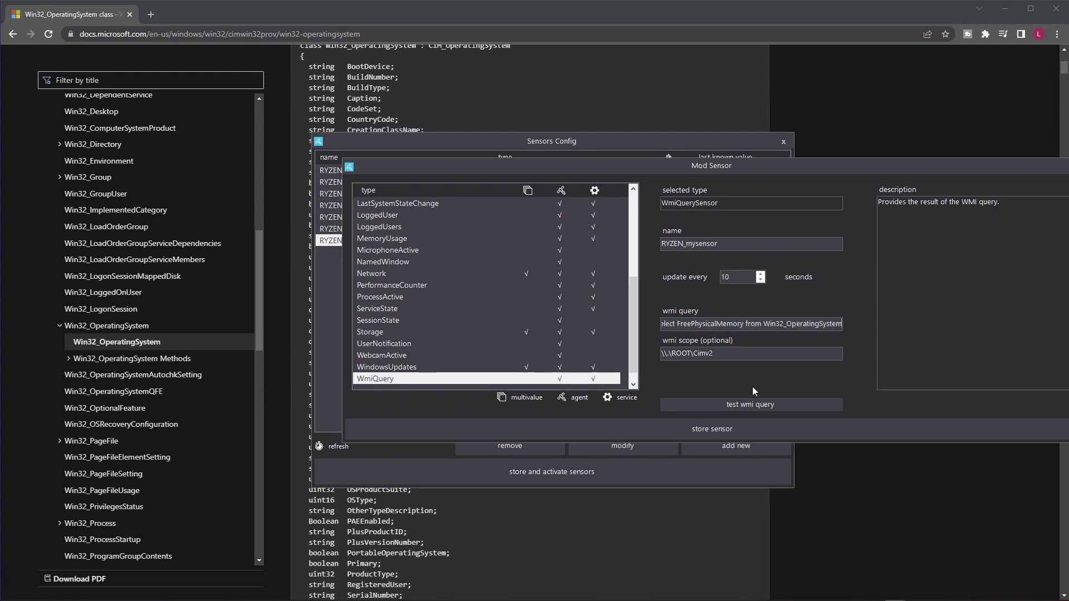
Step: Test the query (17147124), cross-check free memory in Task Manager, and store RYZEN_mysensor
left_click(746, 405)
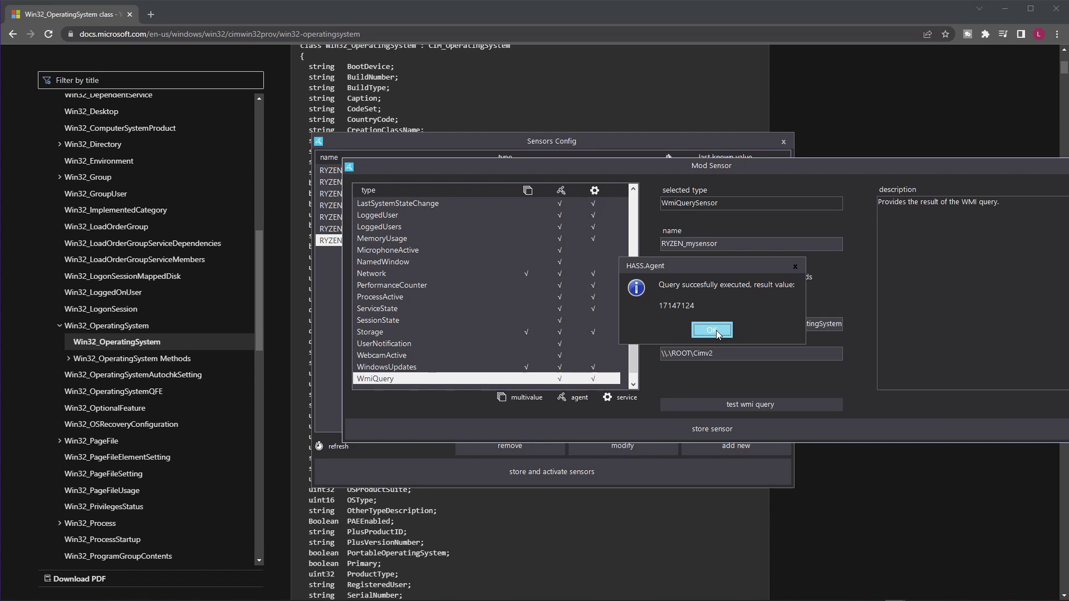
key("ctrl+shift+Escape")
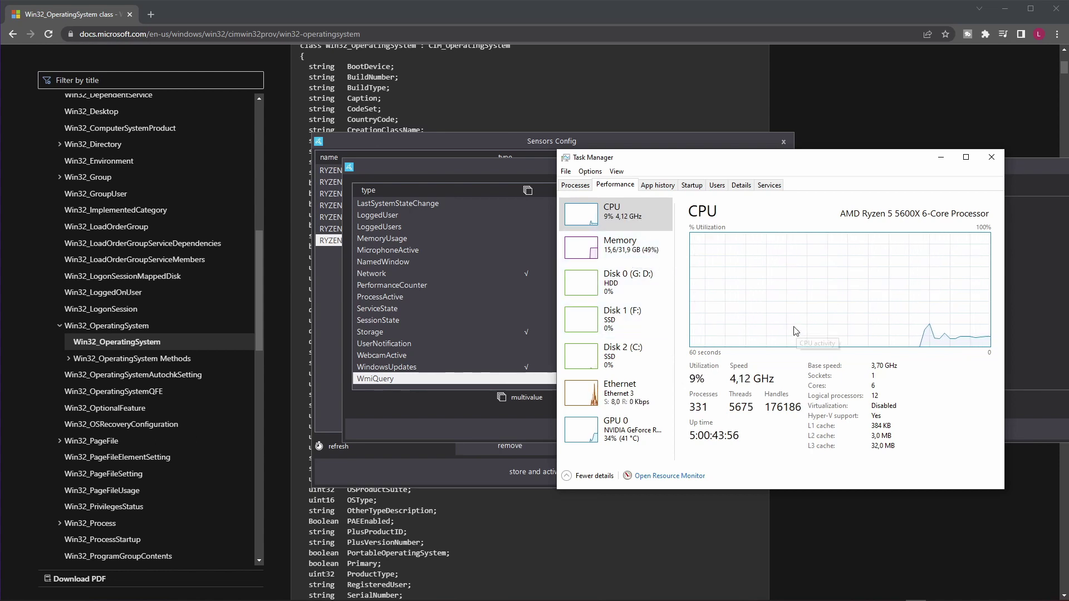
left_click(991, 157)
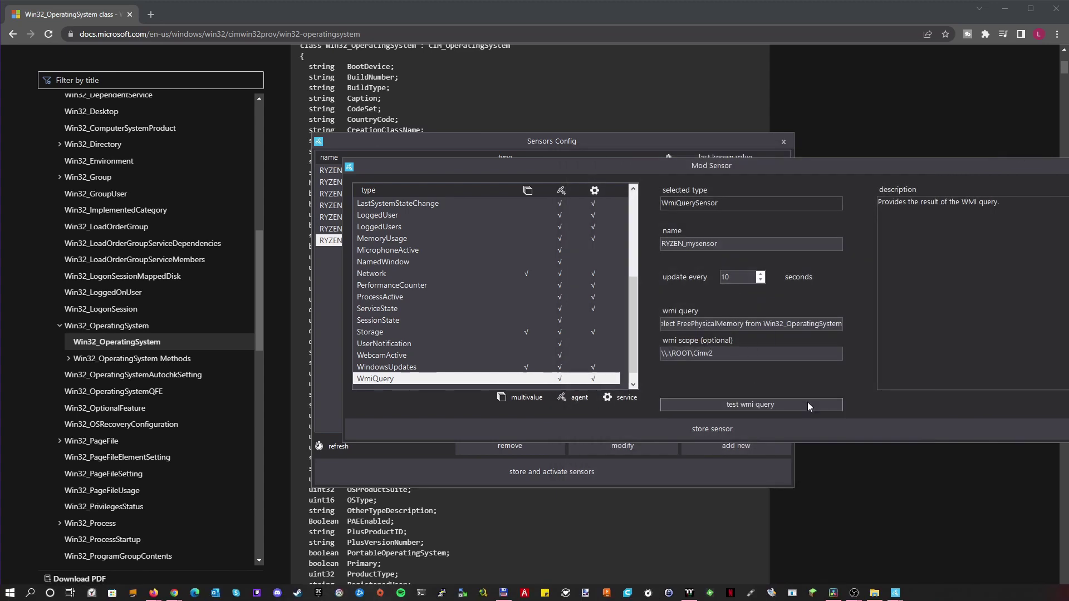
left_click(719, 429)
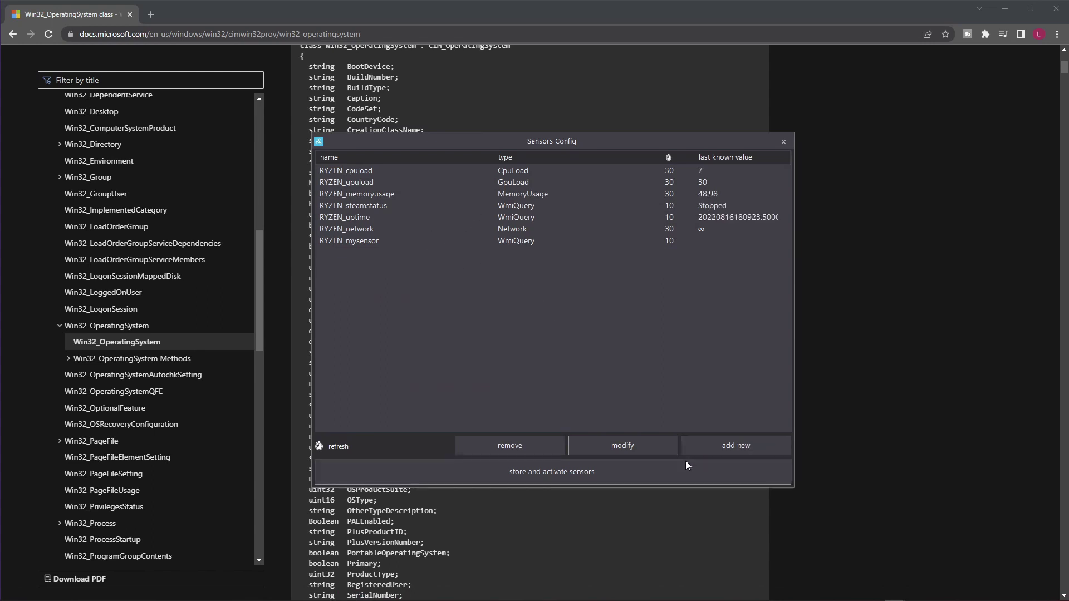
Step: Store and activate the sensors, then check RYZEN_mysensor's and RYZEN_uptime's last known values
left_click(559, 473)
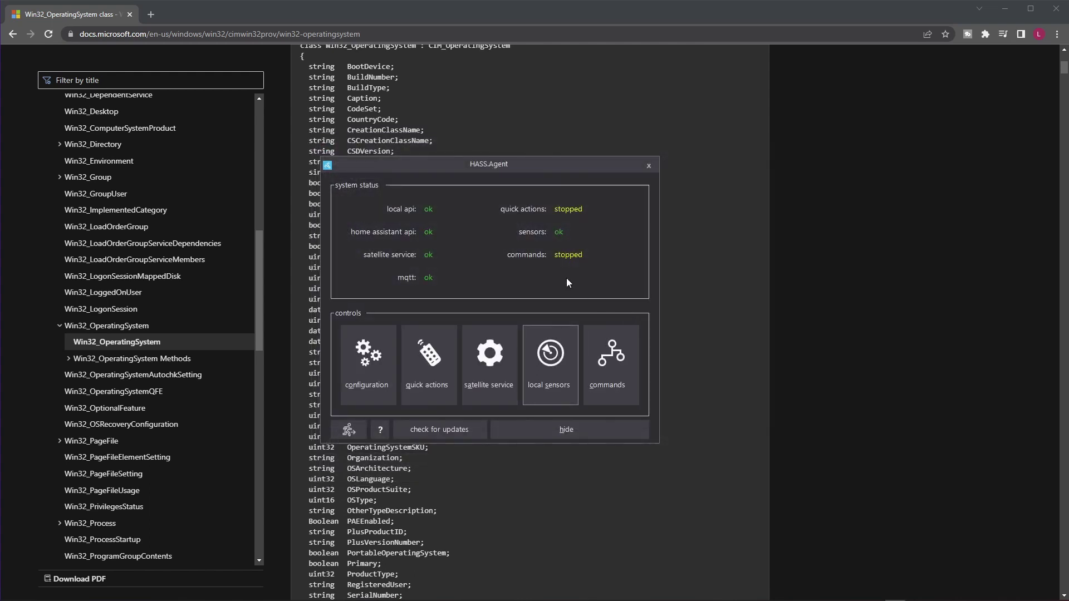
left_click(554, 361)
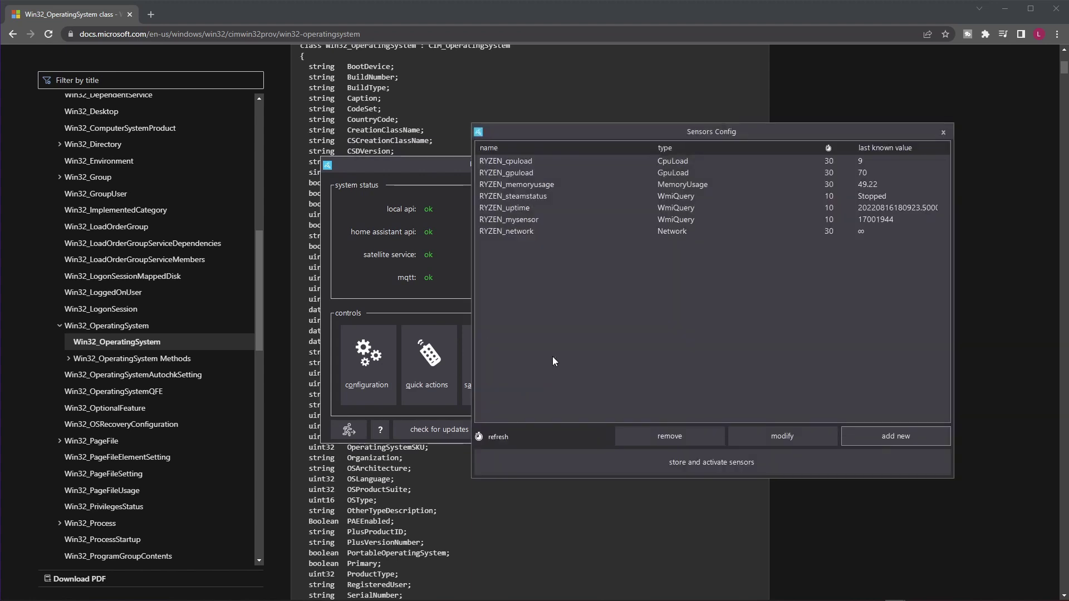
left_click(848, 221)
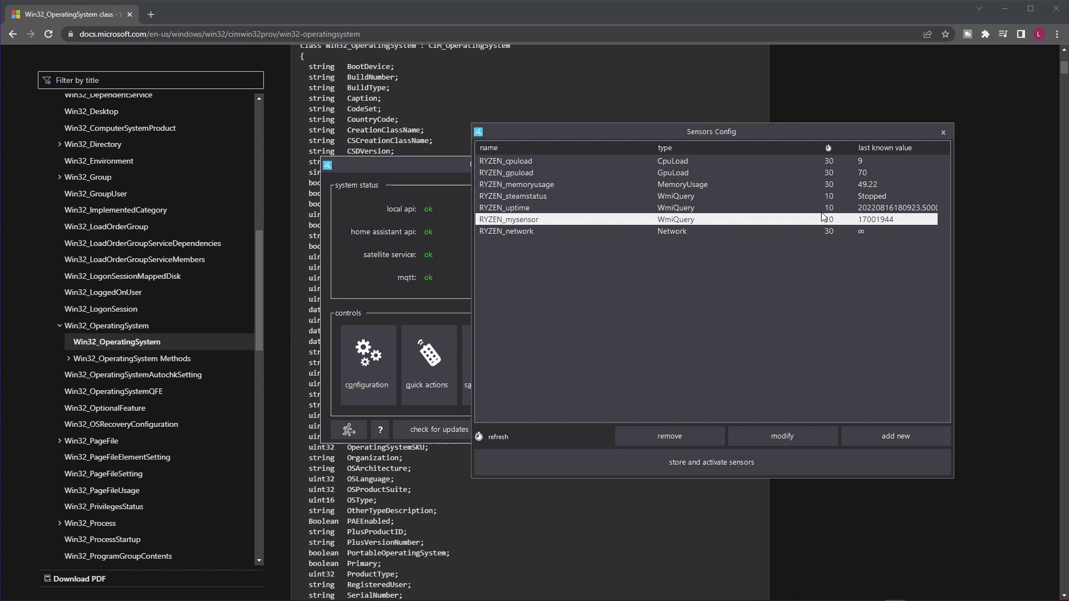
key("Up")
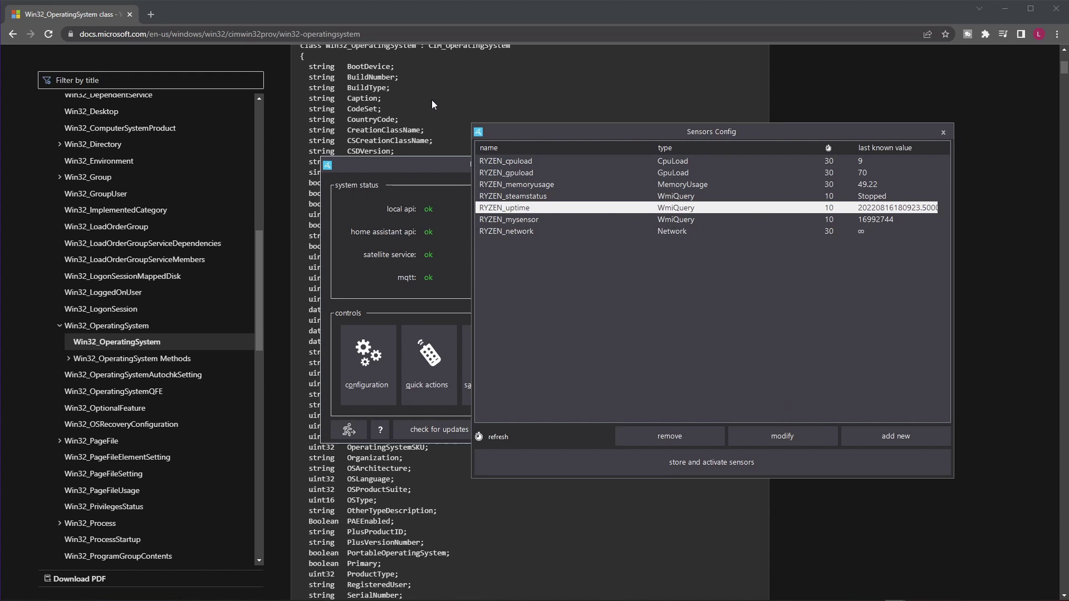
left_click(336, 132)
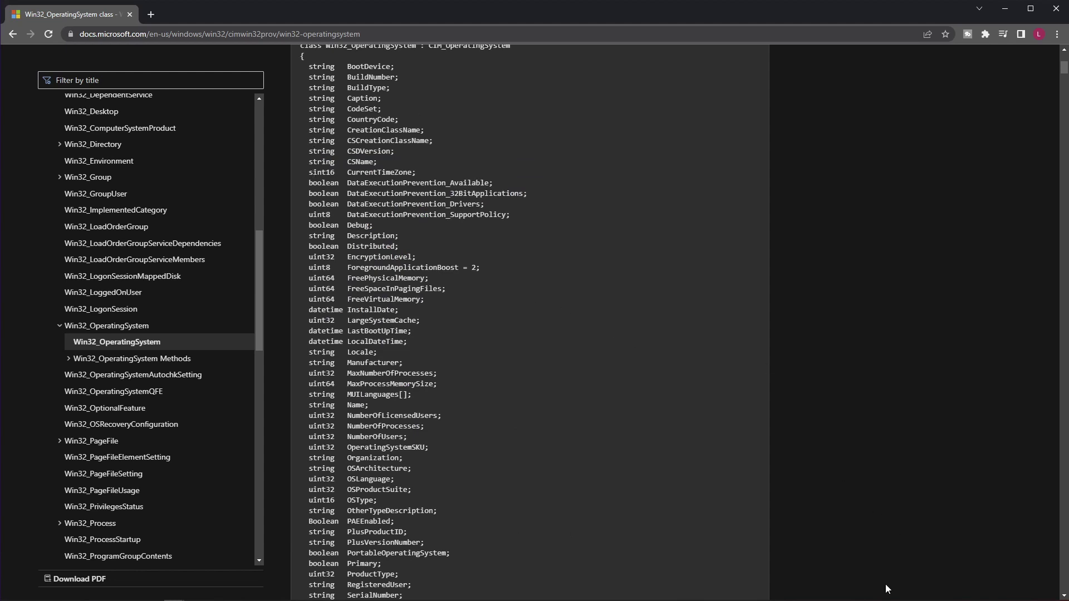
Step: Restore the Sensors Config window from the HASS.Agent taskbar preview; RYZEN_mysensor shows 16668888
mouse_move(917, 594)
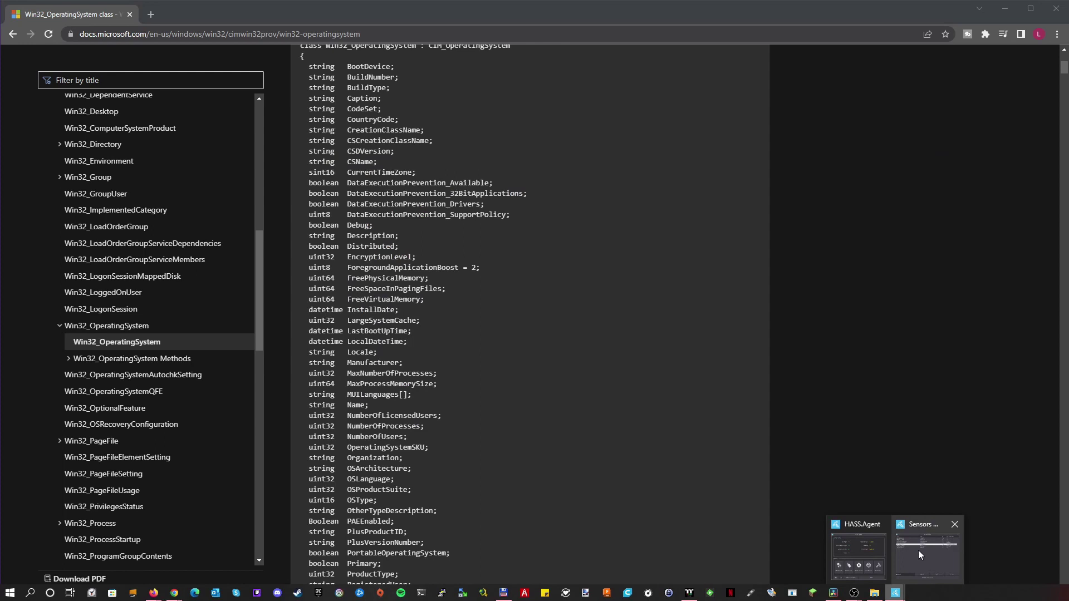
left_click(919, 554)
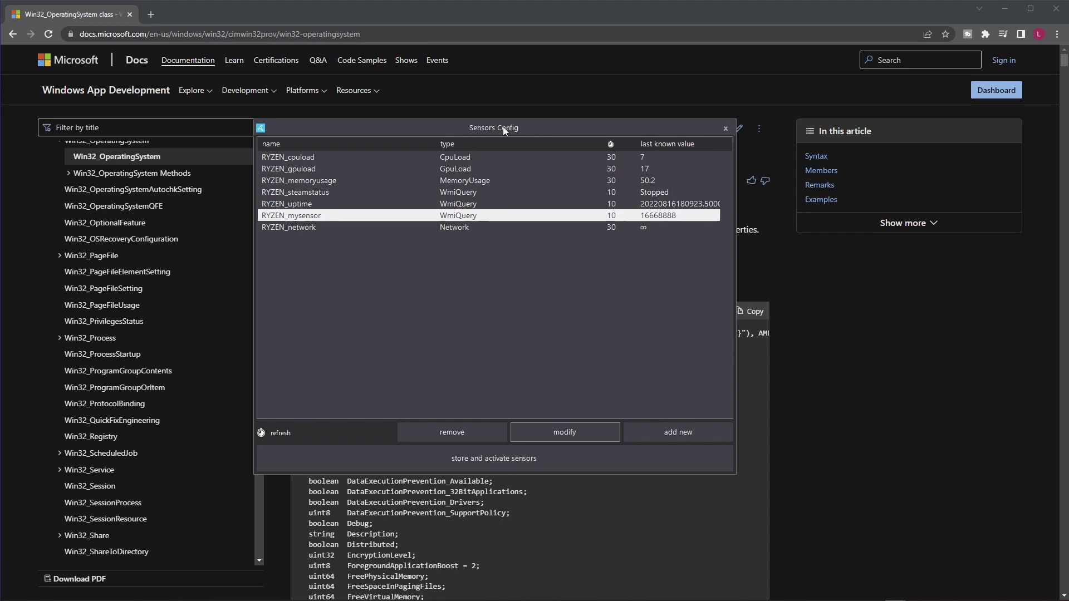
Step: In the Docs contents, collapse Operating System Classes and expand Computer System Hardware Classes toward Win32_PhysicalMemory
left_click(452, 17)
scroll(210, 232, "up", 7)
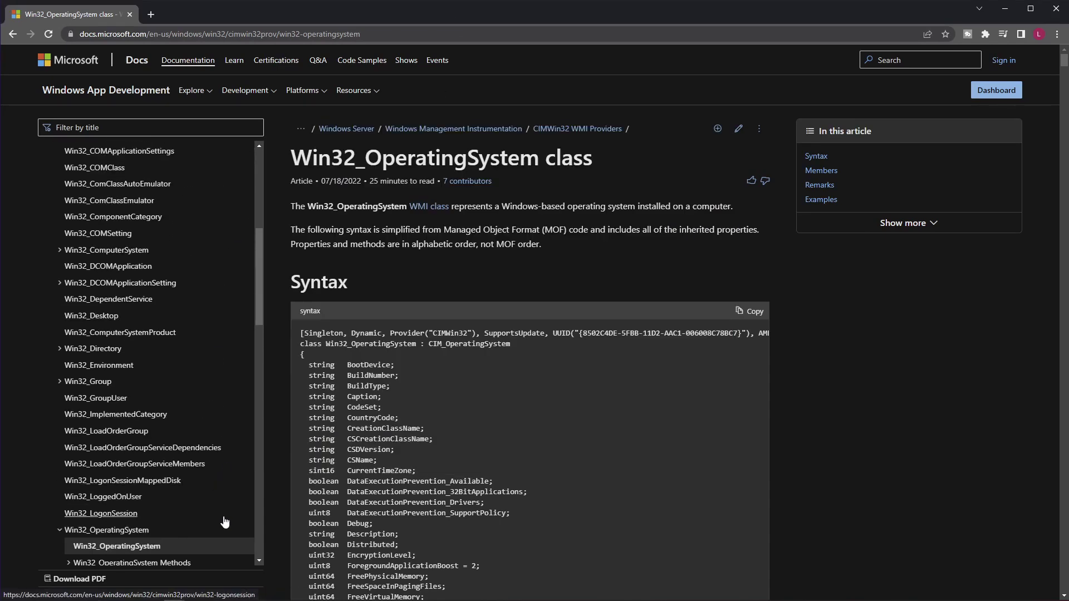
scroll(134, 431, "up", 3)
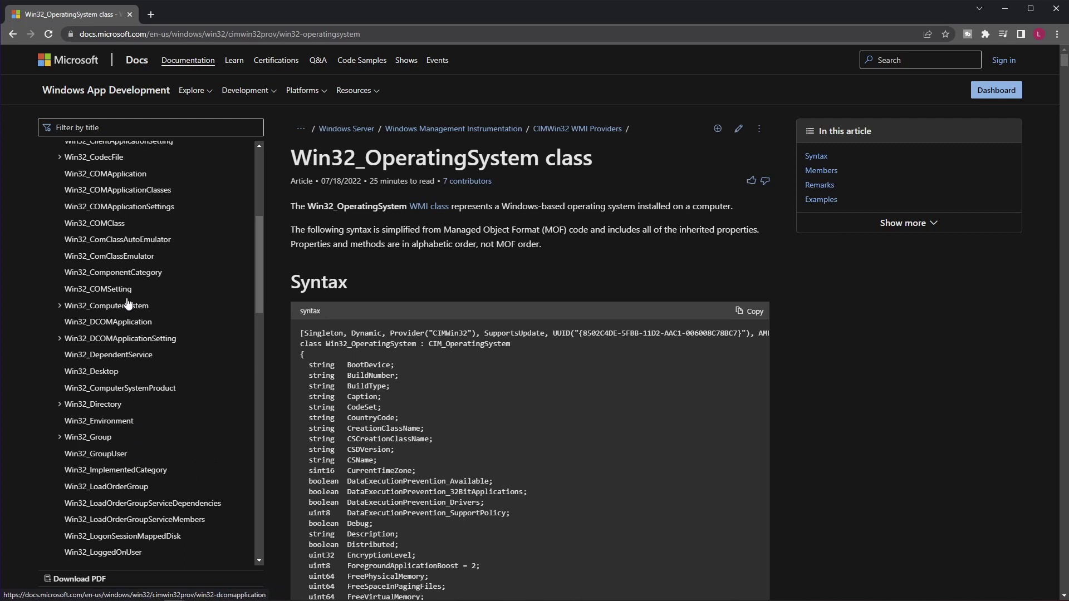
scroll(136, 412, "up", 3)
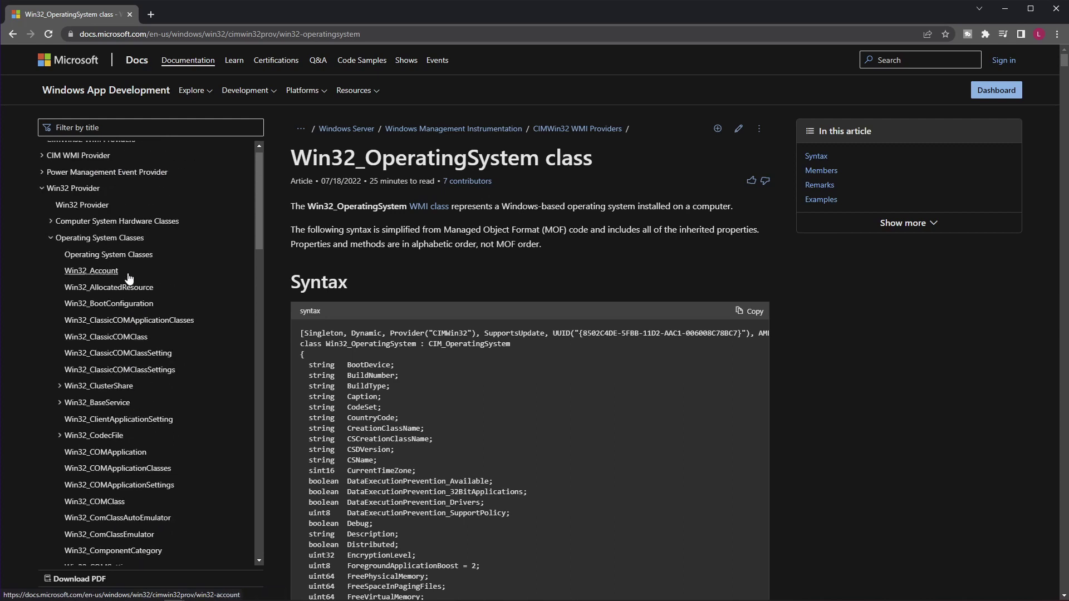
left_click(50, 239)
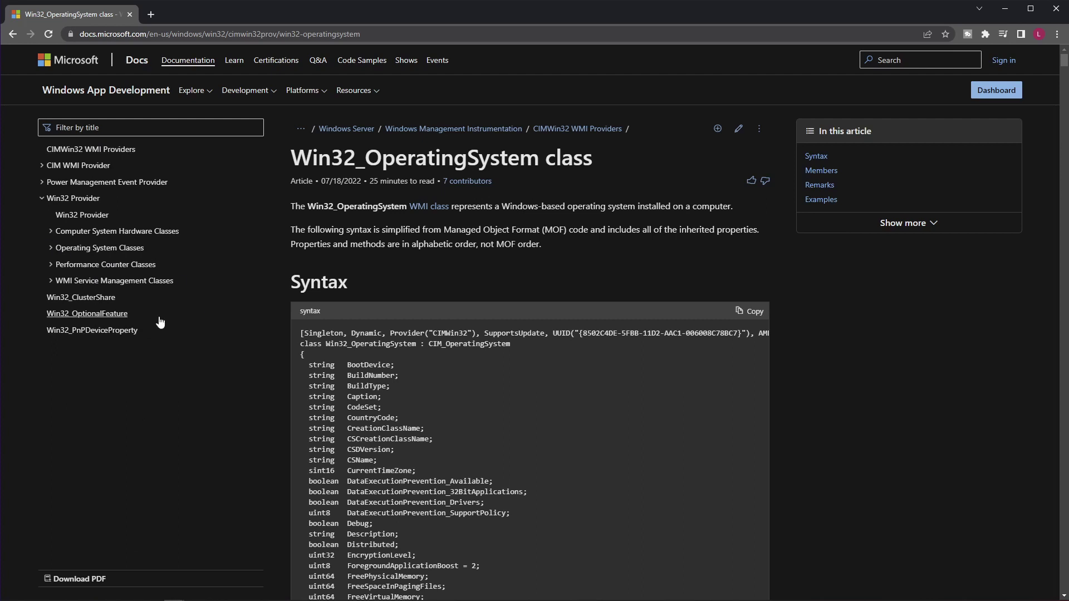
left_click(51, 231)
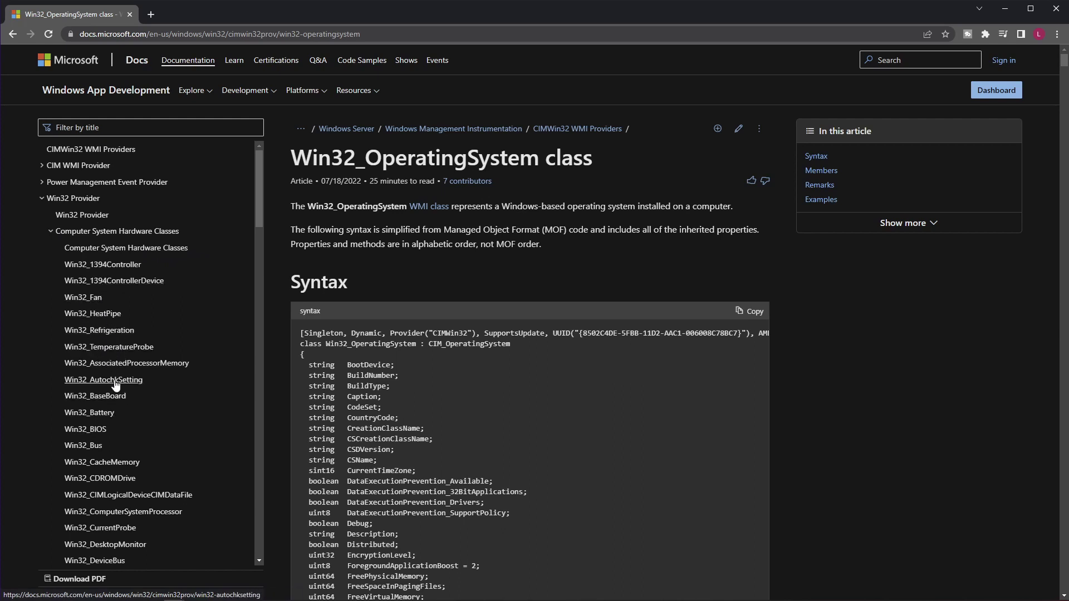
scroll(139, 443, "down", 4)
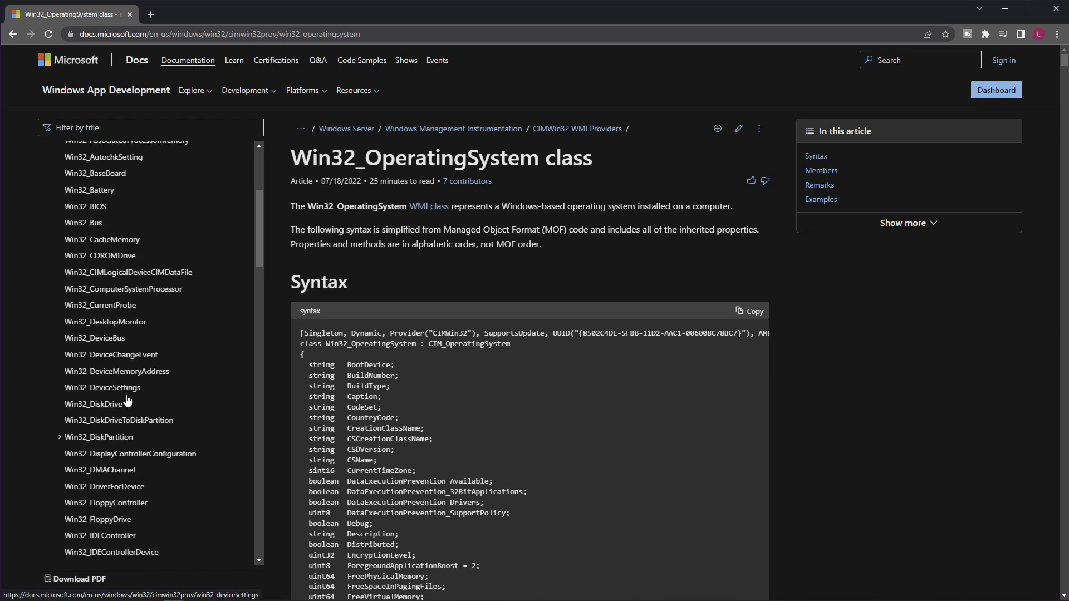
scroll(128, 400, "down", 3)
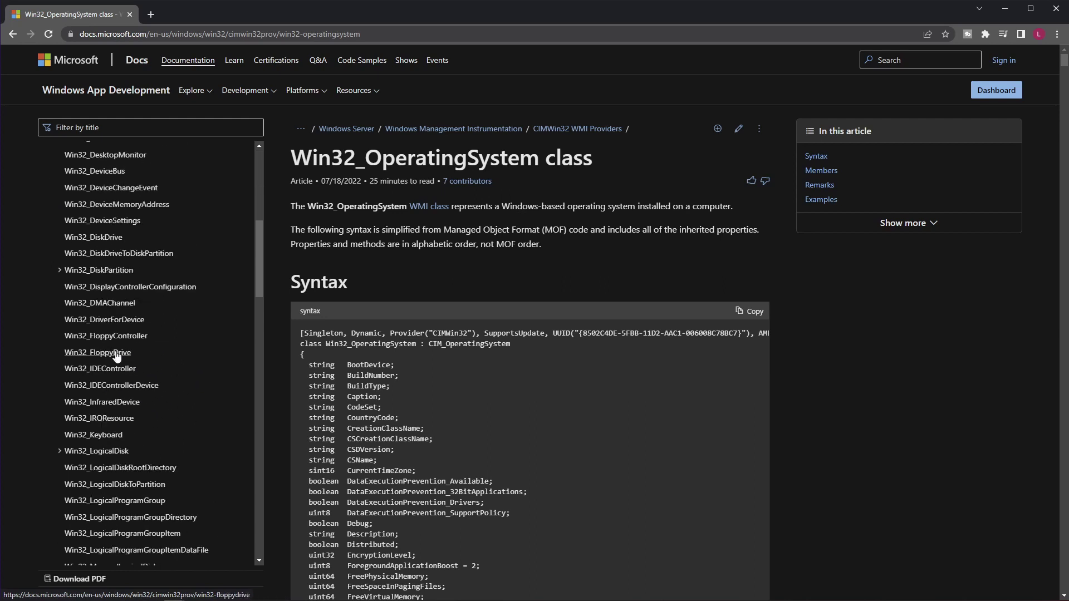
scroll(143, 394, "down", 9)
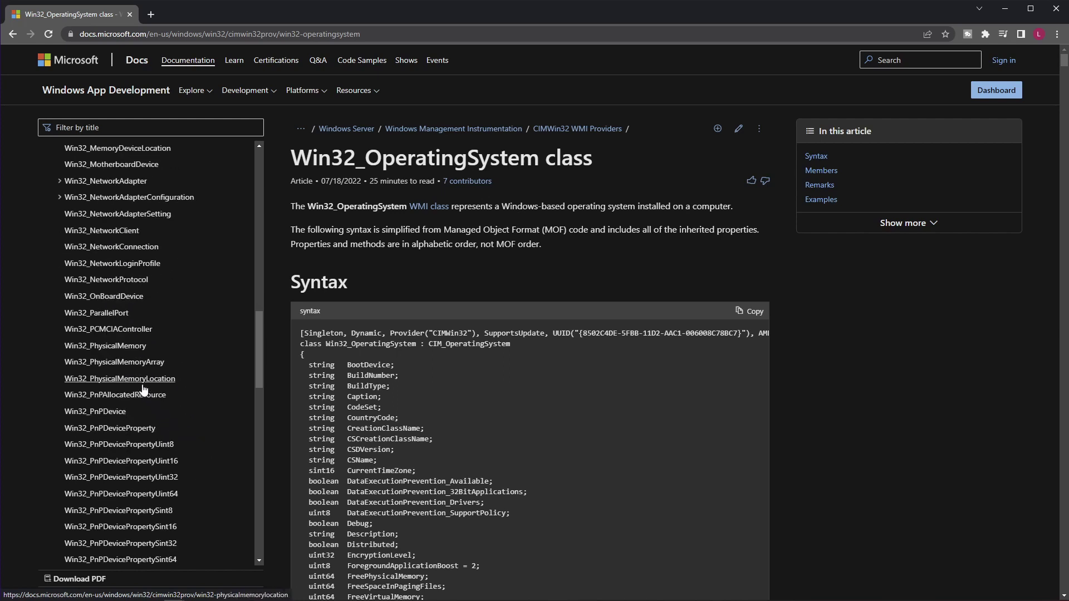
Step: Open the Win32_PhysicalMemory page and copy the ConfiguredClockSpeed property name
left_click(139, 346)
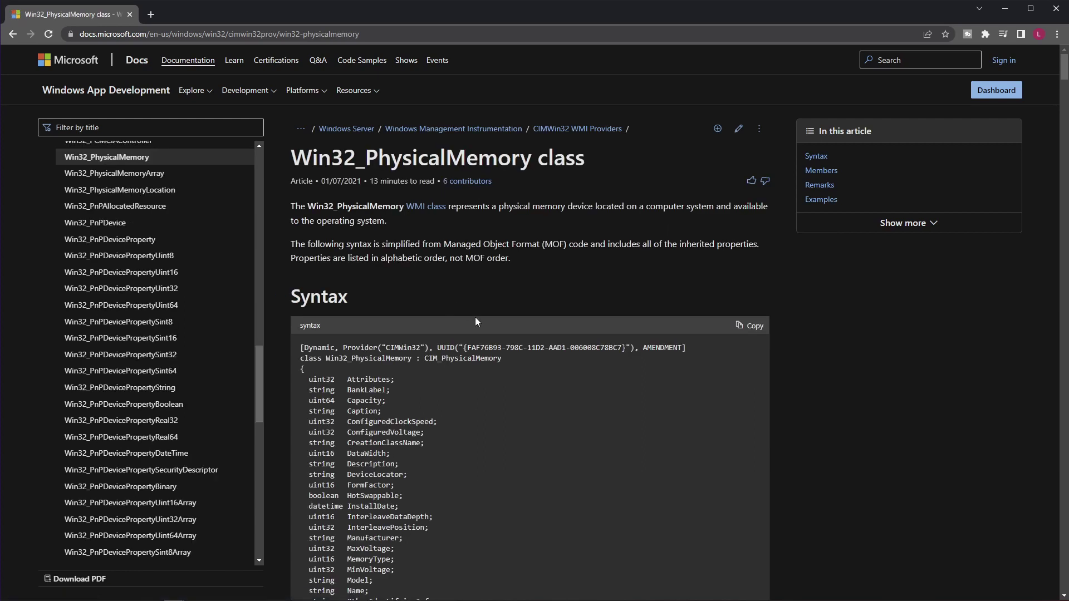
scroll(397, 253, "down", 3)
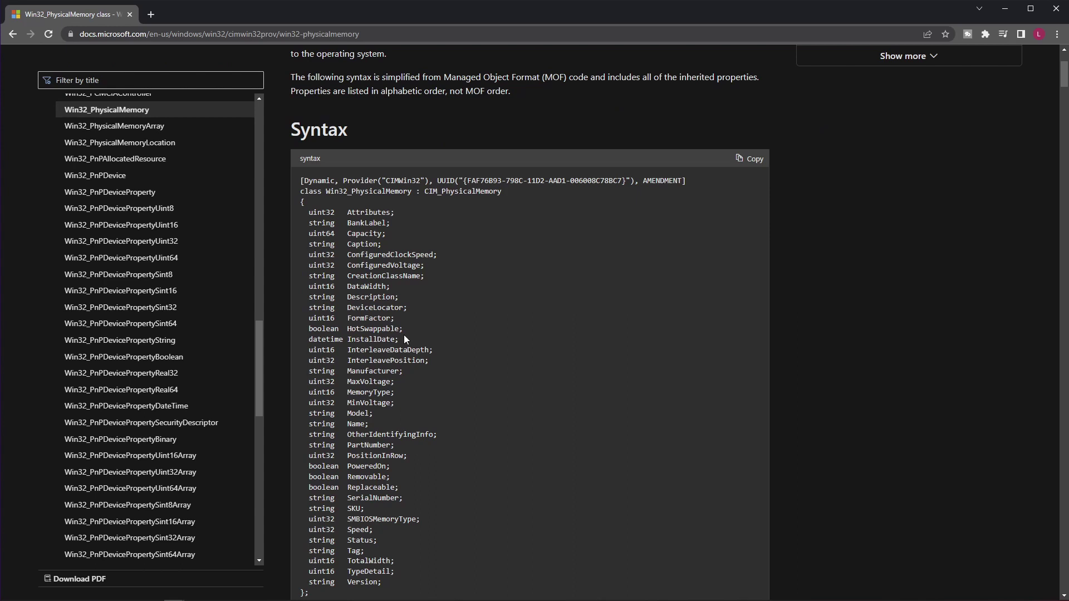
double_click(383, 254)
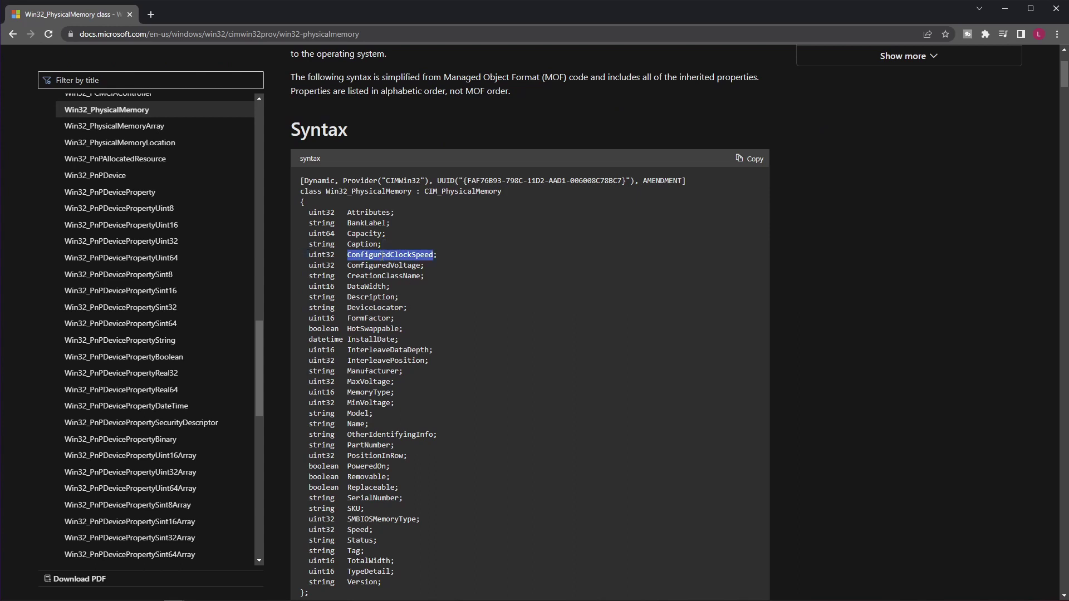
right_click(390, 257)
left_click(398, 267)
Step: Copy the Win32_PhysicalMemory class name from the page title
scroll(455, 315, "up", 3)
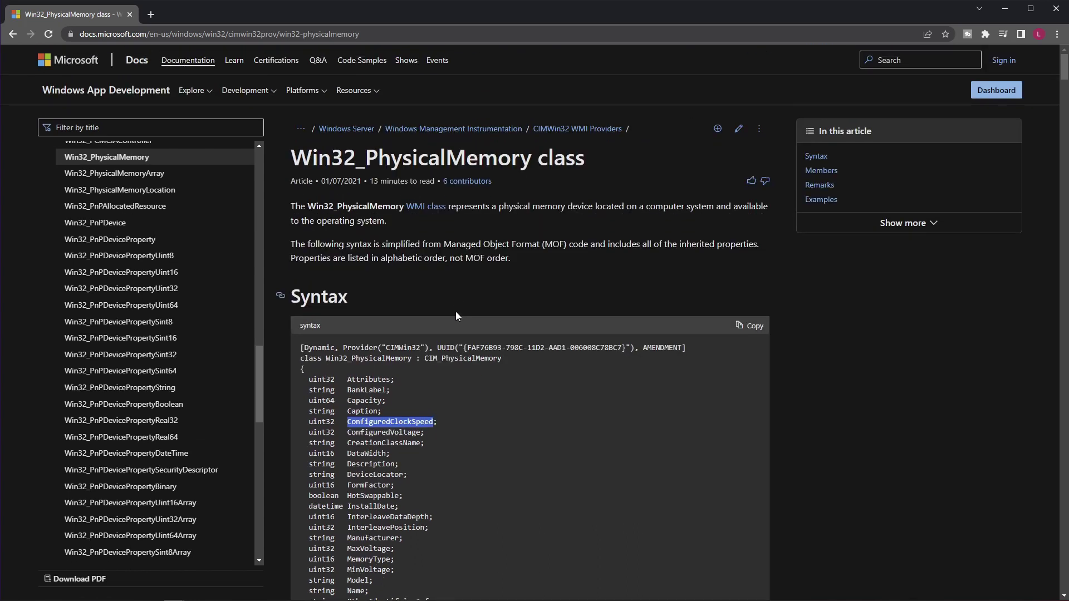
double_click(401, 160)
right_click(338, 159)
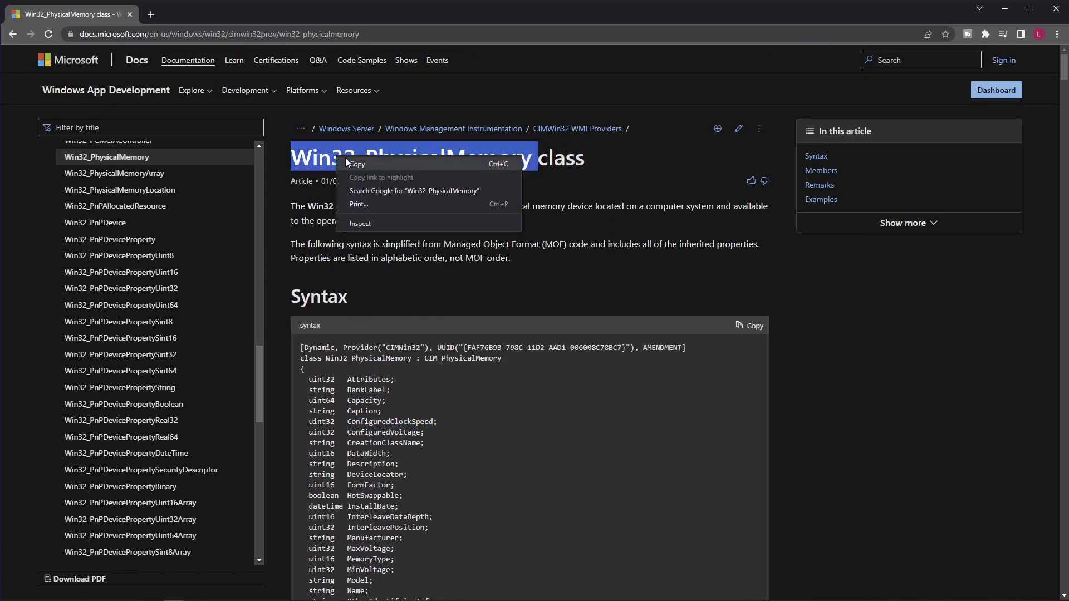
left_click(387, 163)
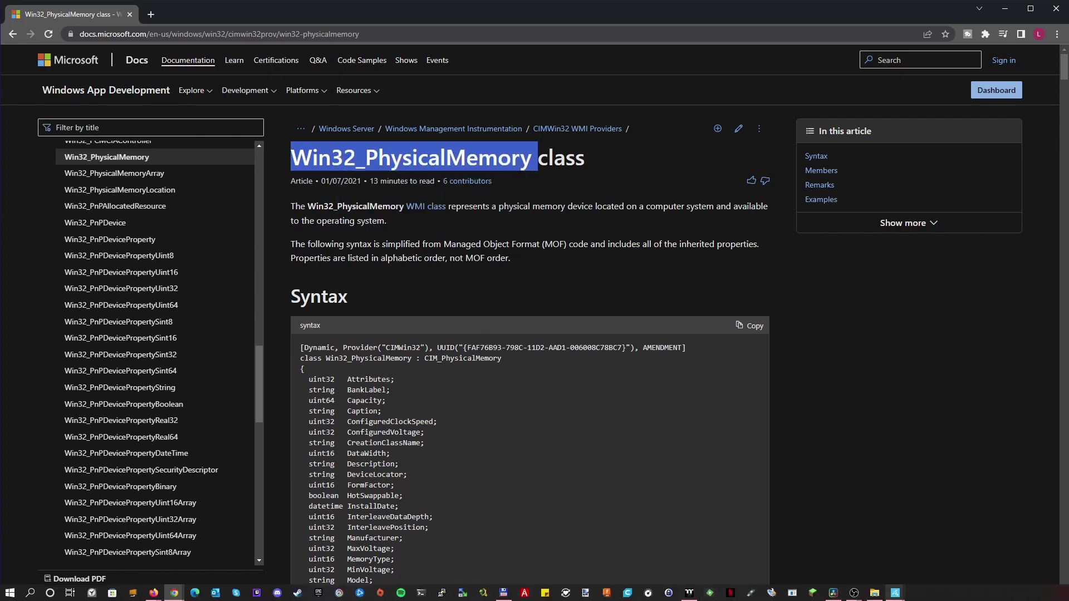
Step: Edit RYZEN_mysensor's query to select ConfiguredClockSpeed from Win32_PhysicalMemory
mouse_move(896, 593)
left_click(920, 567)
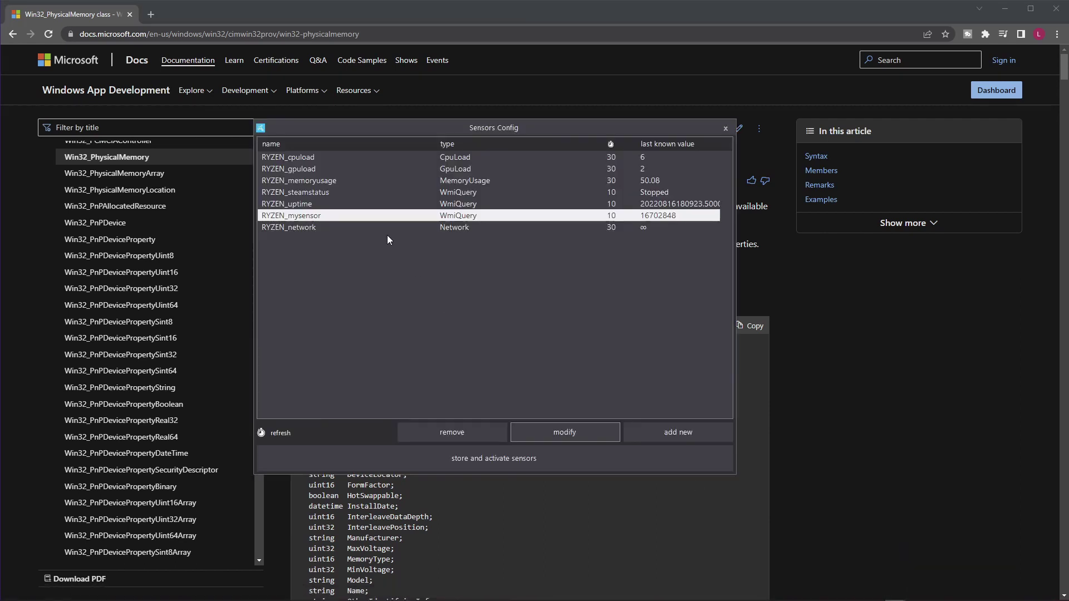
left_click(568, 439)
left_click(826, 323)
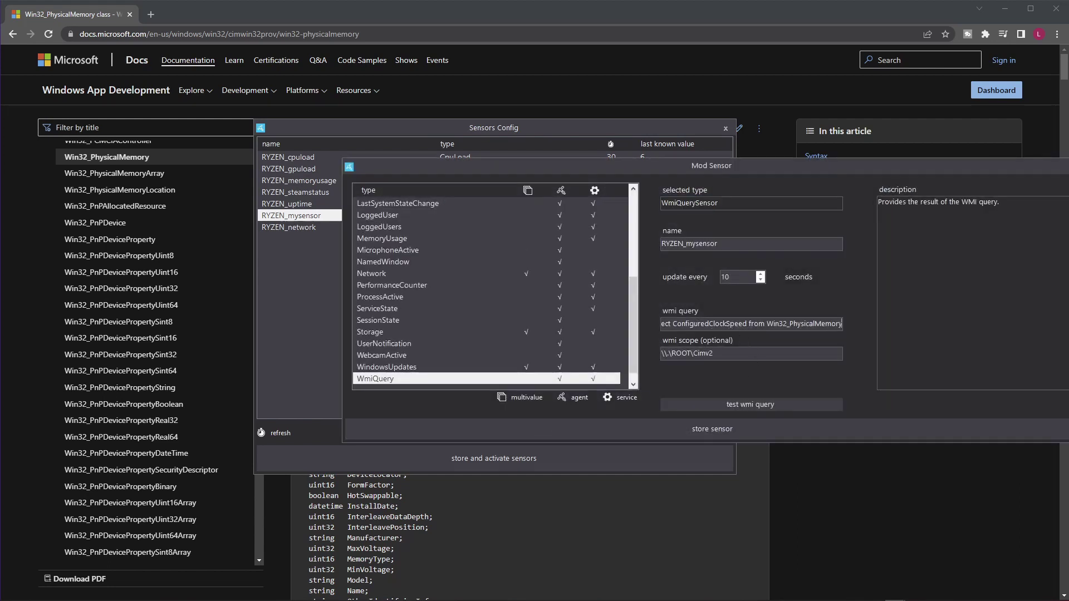
key("End")
key("Home")
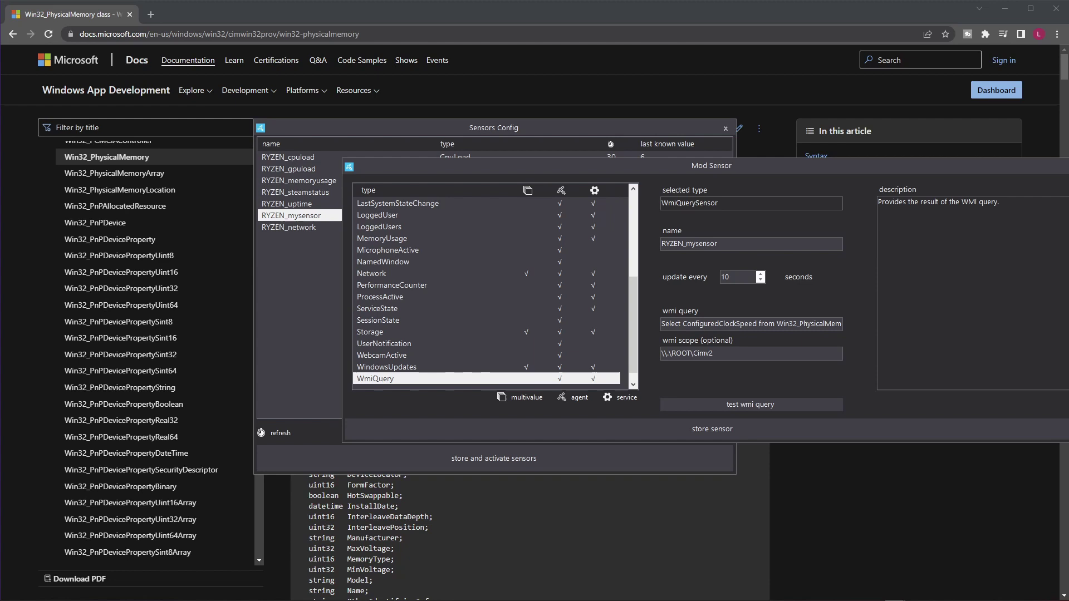
Step: Test the query (returns 3000), store RYZEN_mysensor, then store and activate all sensors
left_click(733, 409)
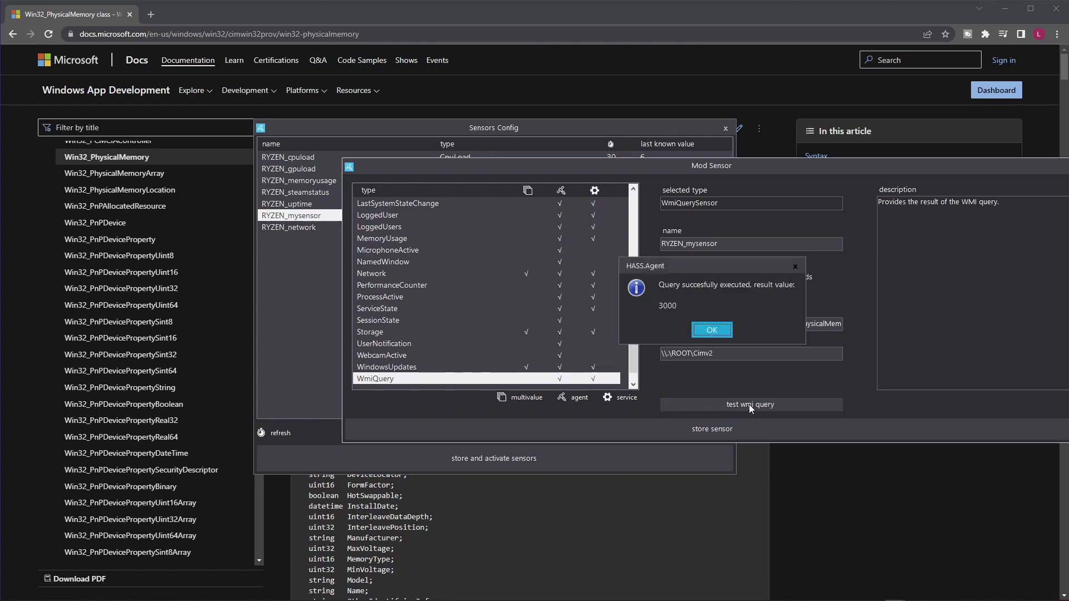
left_click(709, 331)
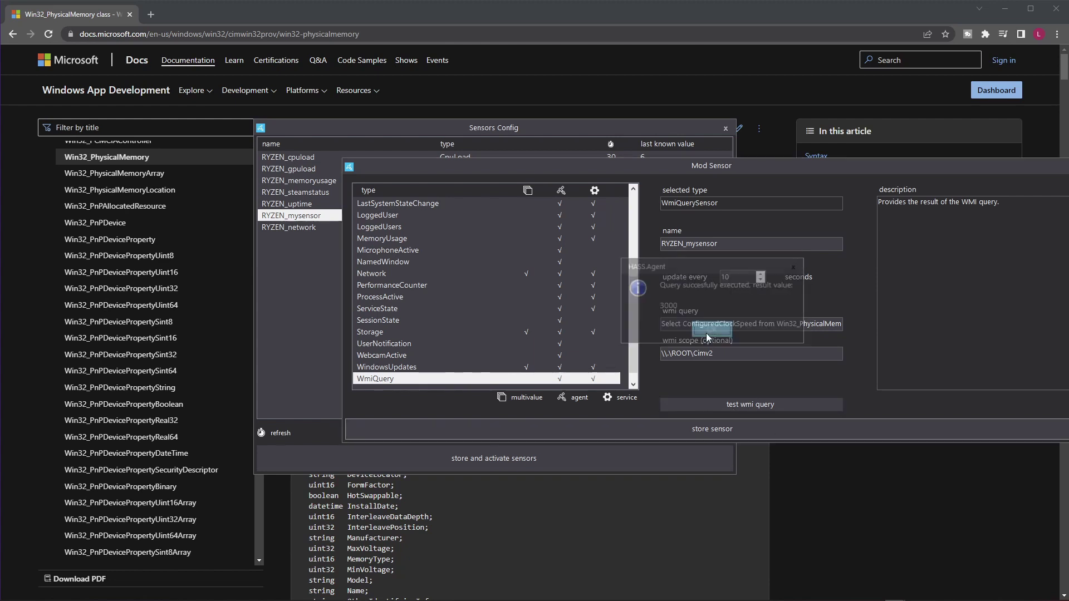
left_click(703, 431)
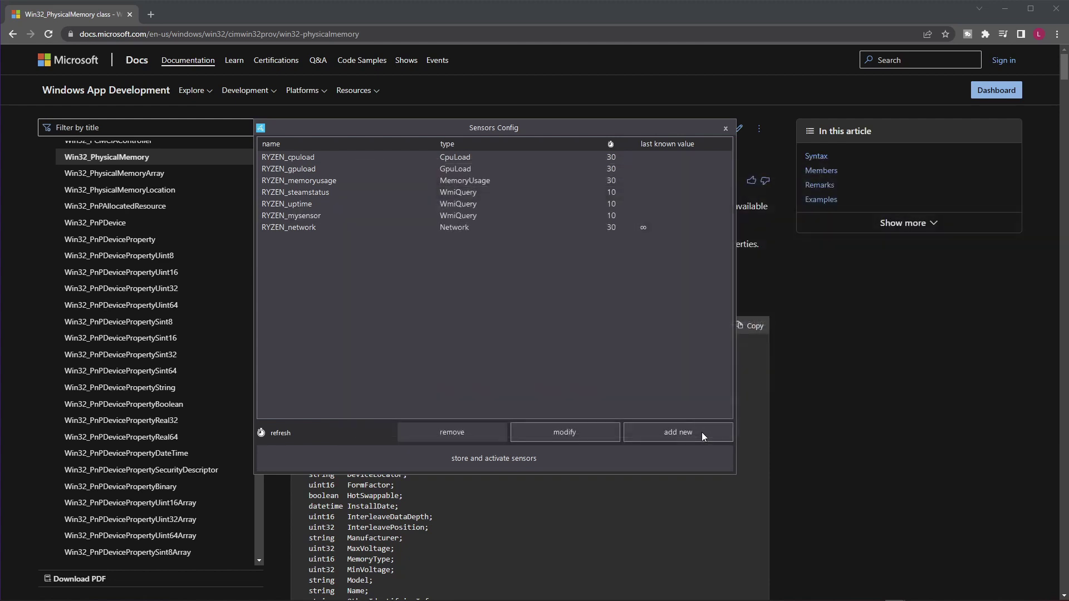
left_click(456, 460)
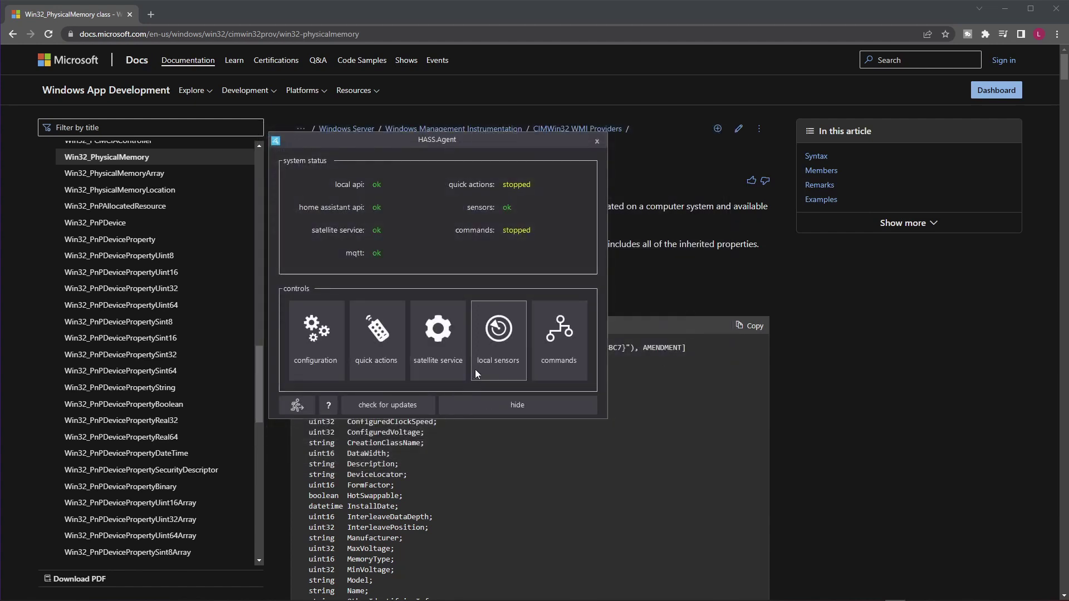
Step: Check in the local sensors list that RYZEN_mysensor reads 3000, and move the window left
left_click(489, 349)
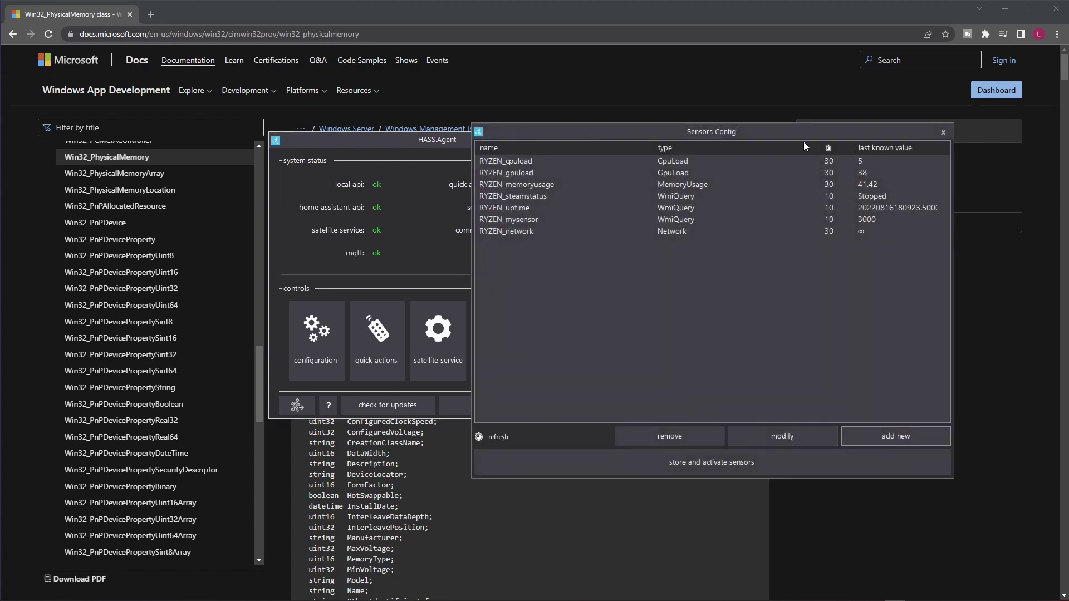
left_click(844, 221)
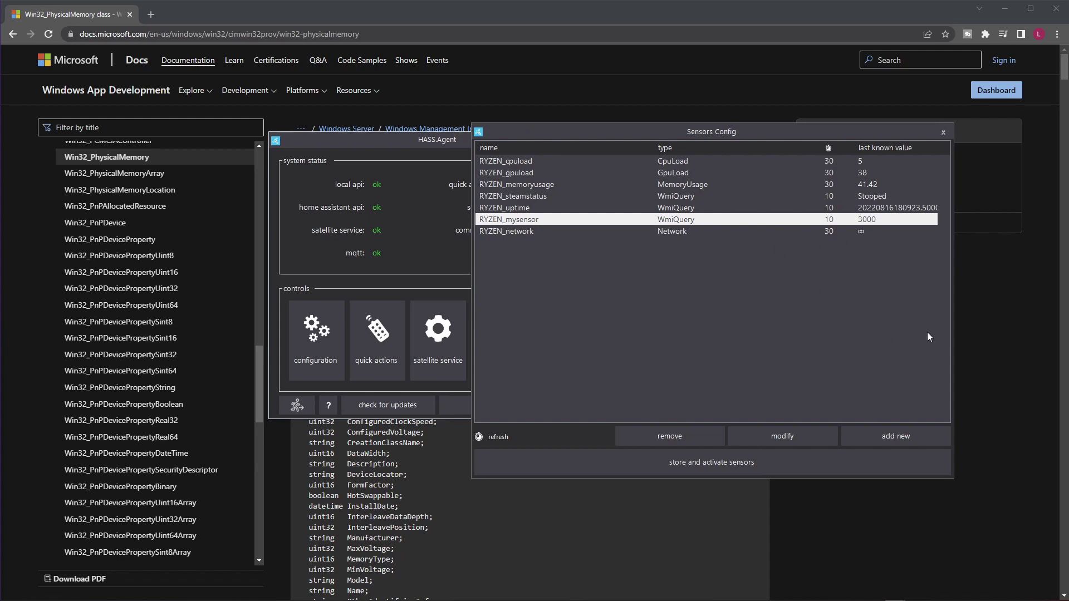
left_click_drag(725, 138, 580, 144)
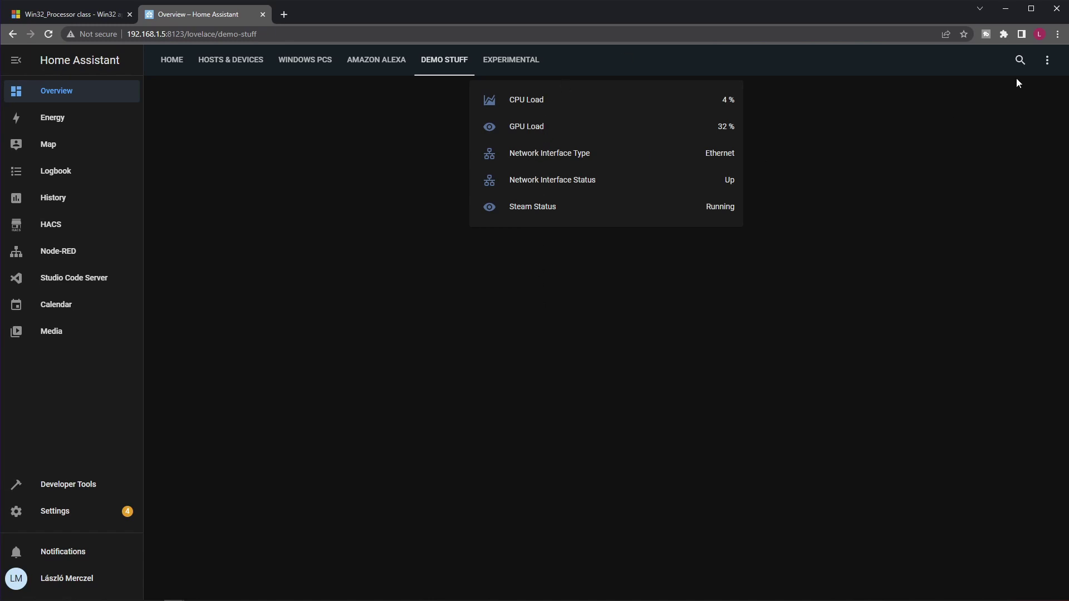
Step: Edit the dashboard's Demo Stuff entities card to add RYZEN_mysensor (reading 3000) and save
left_click(1047, 60)
left_click(1024, 93)
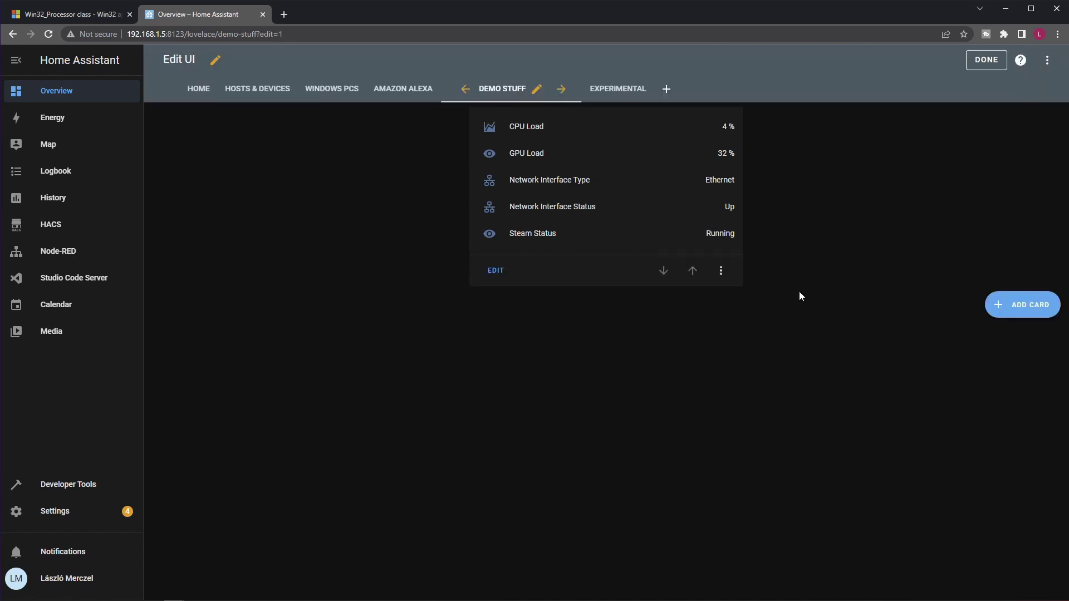
left_click(497, 270)
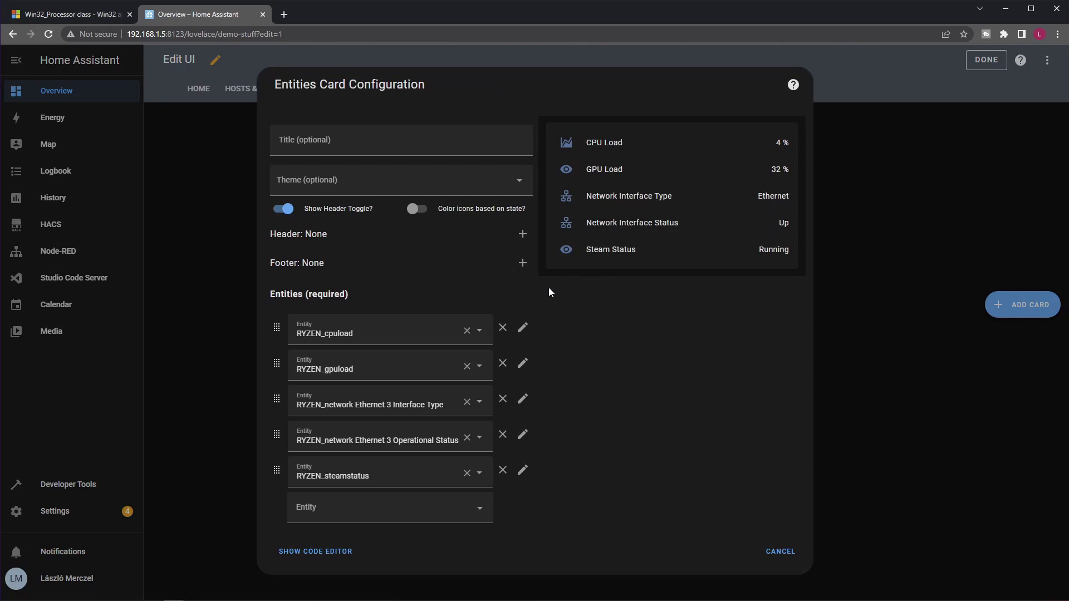
left_click(357, 507)
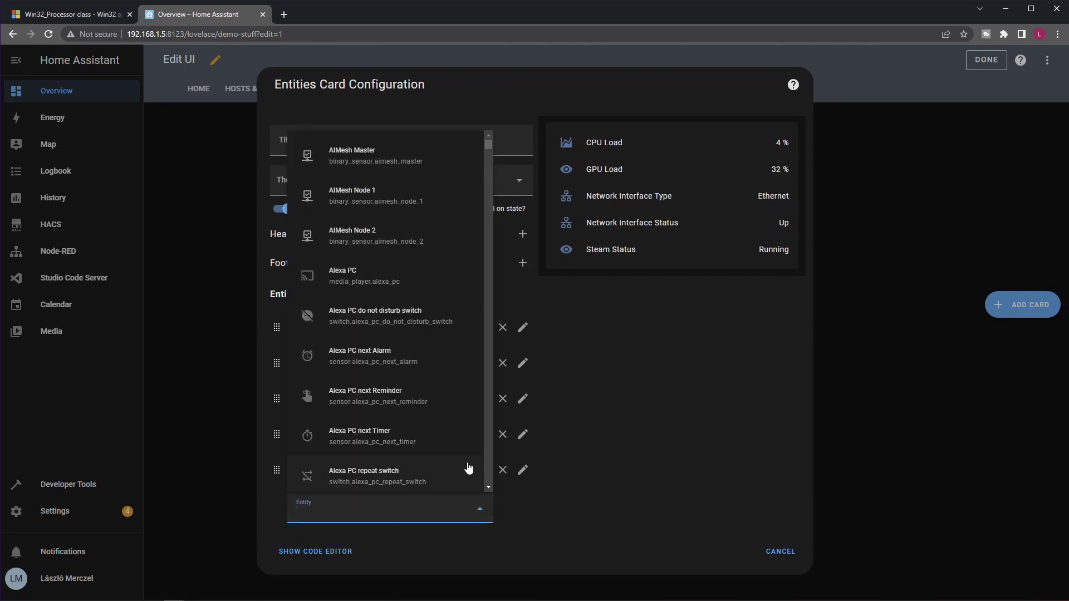
type("RYZEN")
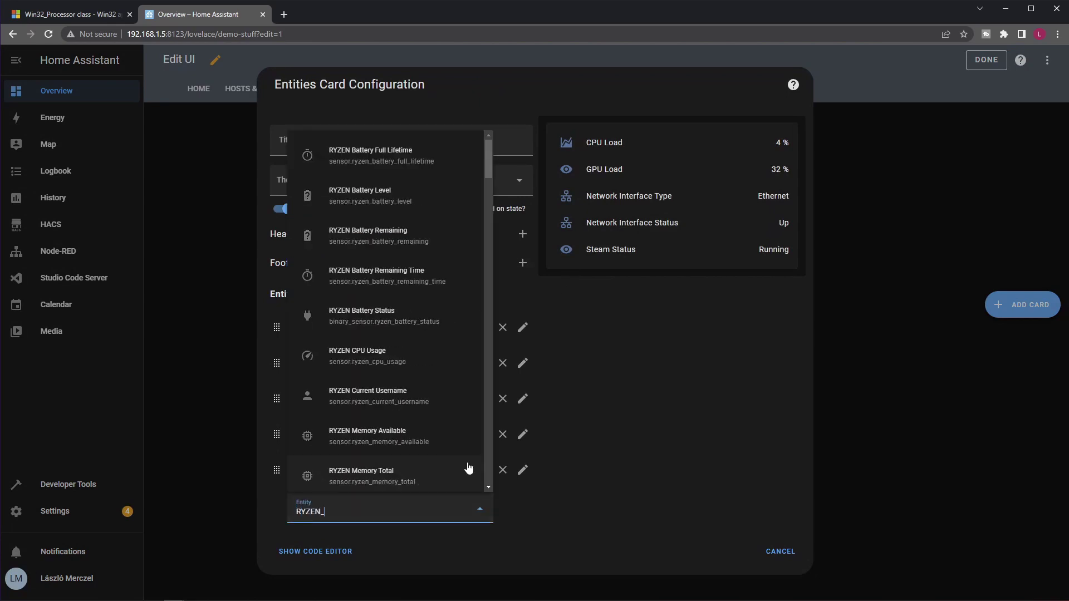
type("_me")
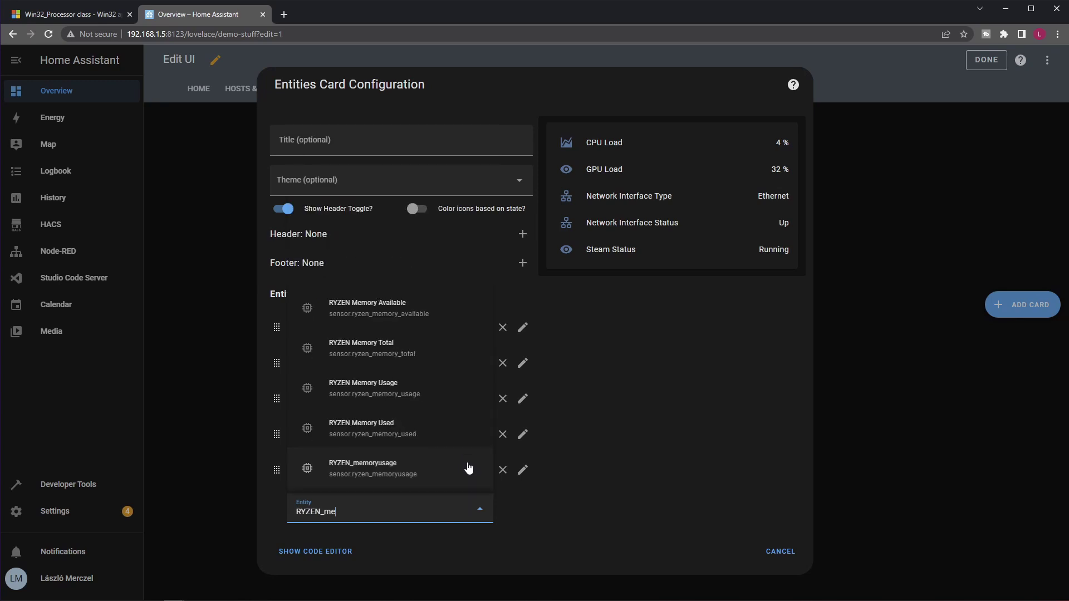
key("BackSpace")
type("y")
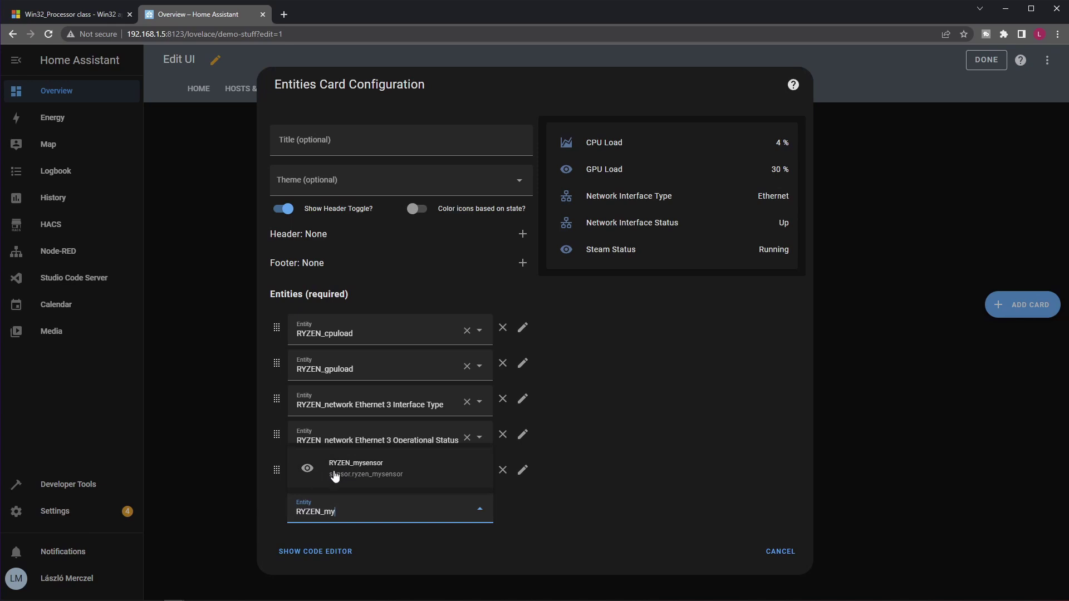
left_click(357, 474)
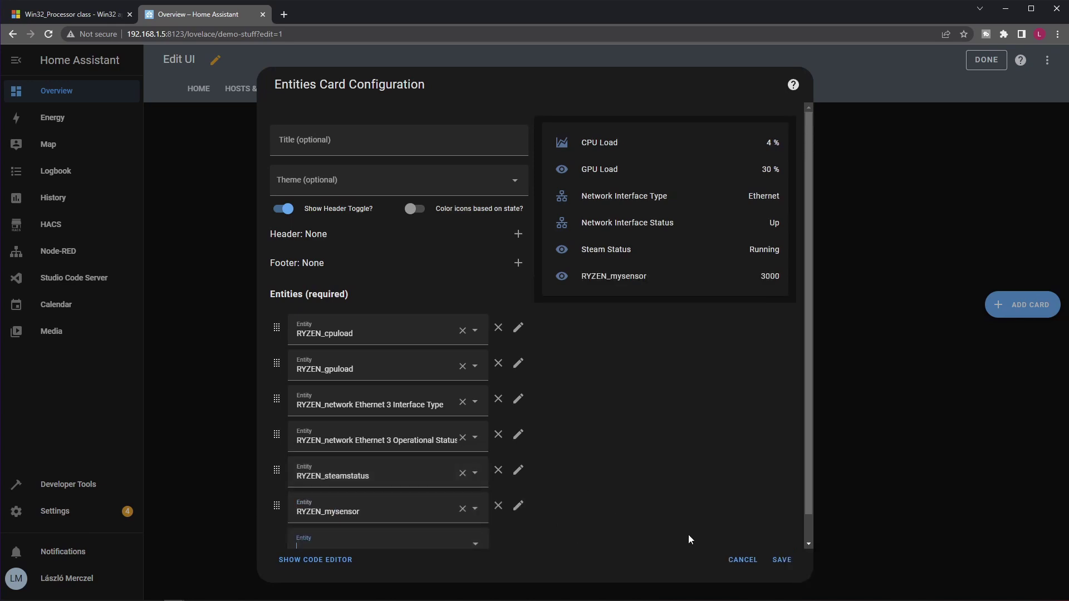
left_click(782, 560)
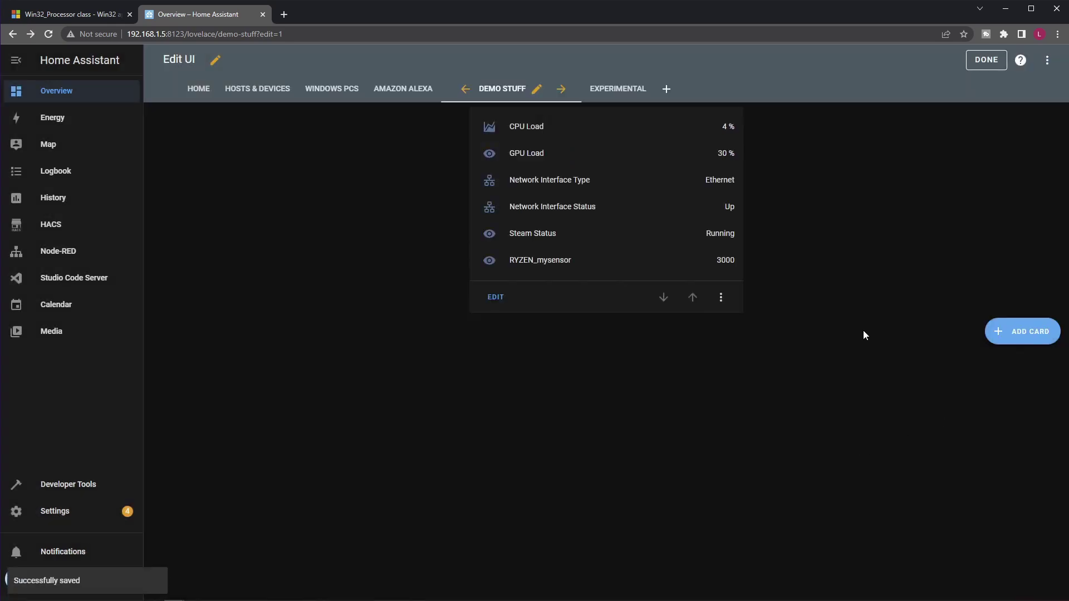
left_click(986, 60)
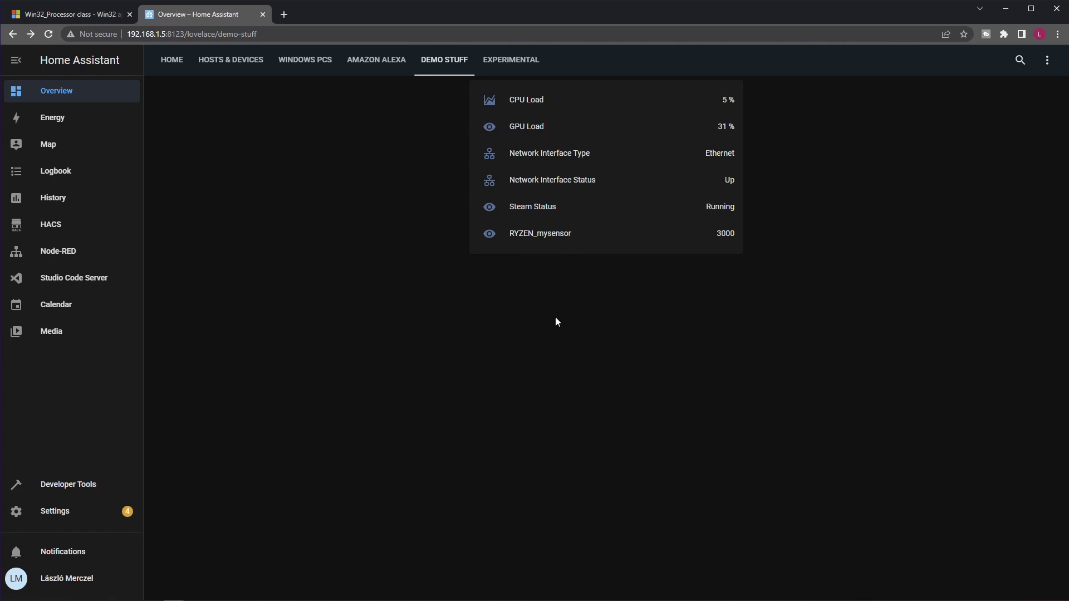
Step: Show the Demo Stuff flow in Node-RED's editor
left_click(59, 252)
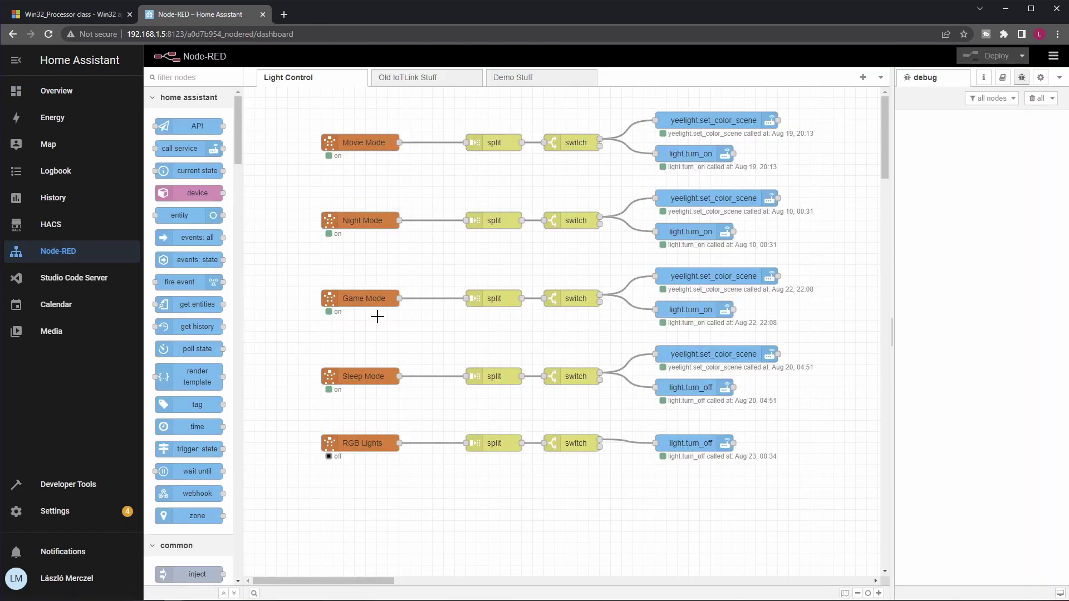
left_click(511, 72)
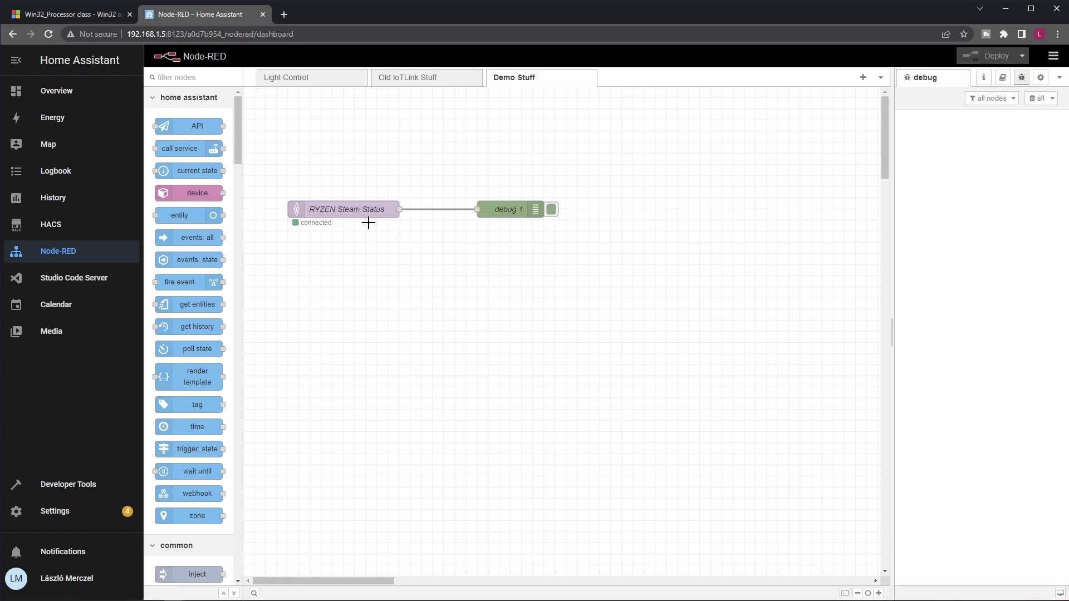
Step: In the RYZEN Steam Status node settings, complete the topic by appending 'us/state'
double_click(341, 208)
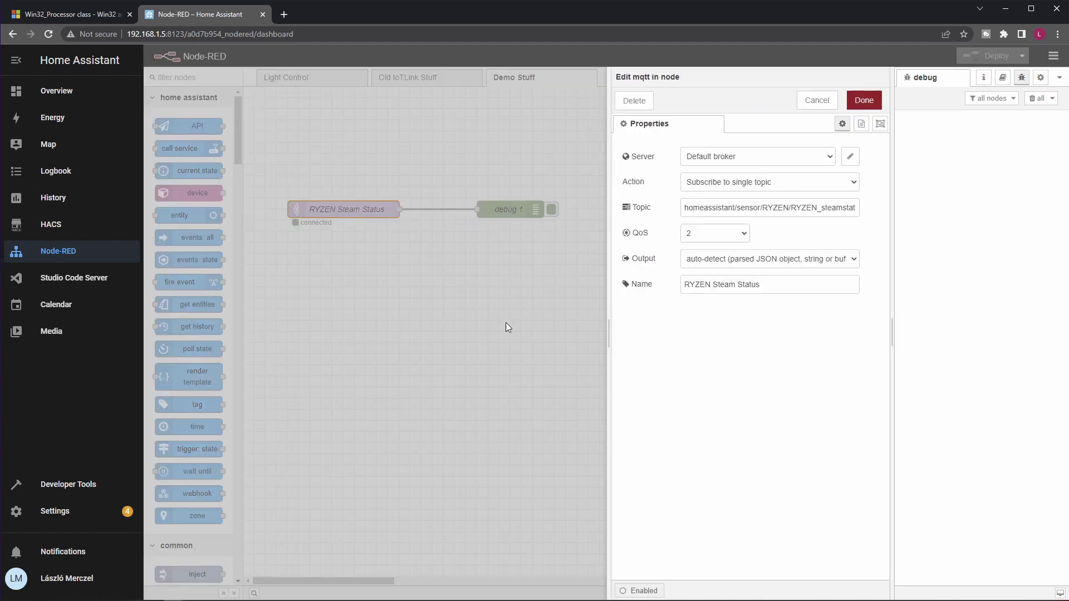
left_click(768, 208)
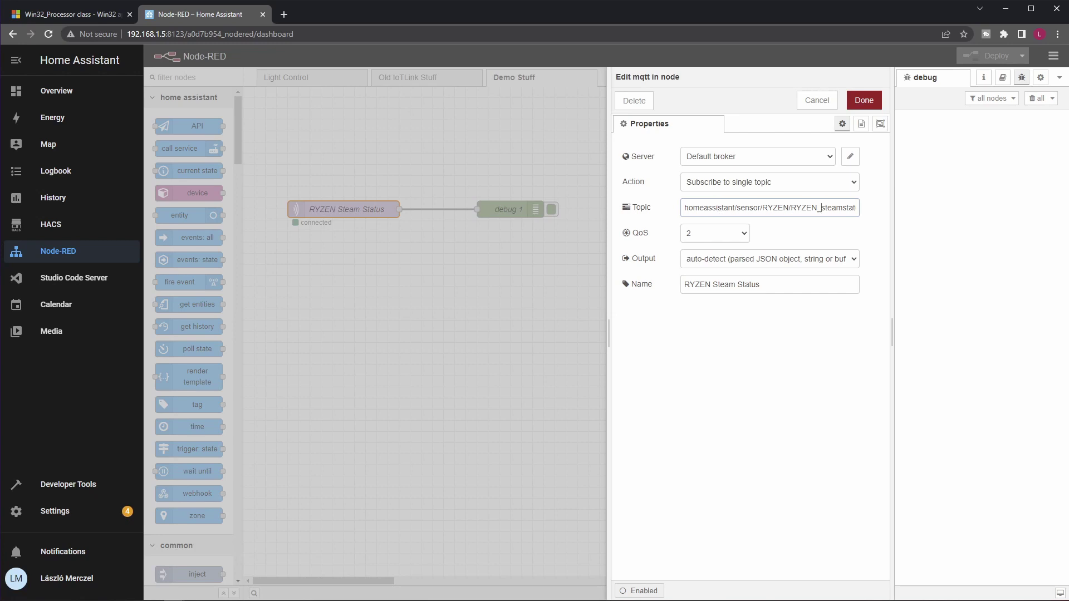
type("us/state")
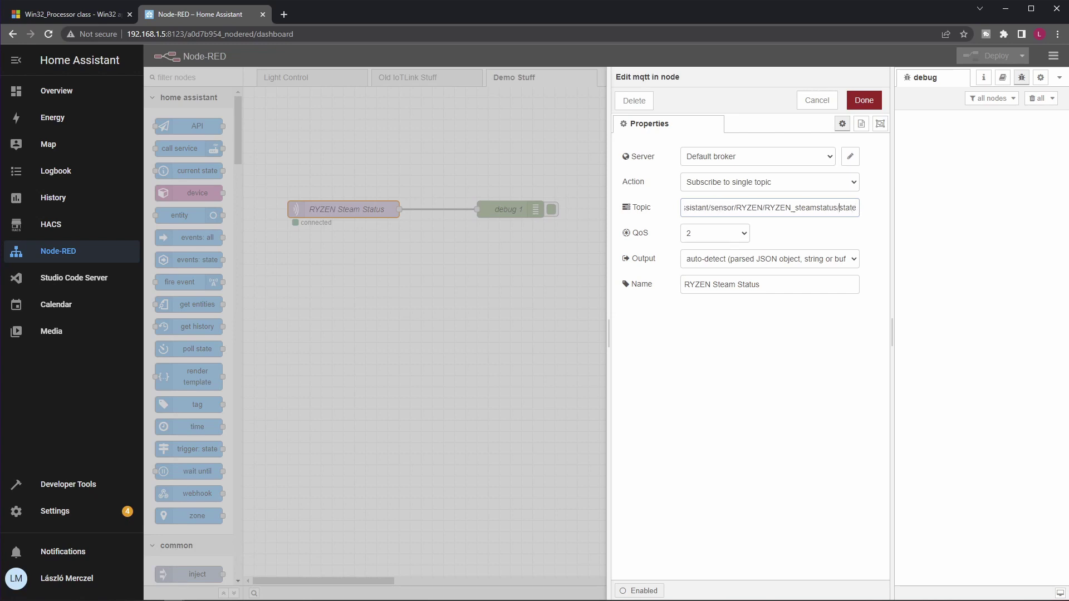
Step: Highlight the homeassistant, sensor and RYZEN parts of the topic in turn
key("Home")
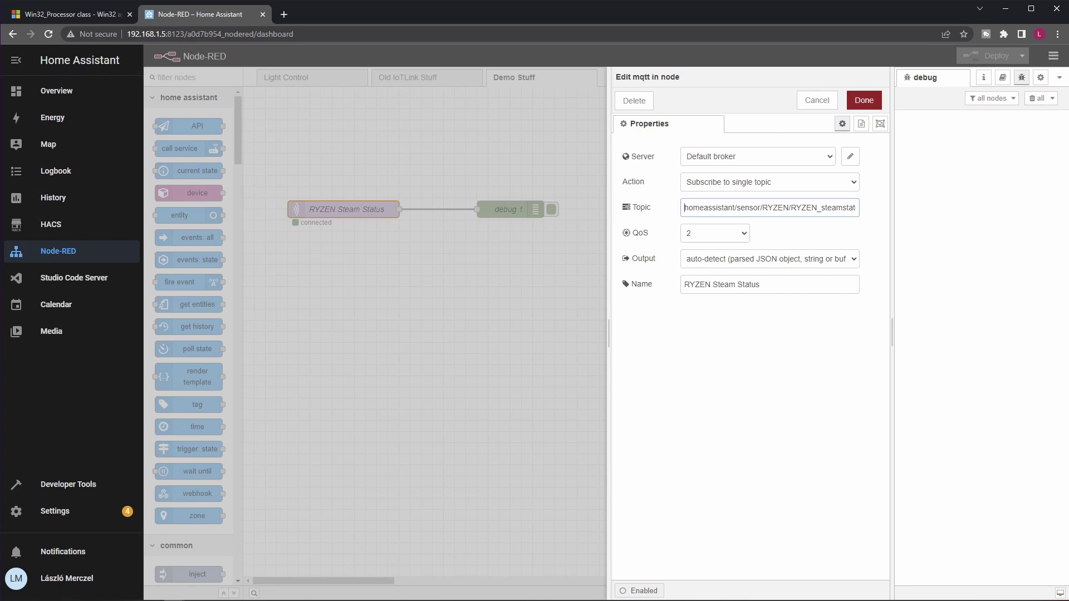
key("shift+Right")
key("shift+Right")
key("shift+Right")
key("shift+Right")
key("shift+Right")
key("shift+Right")
key("shift+Right")
key("shift+Right")
key("shift+Right")
key("shift+Right")
key("shift+Right")
key("shift+Right")
key("Right")
key("shift+Right")
key("shift+Right")
key("shift+Right")
key("shift+Right")
key("shift+Right")
key("shift+Right")
key("shift+Right")
key("Right")
key("shift+Right")
key("shift+Right")
key("shift+Right")
key("shift+Right")
key("shift+Right")
key("shift+Right")
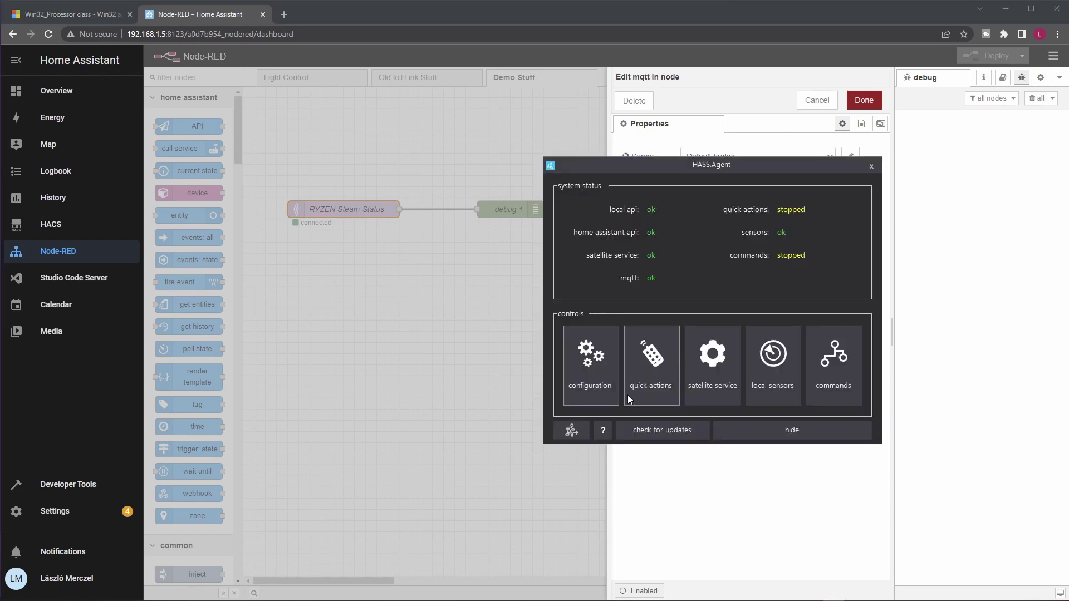
Step: Check the device name RYZEN in HASS.Agent's configuration, then close Configuration and the main window
left_click(592, 365)
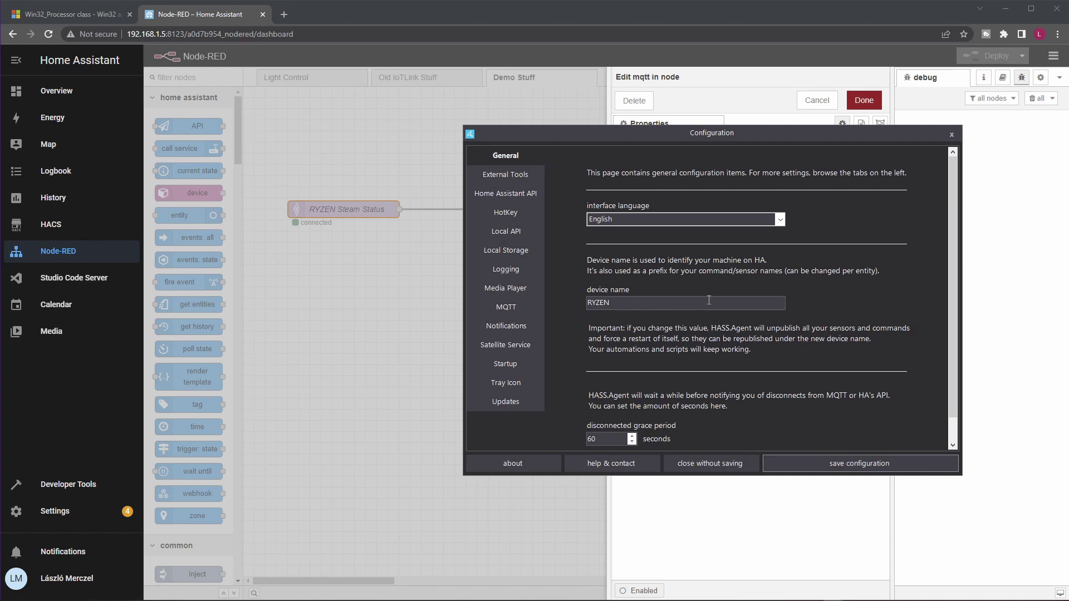
left_click(952, 134)
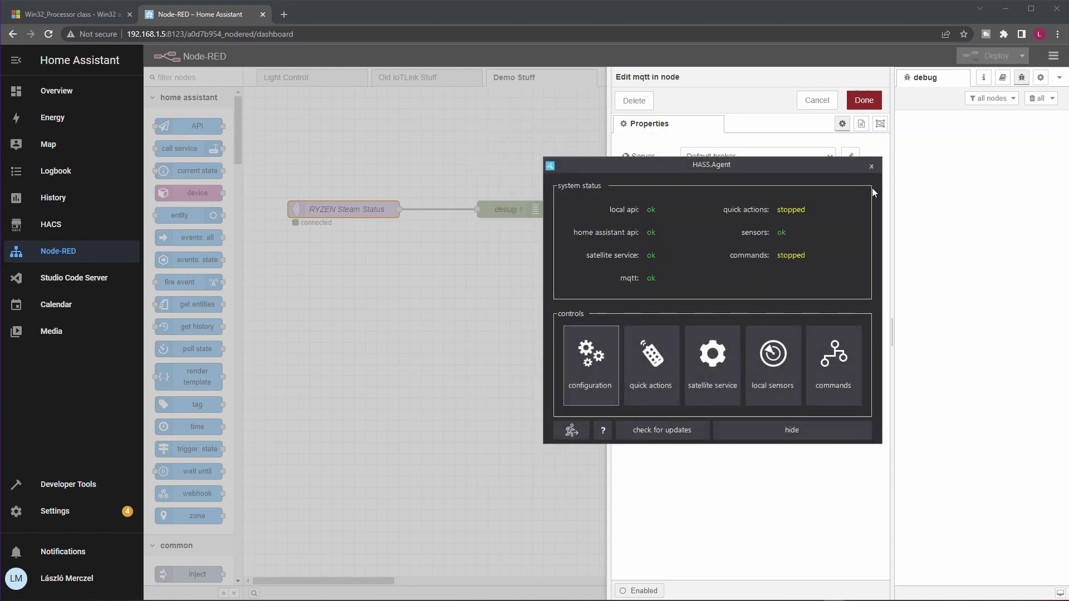
left_click(872, 167)
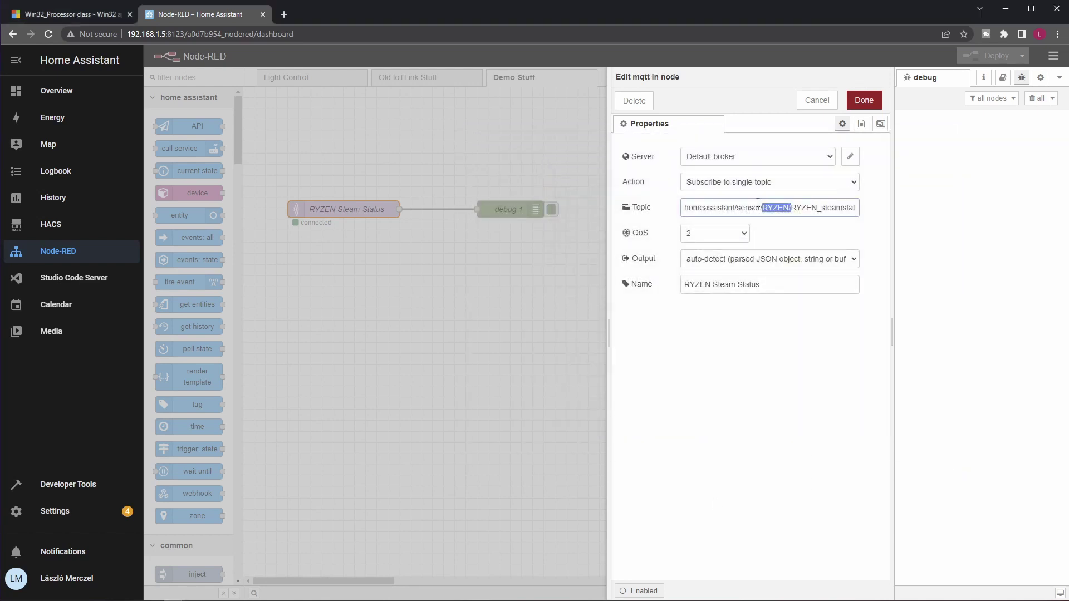
Step: Highlight the state, sensor and full topic text, then close the node's settings
key("Left")
key("End")
key("shift+Left")
key("shift+Left")
key("shift+Left")
key("shift+Left")
key("shift+Left")
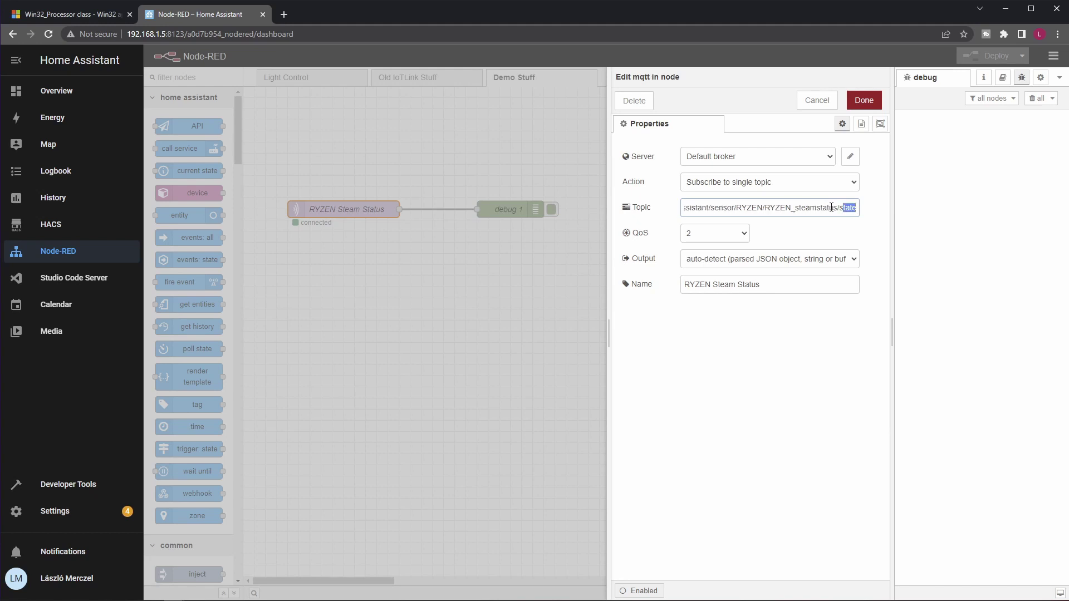
key("Left")
double_click(722, 207)
left_click(792, 207)
key("ctrl+a")
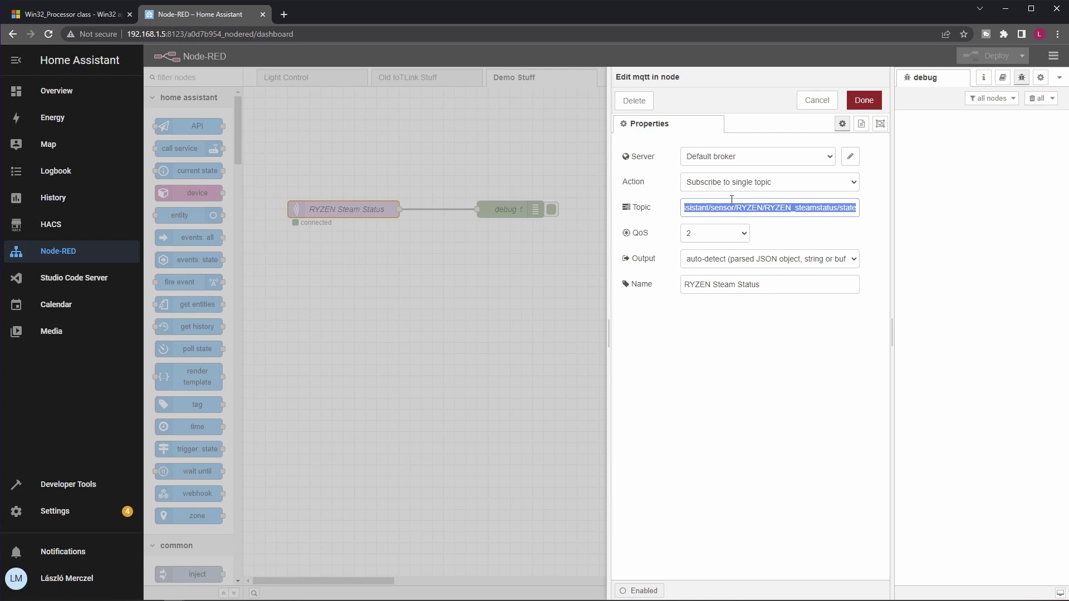
key("Escape")
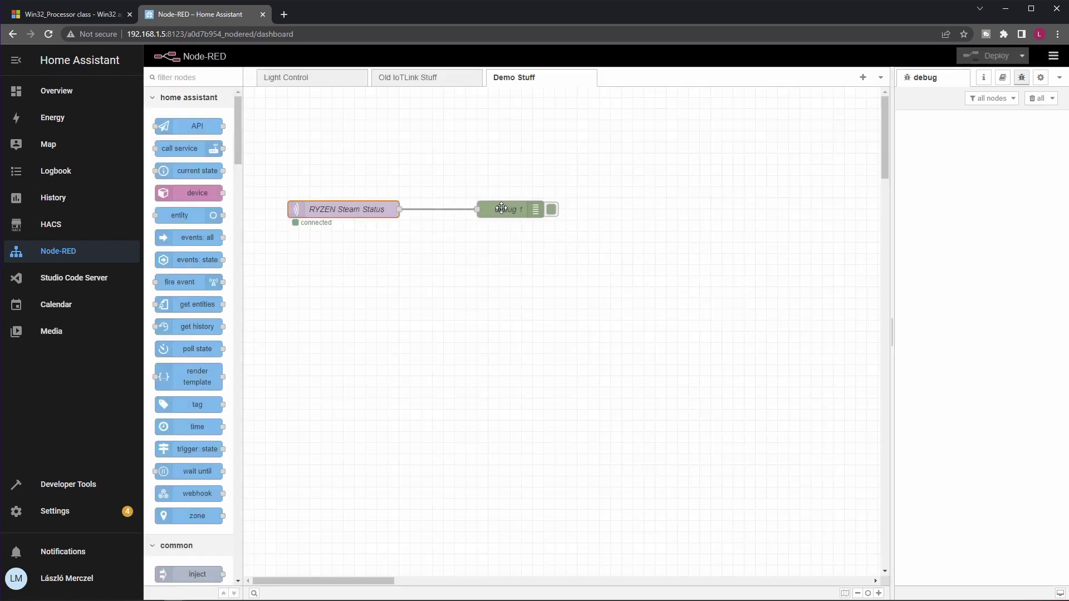
Step: Store and activate HASS.Agent's local sensors, then view the 'Running' messages in Node-RED's debug panel
left_click(663, 323)
left_click(896, 593)
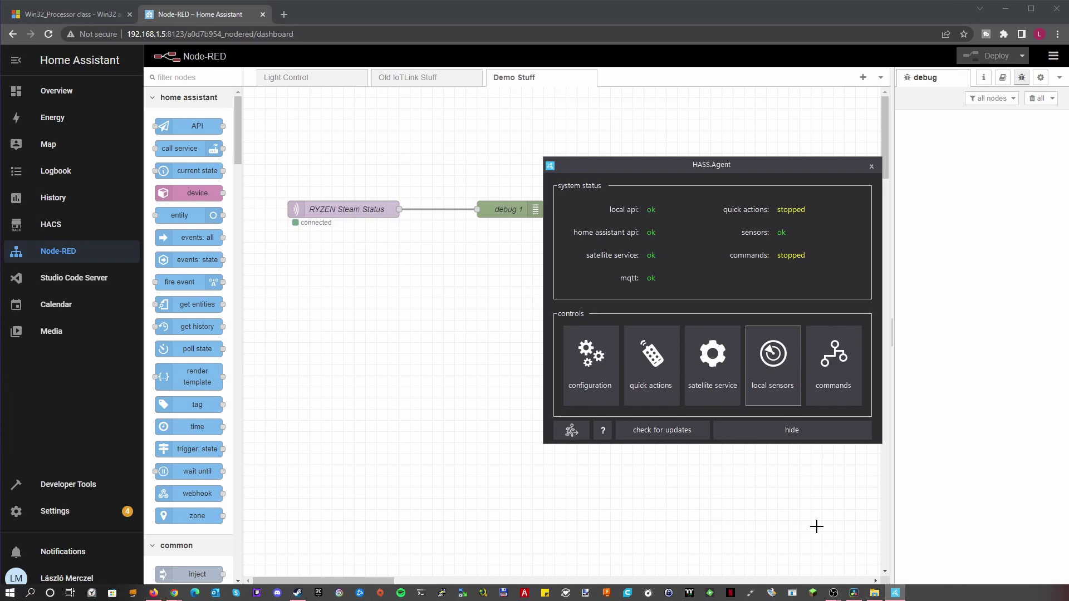
left_click(762, 369)
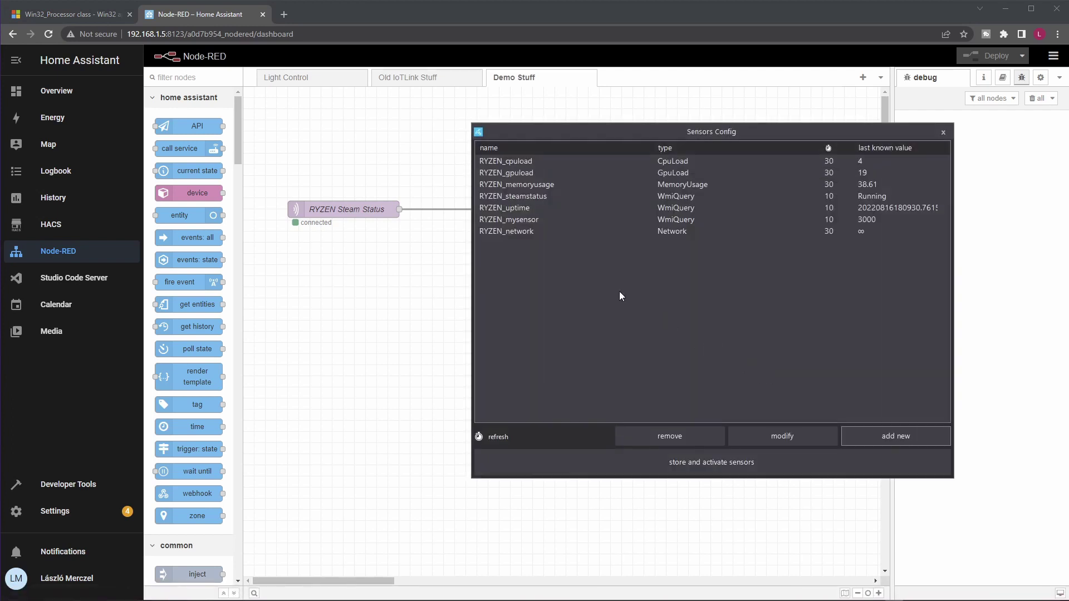
left_click(693, 463)
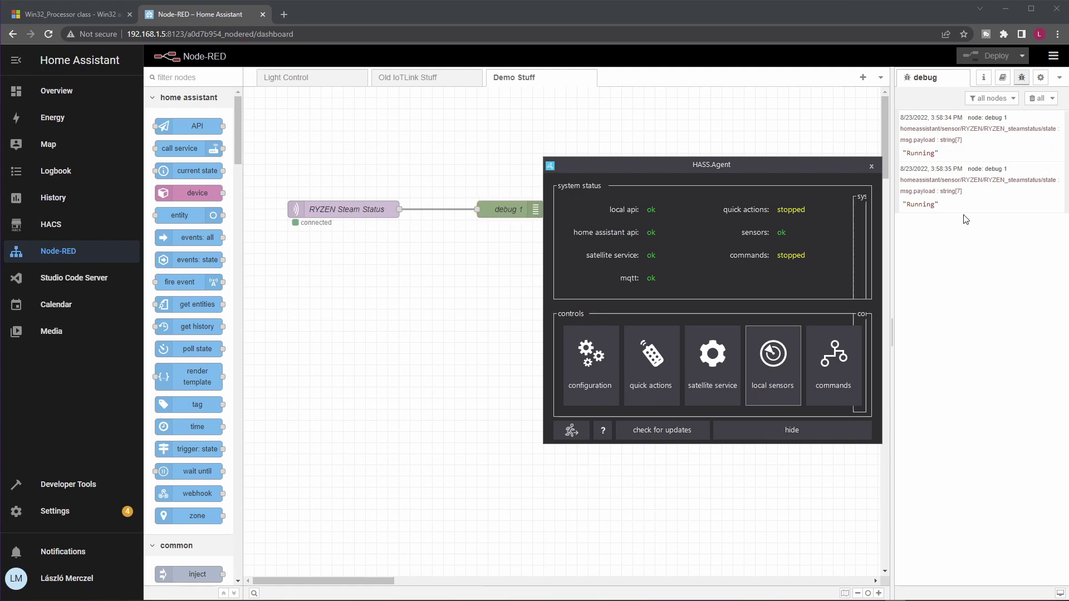
left_click(784, 20)
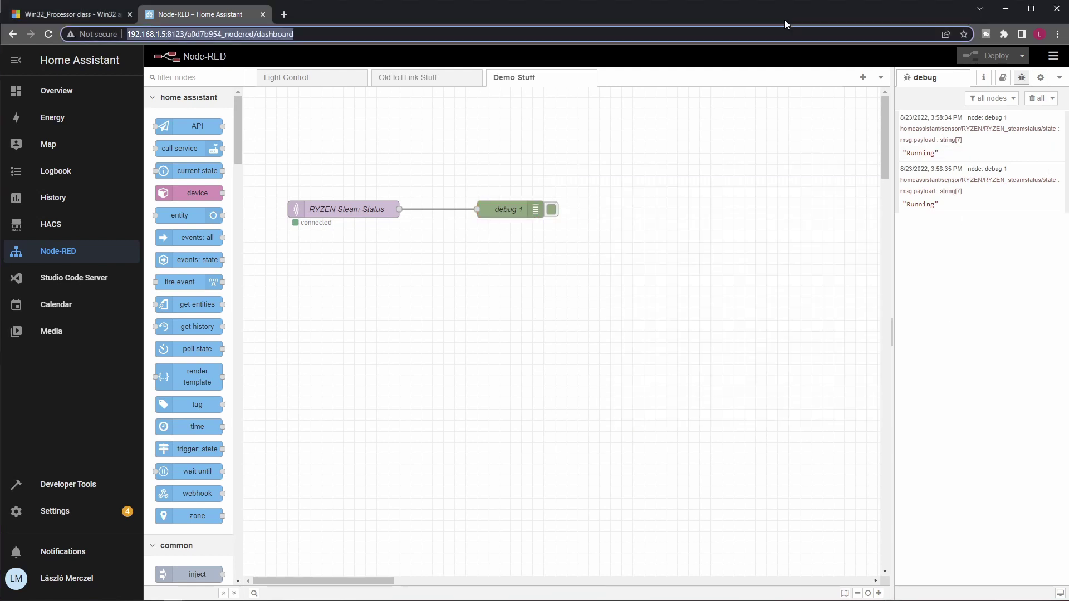